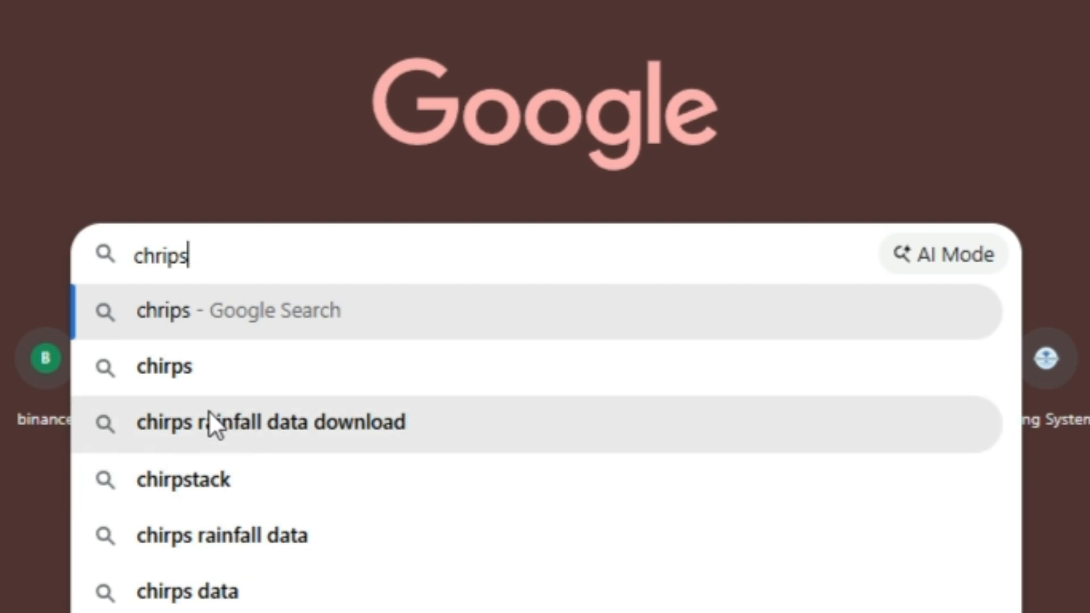
Step: Search Google for chirps rainfall data download and open the Climate Hazards Center's CHIRPS page from the first result
left_click(257, 427)
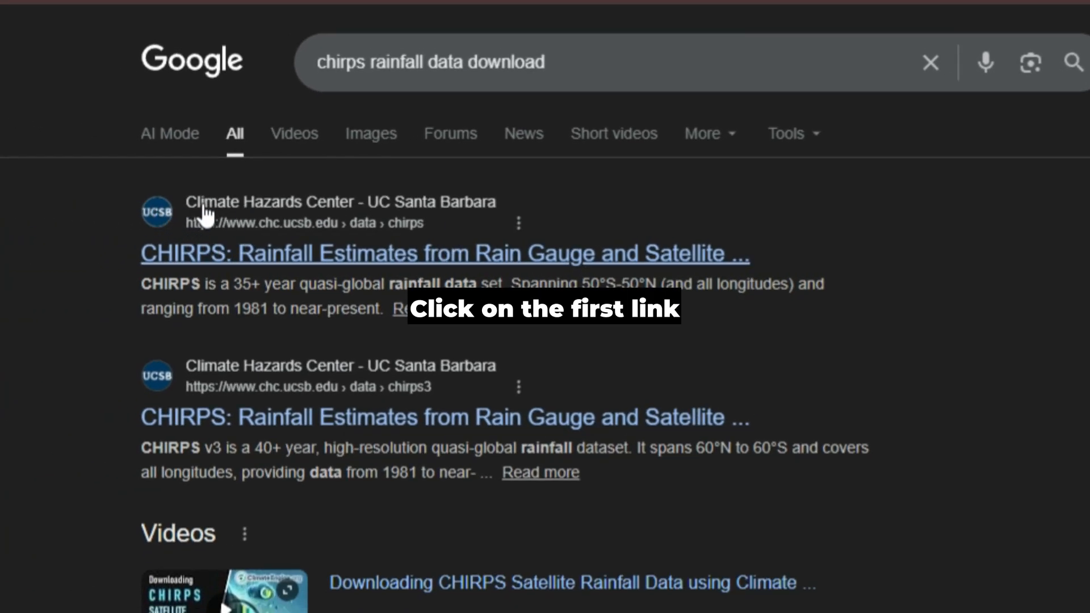
left_click(285, 254)
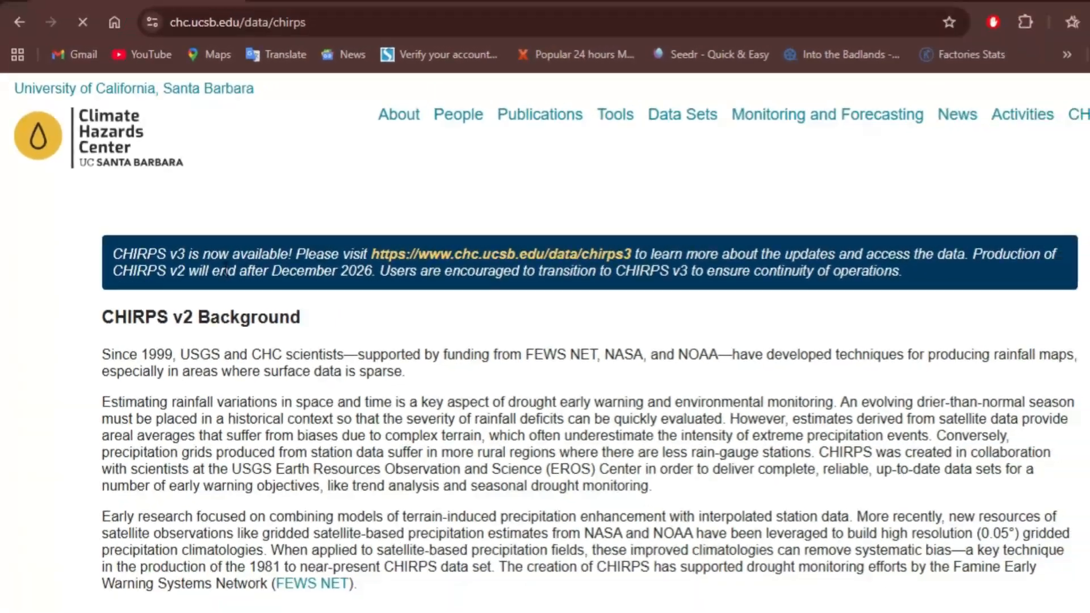
scroll(233, 315, "down", 10)
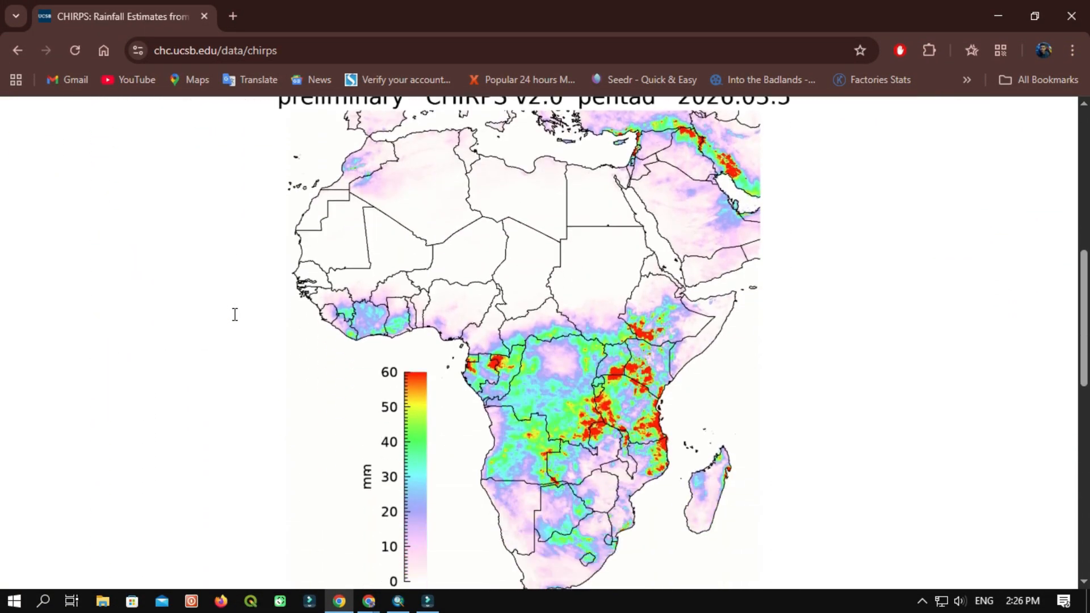
scroll(233, 315, "up", 2)
scroll(234, 315, "up", 8)
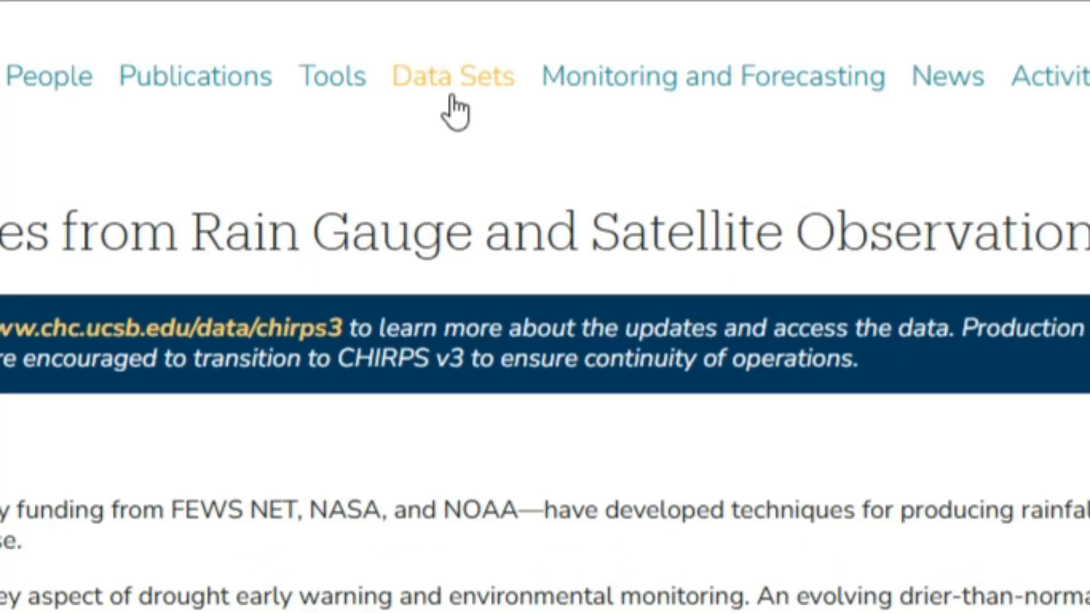
Step: Open the Climate Hazards Center's Data Sets page and review the CHIRPS v3 dataset description
left_click(623, 139)
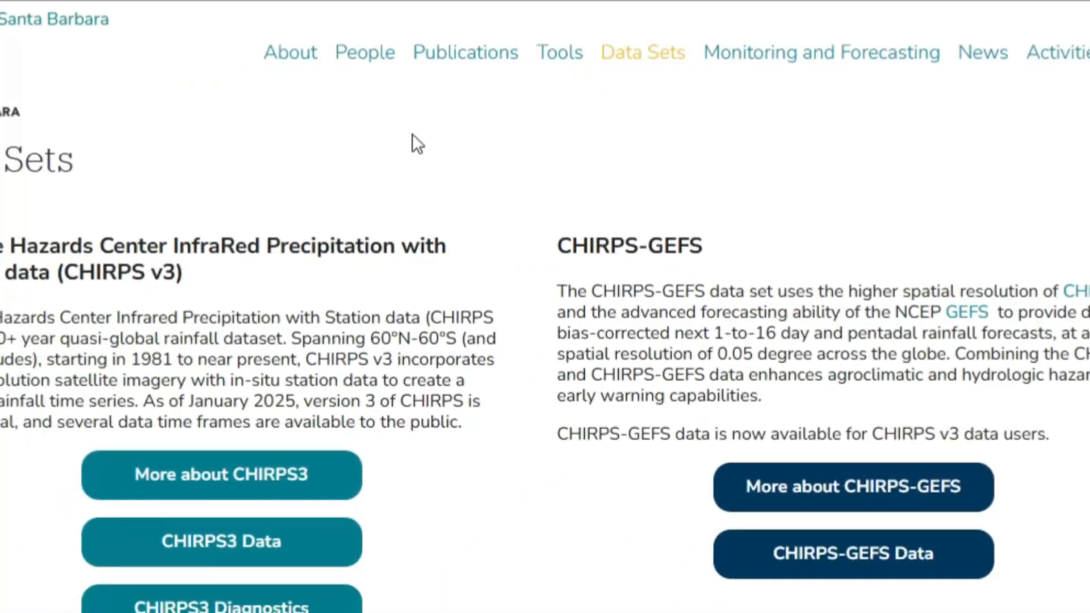
scroll(360, 214, "down", 5)
scroll(358, 216, "up", 5)
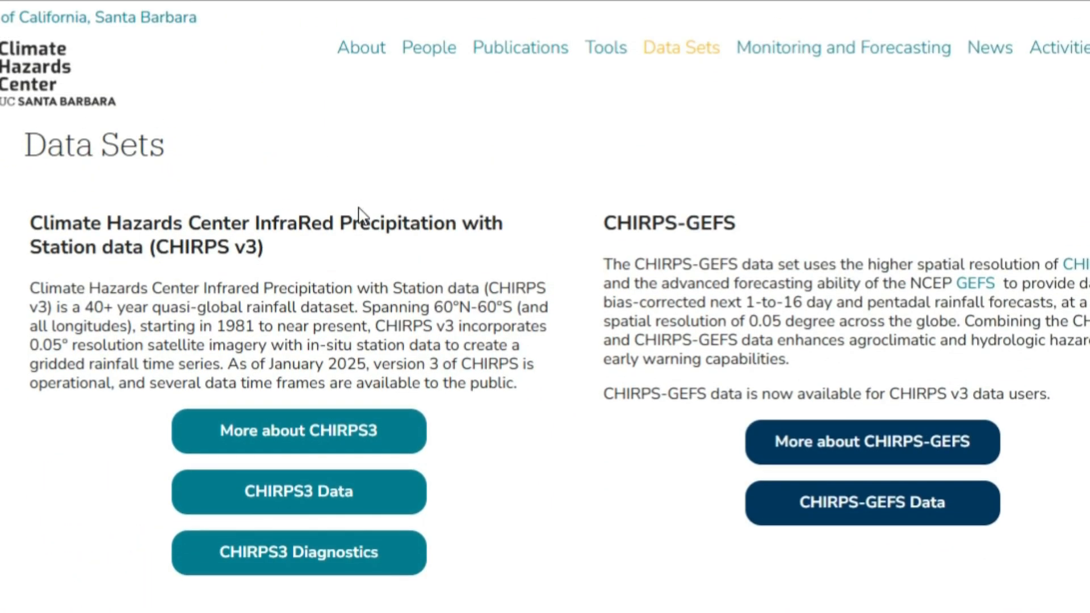
left_click_drag(25, 224, 284, 263)
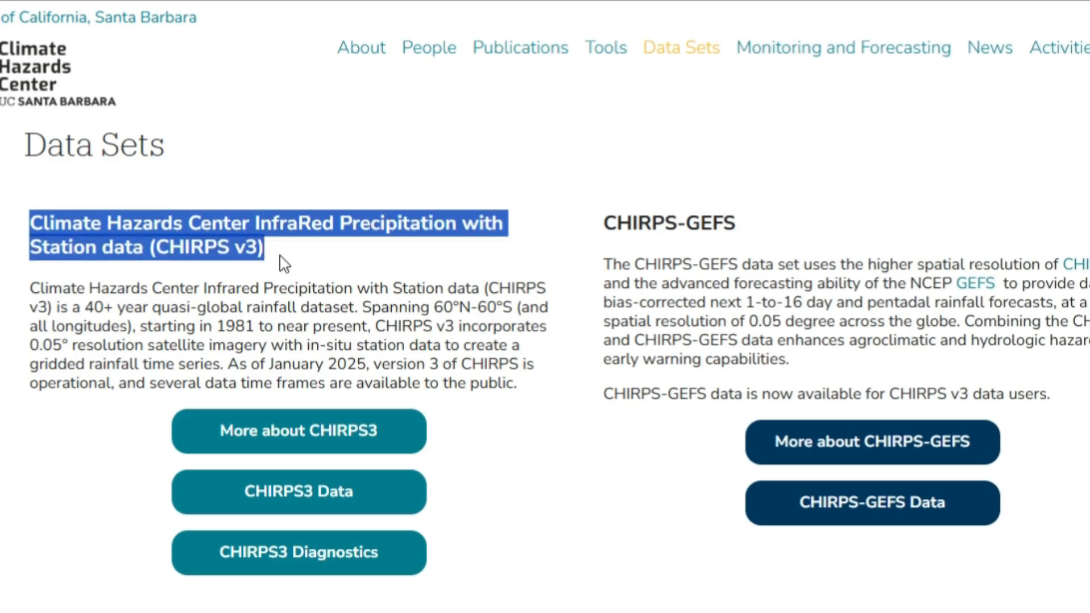
scroll(254, 223, "down", 5)
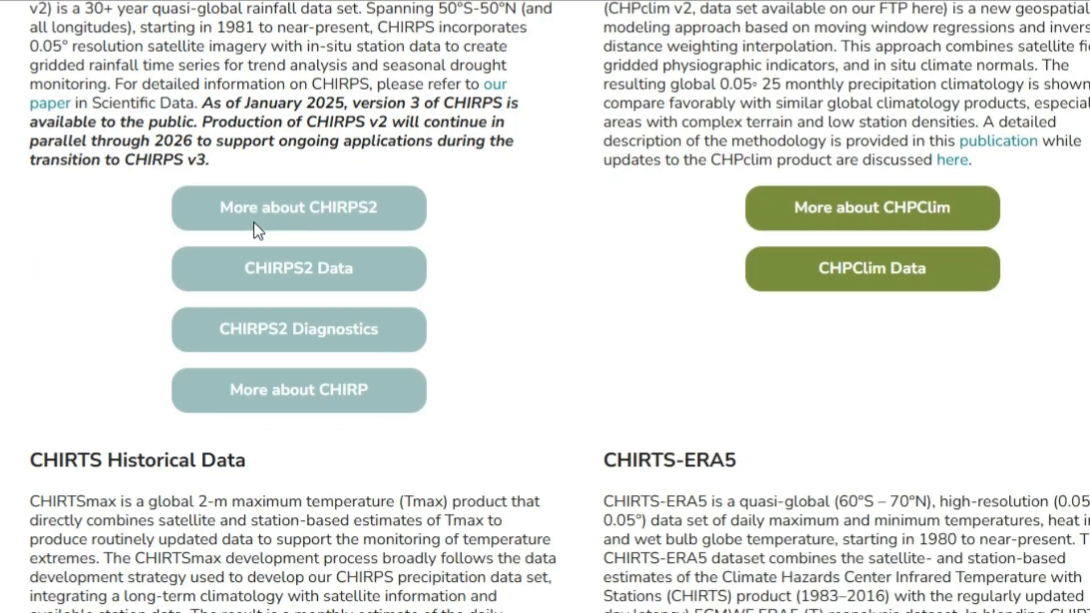
scroll(333, 386, "up", 4)
scroll(335, 345, "up", 1)
left_click(355, 308)
scroll(352, 285, "down", 1)
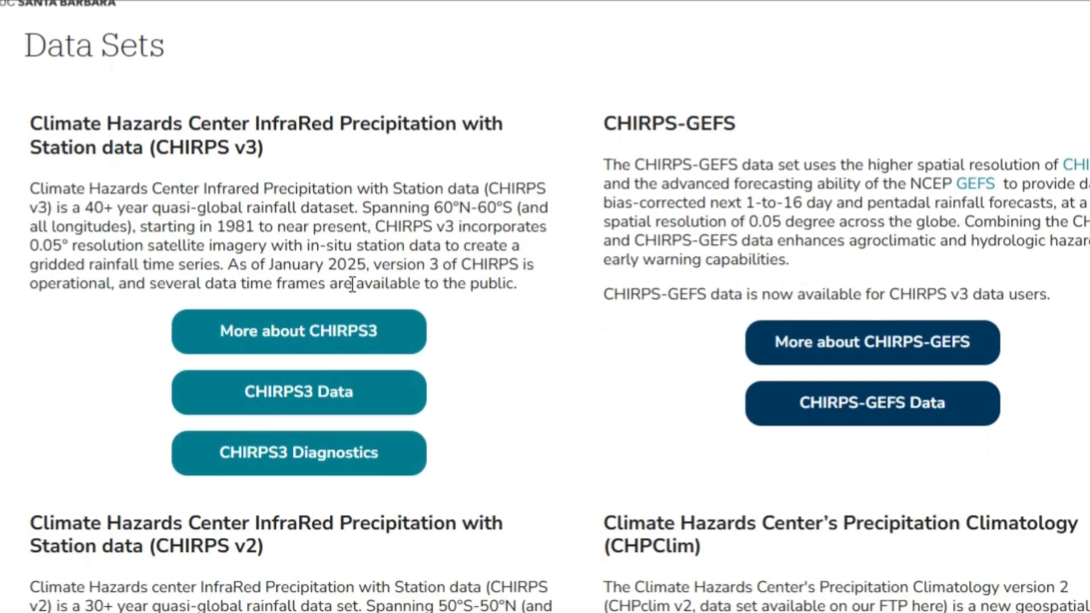
left_click_drag(347, 123, 116, 148)
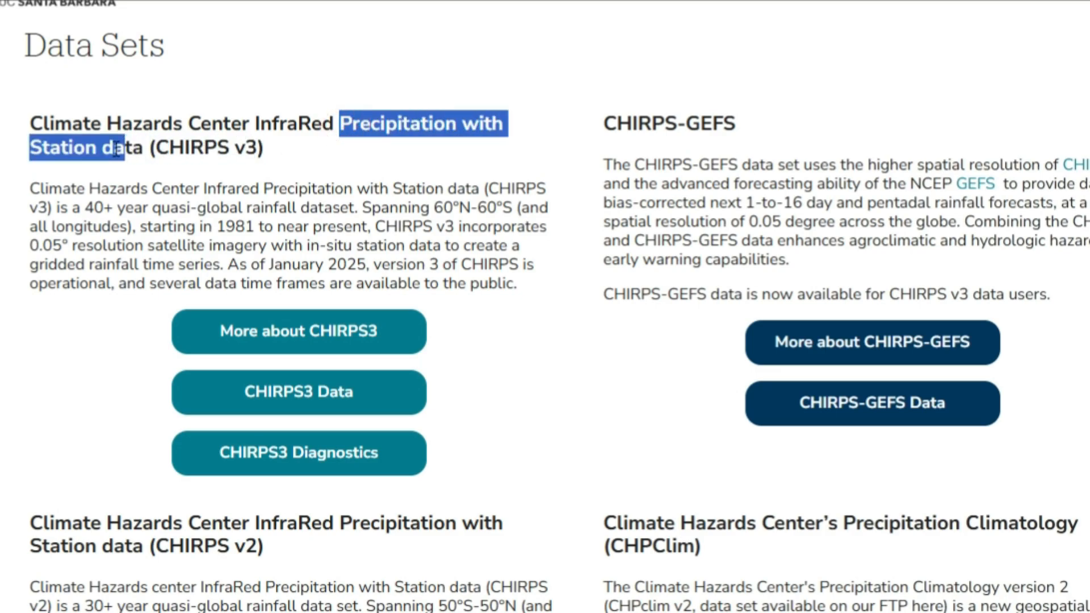
left_click(393, 229)
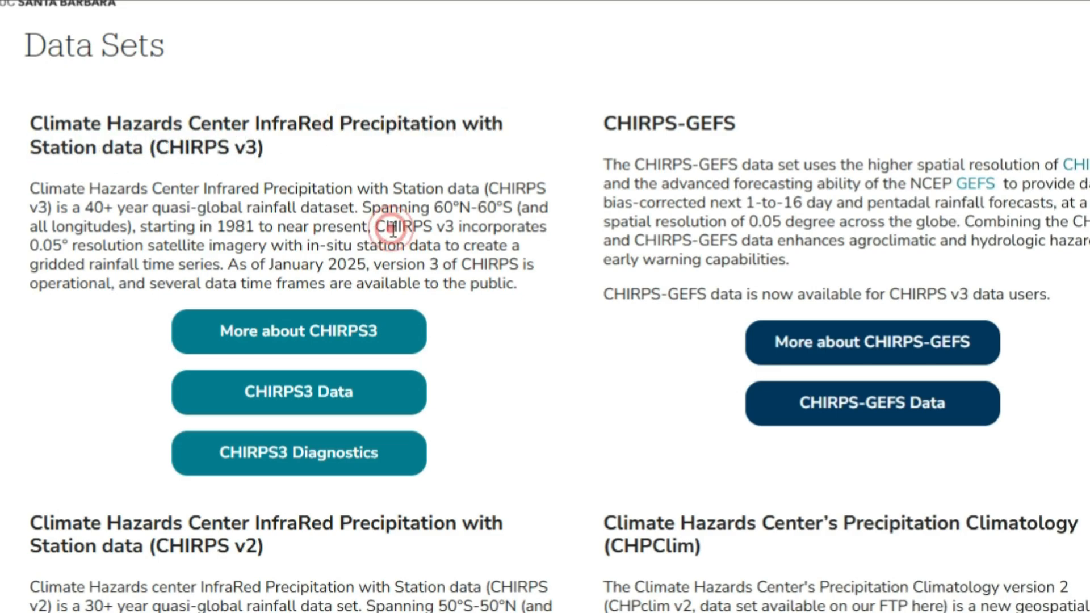
Step: Open the CHIRPS3 data directory and browse to its annual/global/tifs folder
left_click(303, 392)
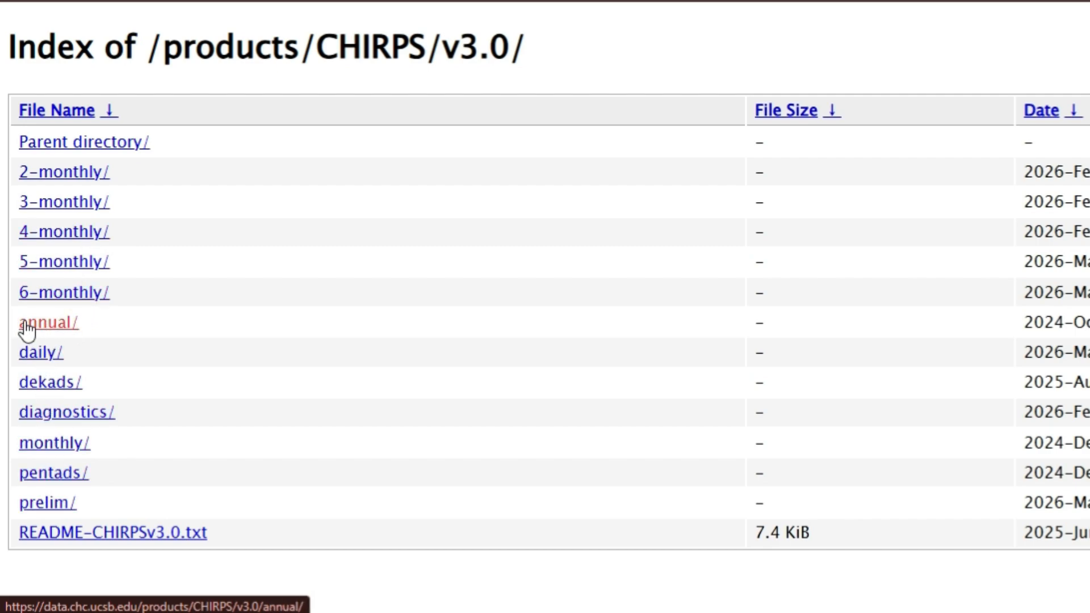
left_click(54, 323)
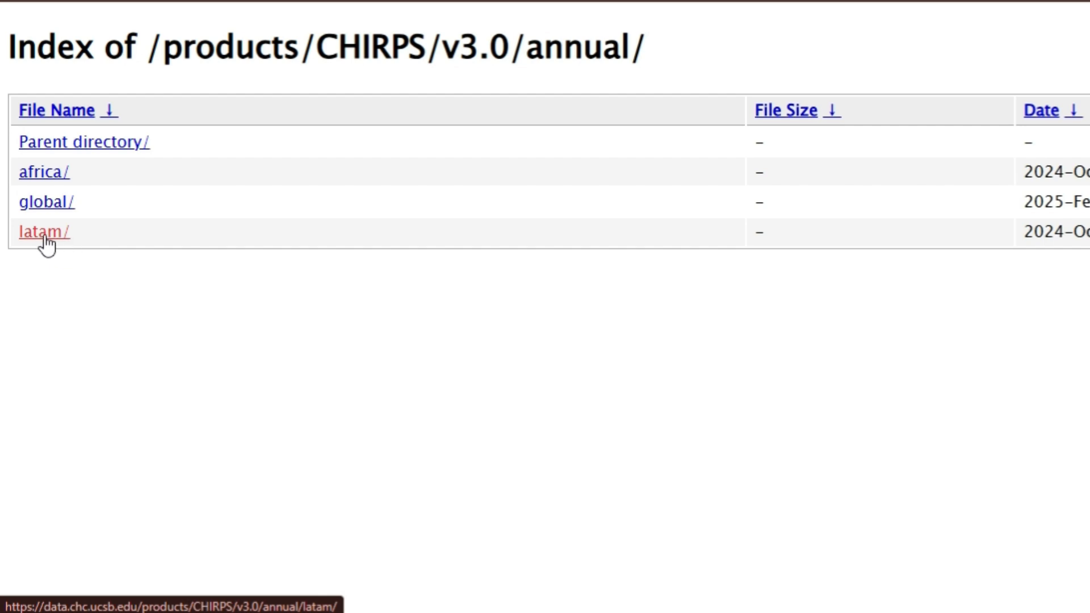
left_click(47, 213)
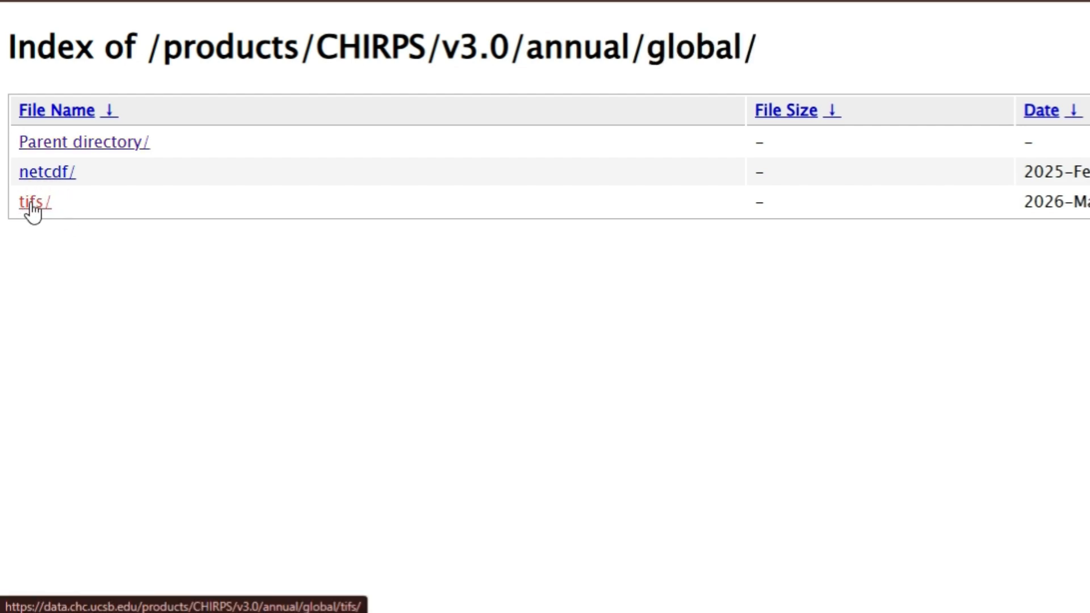
left_click(32, 214)
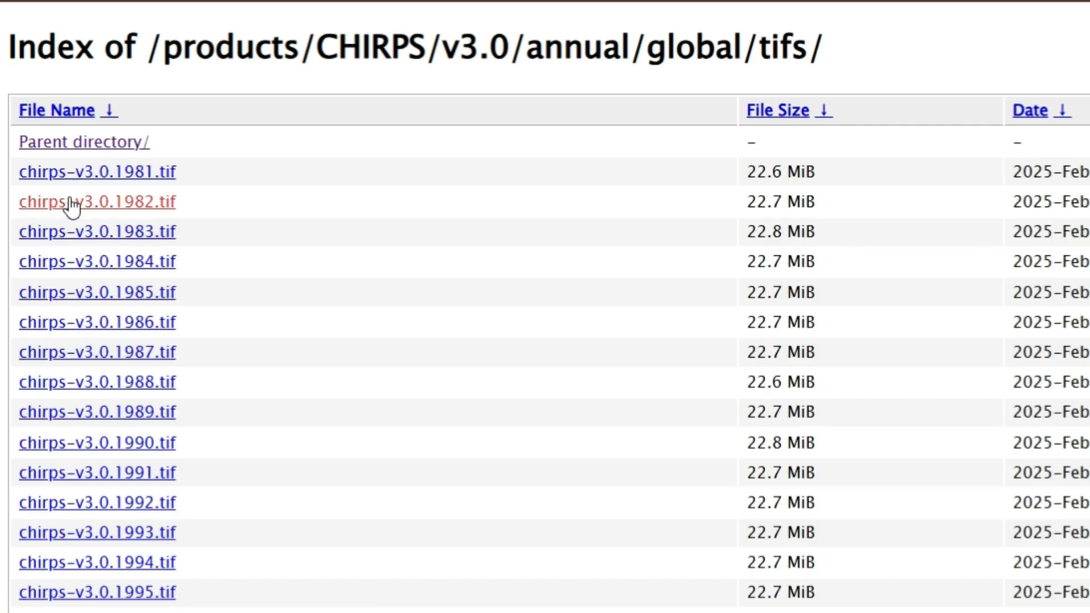
Step: Download chirps-v3.0.2025.tif, check its download progress, and continue downloading the preceding annual rainfall rasters
scroll(147, 187, "down", 2)
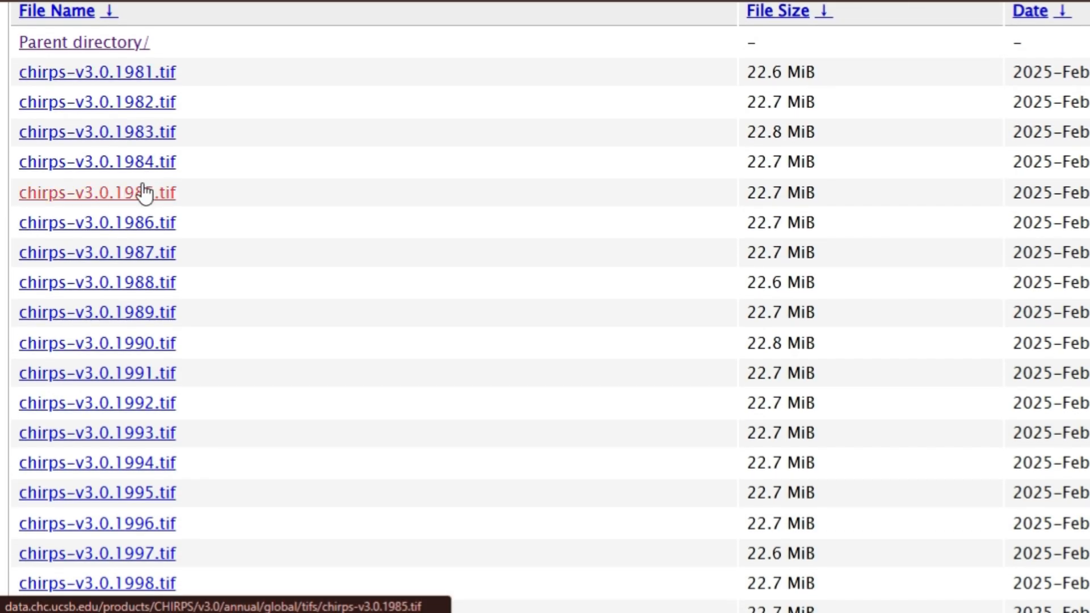
scroll(147, 292, "down", 12)
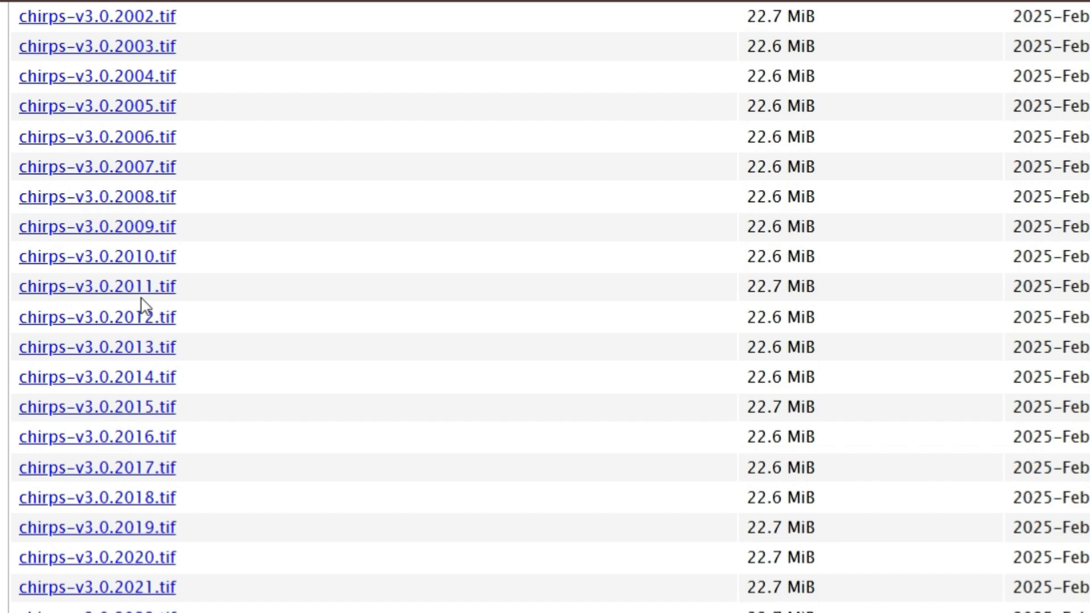
scroll(146, 391, "down", 2)
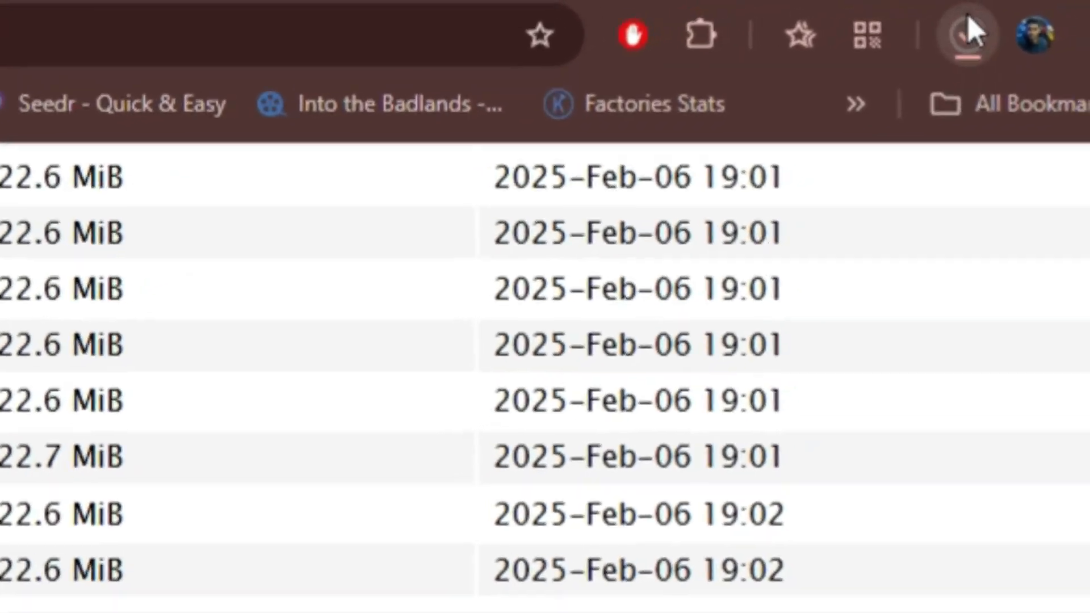
left_click(968, 33)
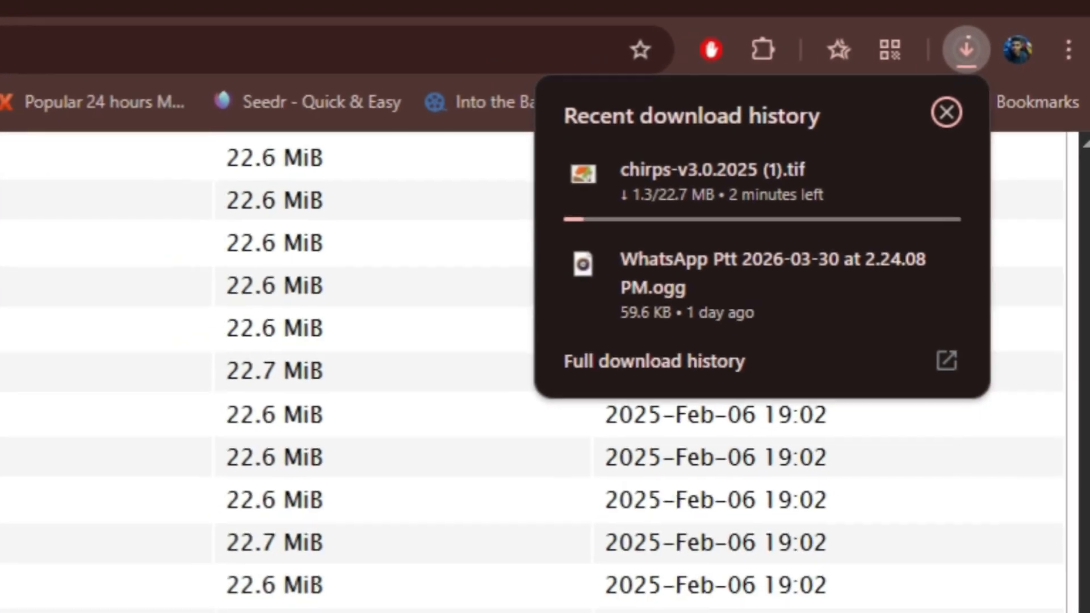
key("Escape")
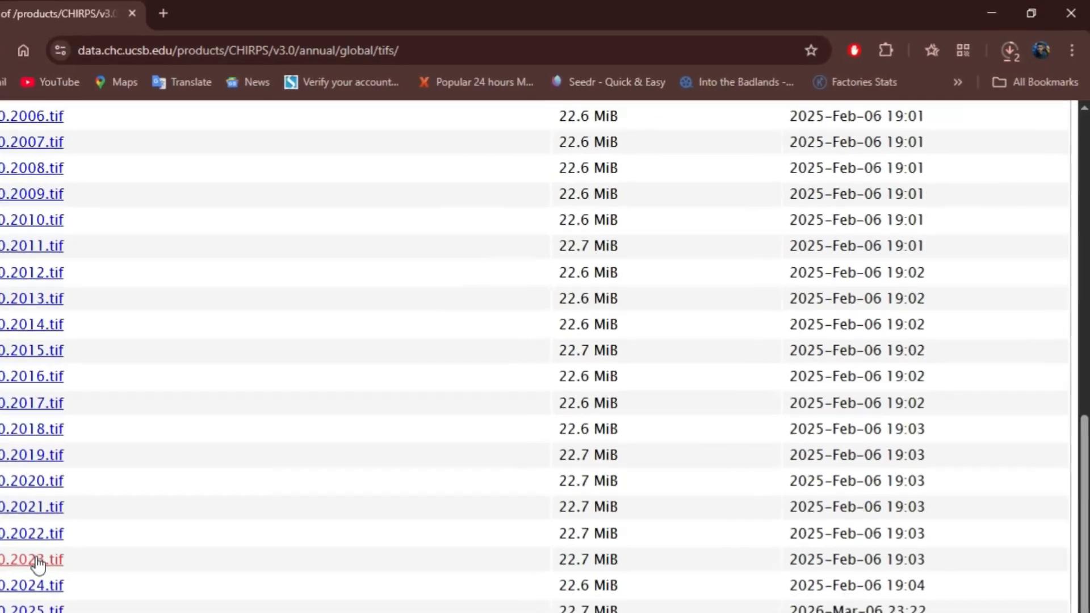
left_click(98, 523)
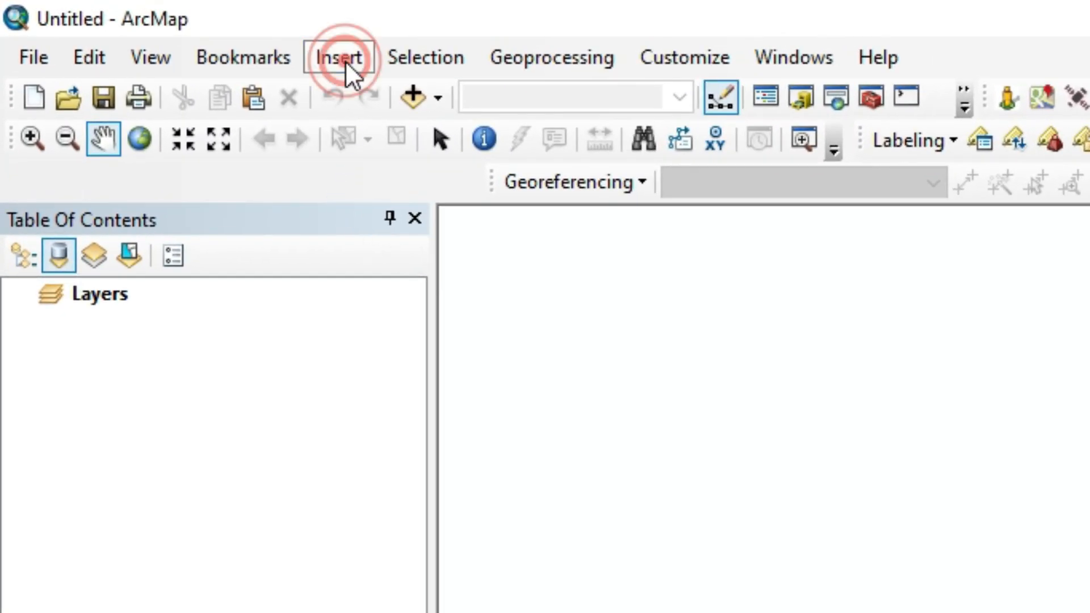
Step: Switch to ArcMap and insert three new data frames into the untitled map
left_click(345, 60)
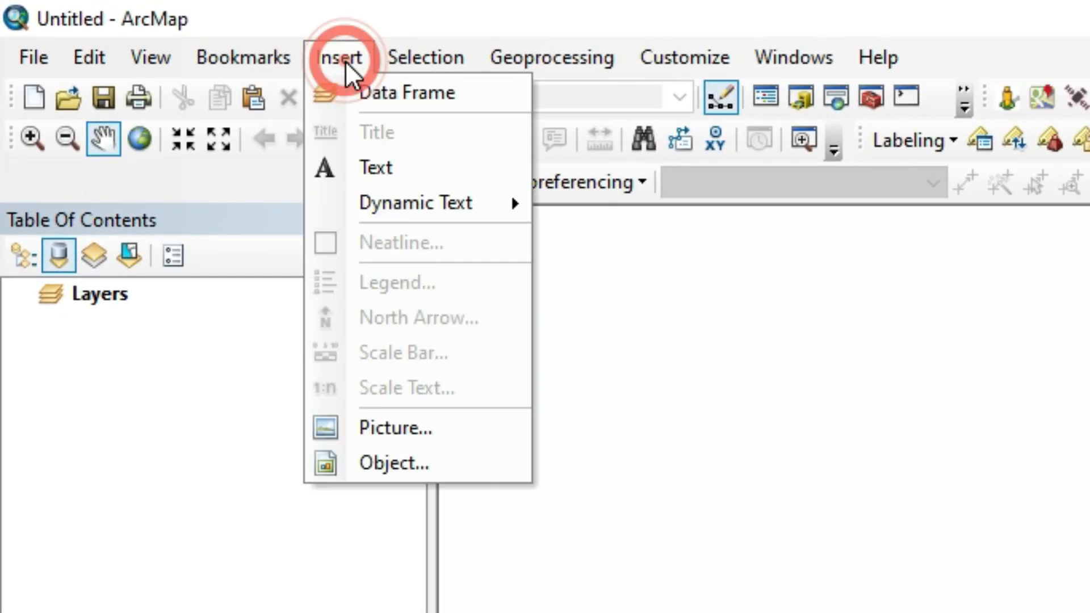
left_click(460, 98)
left_click(340, 57)
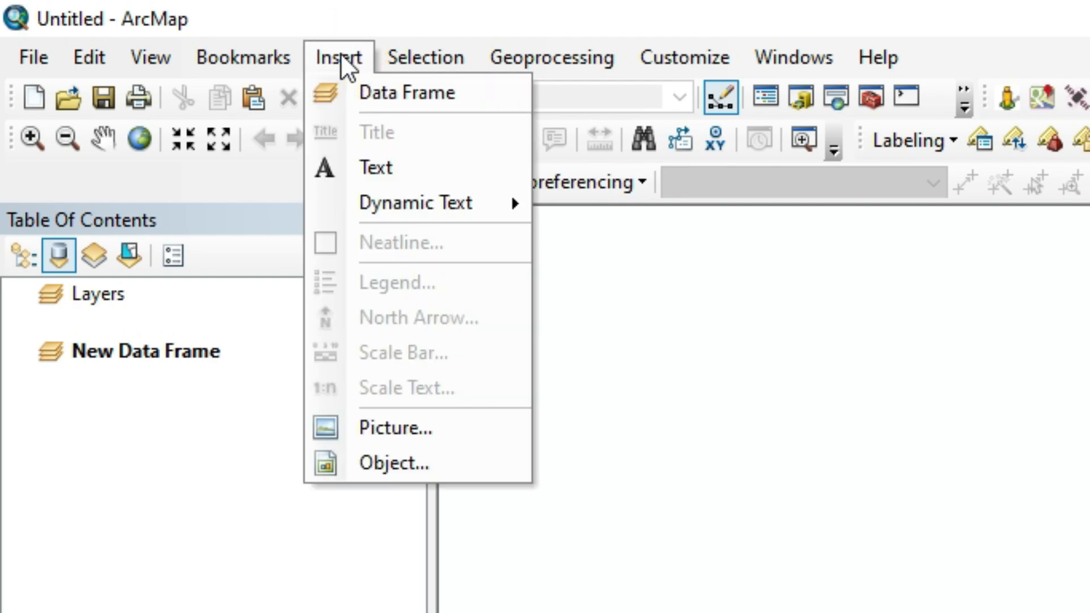
left_click(365, 90)
left_click(342, 55)
left_click(357, 85)
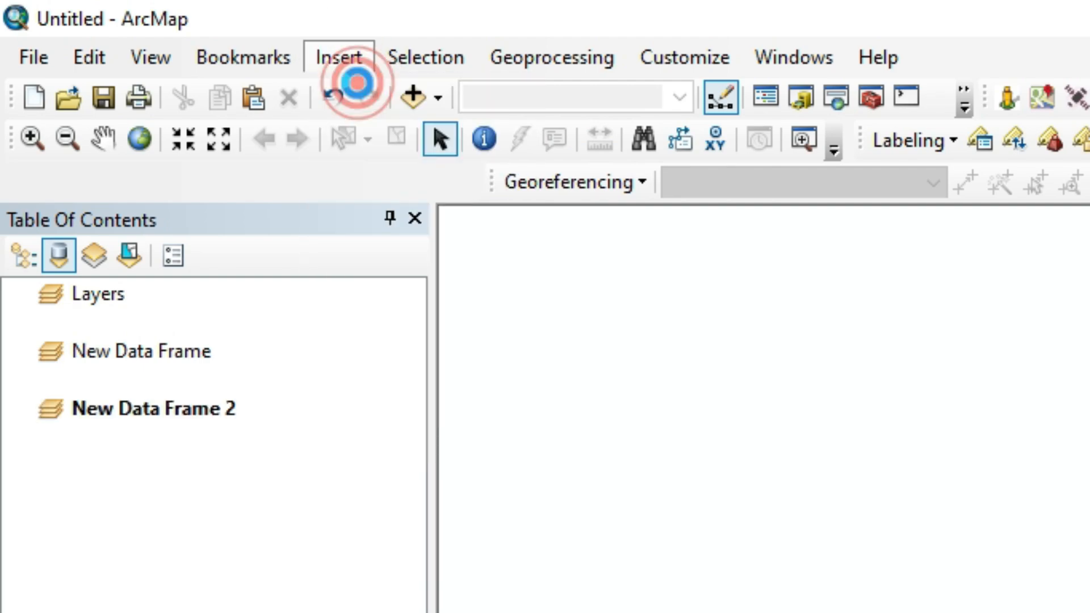
Step: Rename the four data frames in order as 2021, 2022, 2023 and 2024
left_click(102, 294)
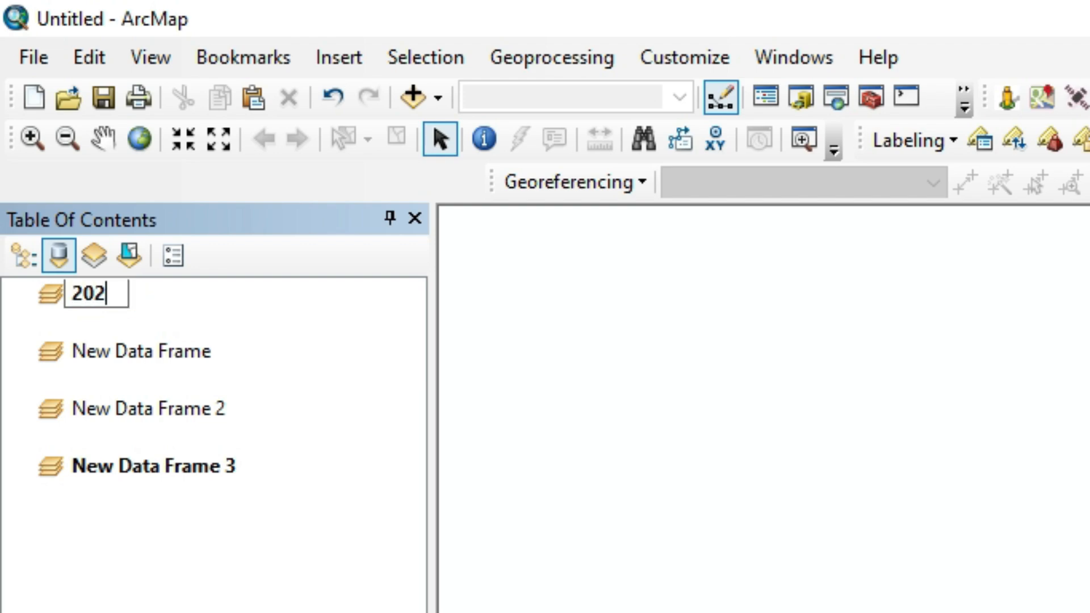
key("Down")
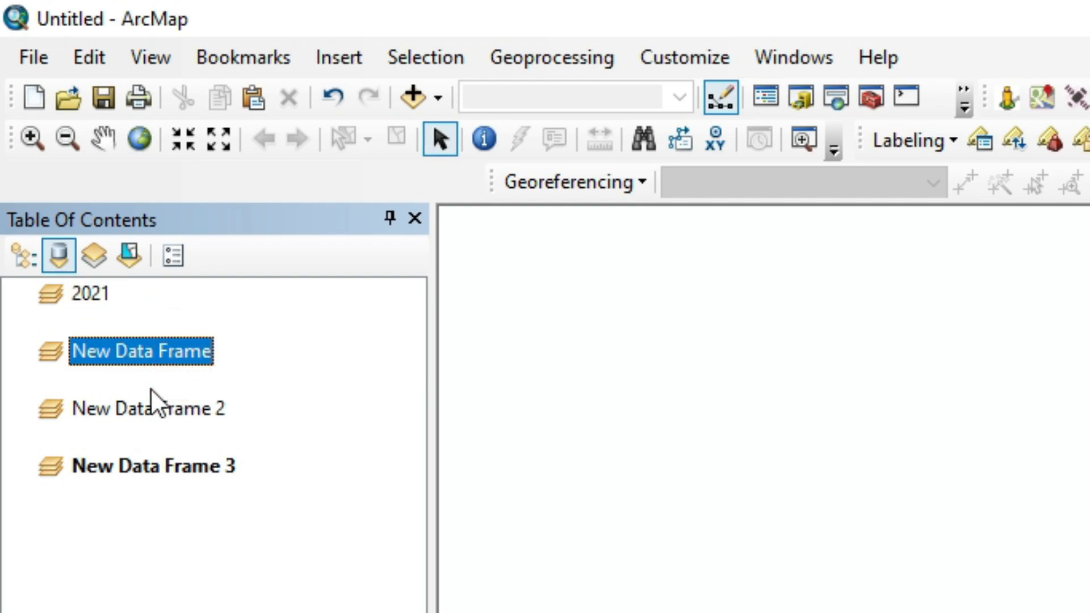
left_click(152, 351)
type("2022")
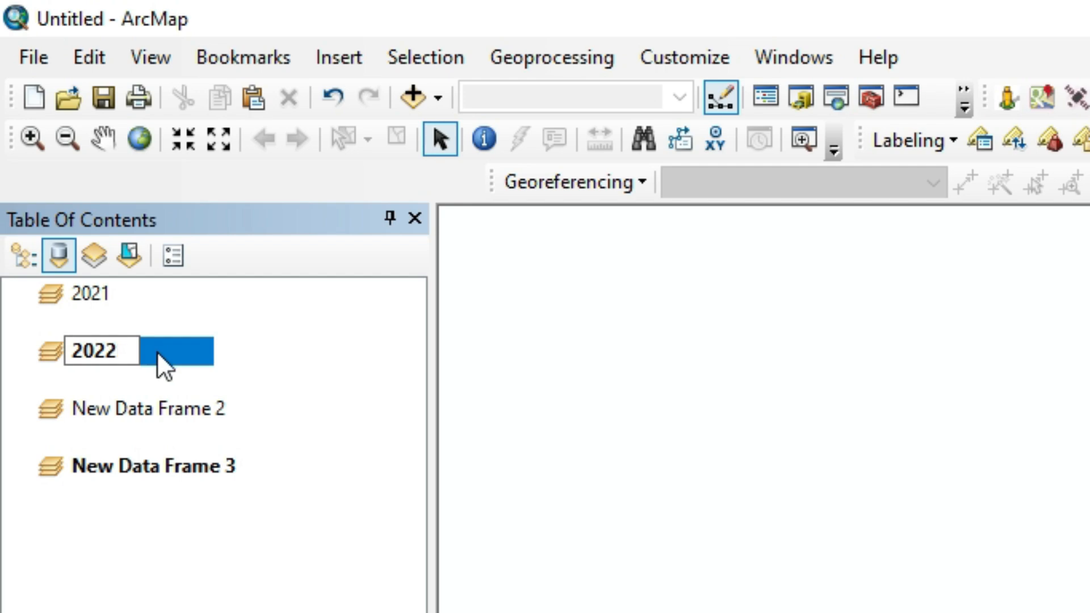
left_click(192, 410)
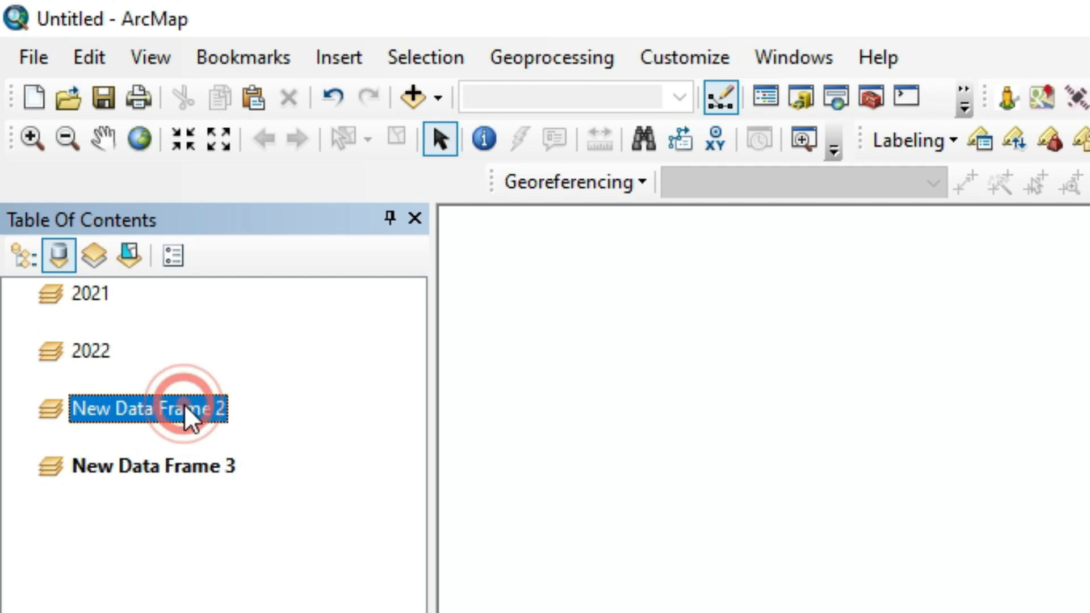
left_click(169, 411)
type("2023")
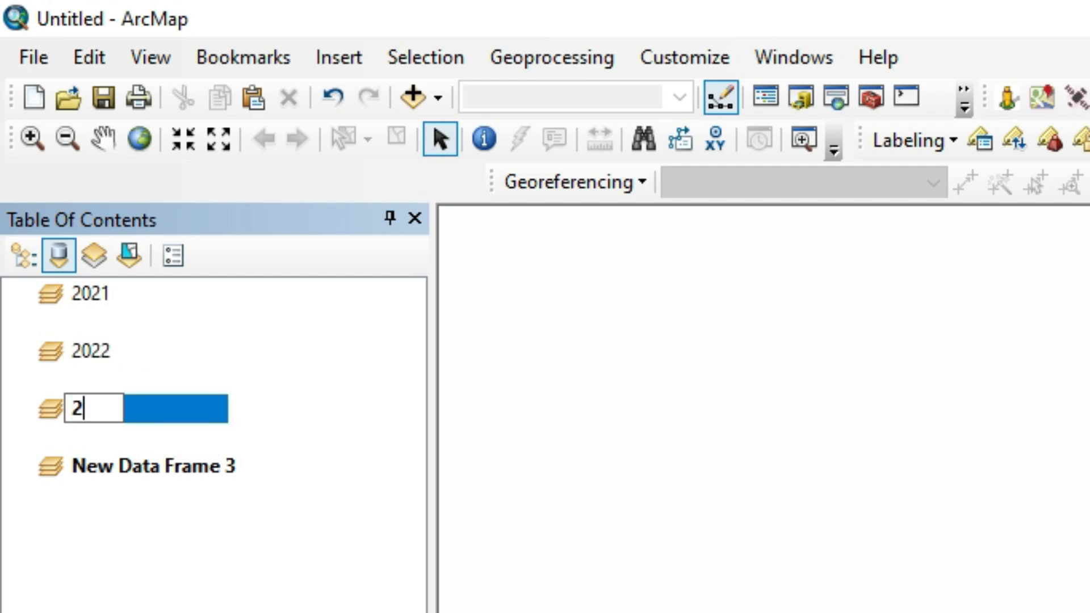
left_click(165, 466)
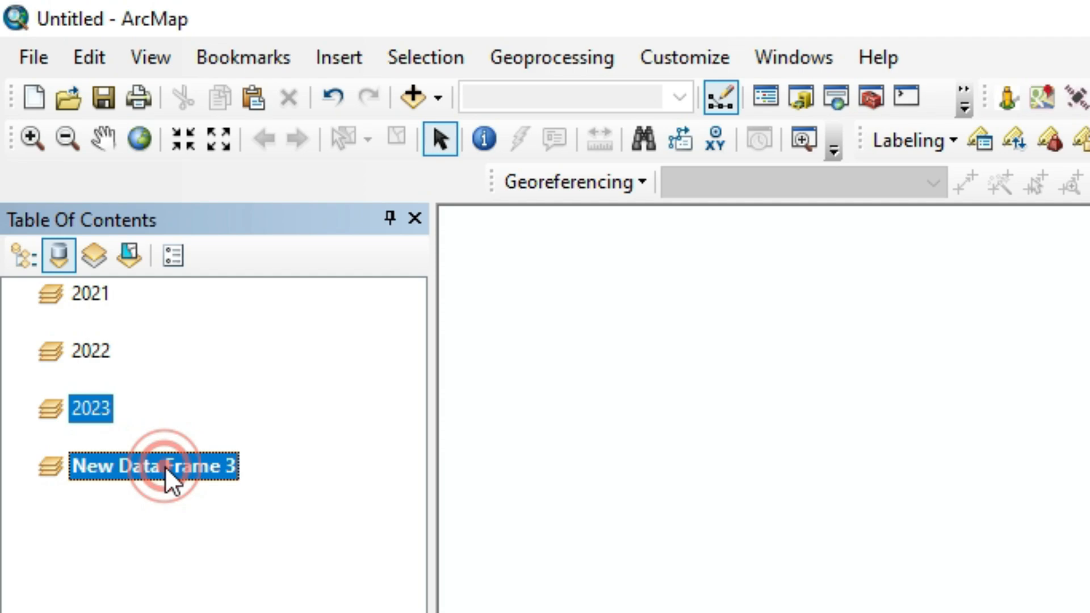
left_click(165, 470)
type("2")
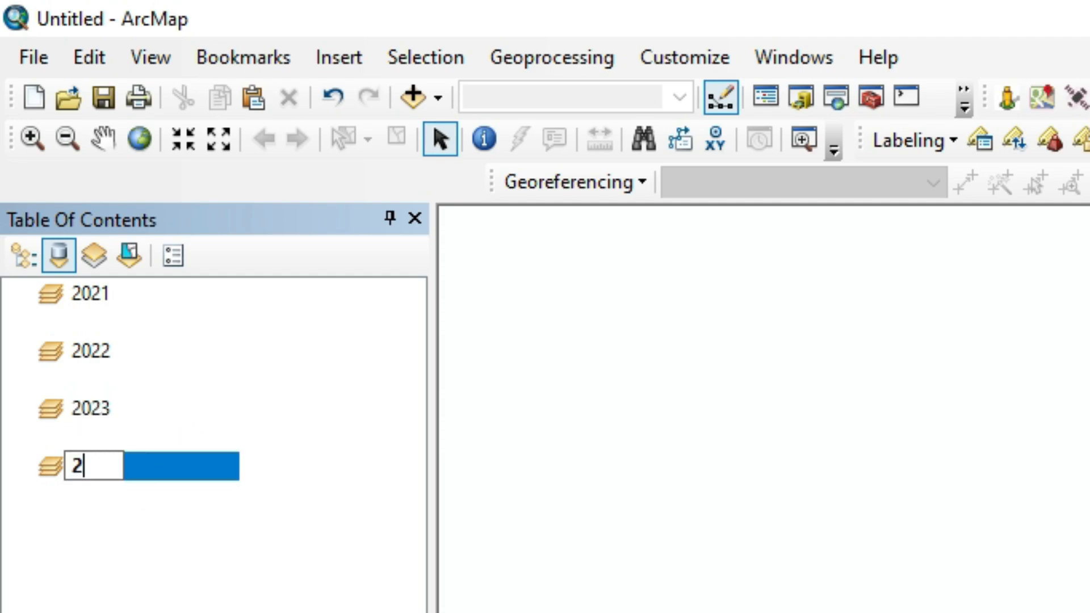
type("024")
left_click(145, 499)
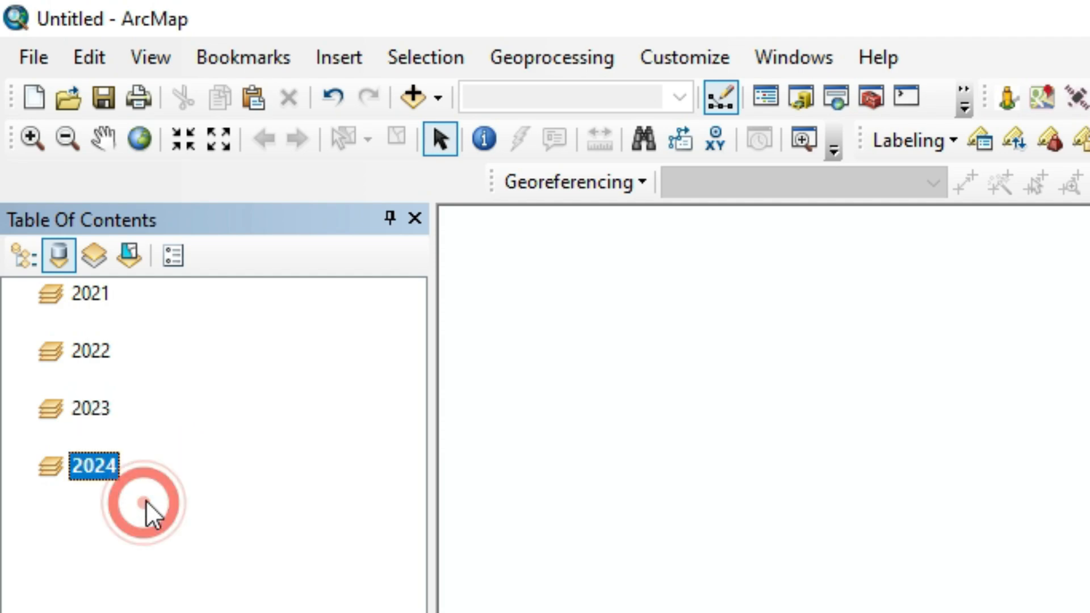
Step: Add chirps-v3.0.2021.tif from the Downloads folder to the 2021 data frame
right_click(76, 295)
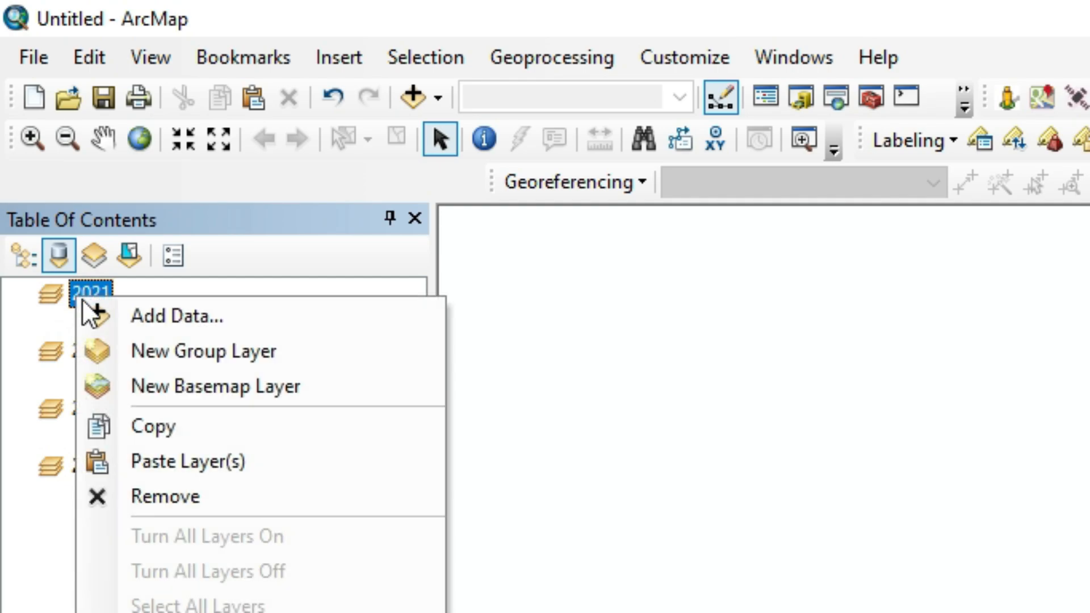
left_click(101, 314)
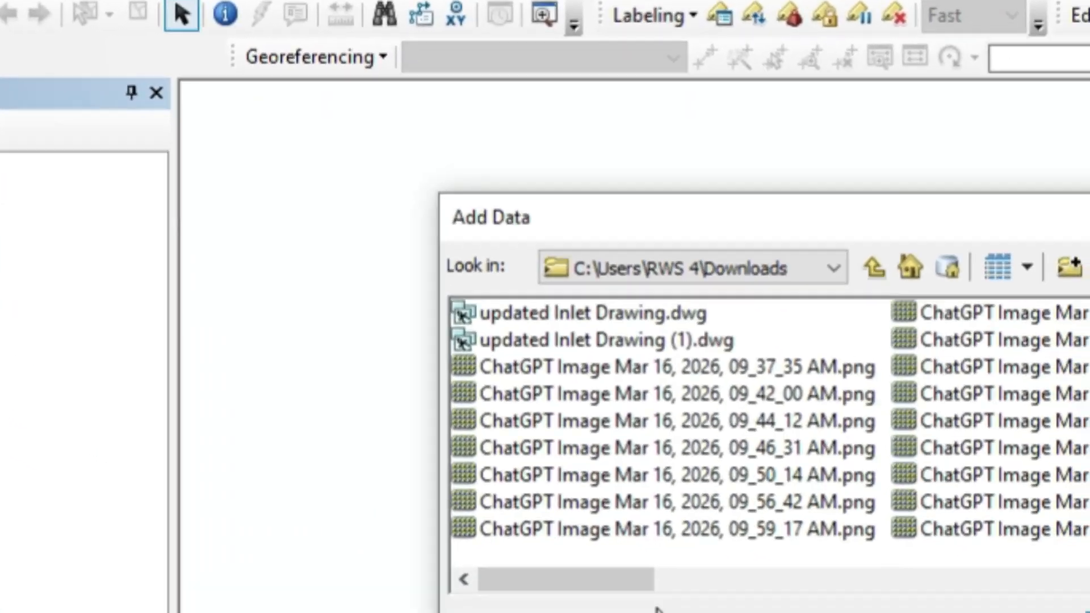
left_click_drag(618, 577, 360, 231)
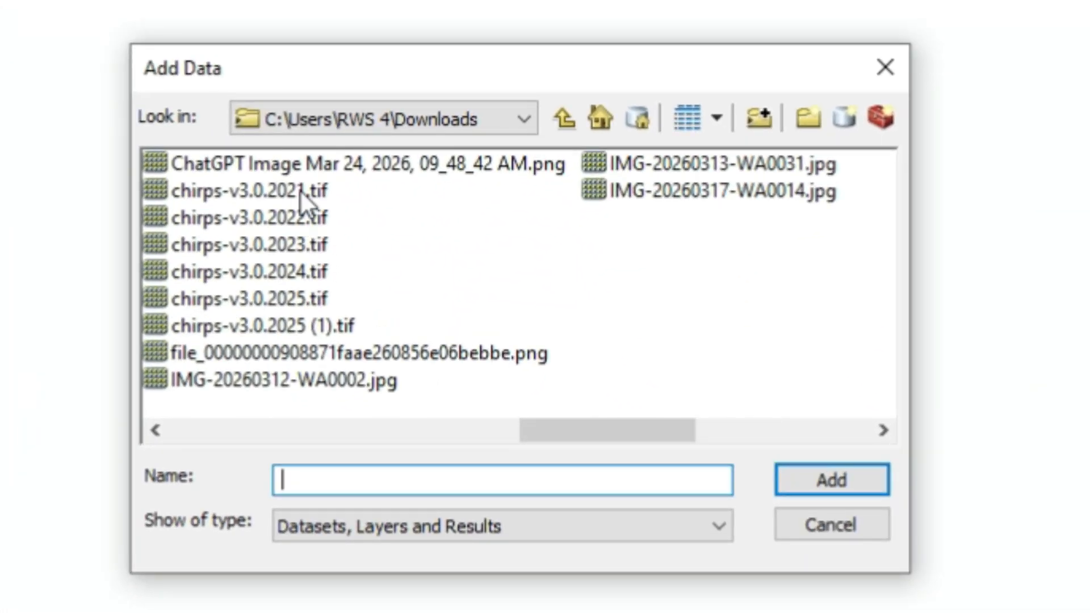
left_click(354, 215)
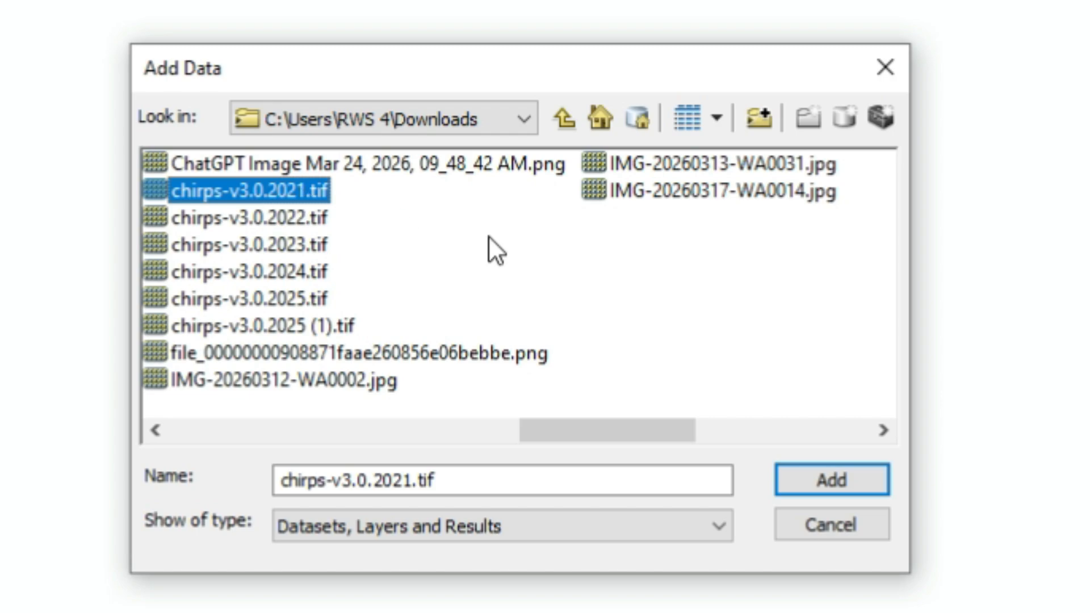
left_click(827, 475)
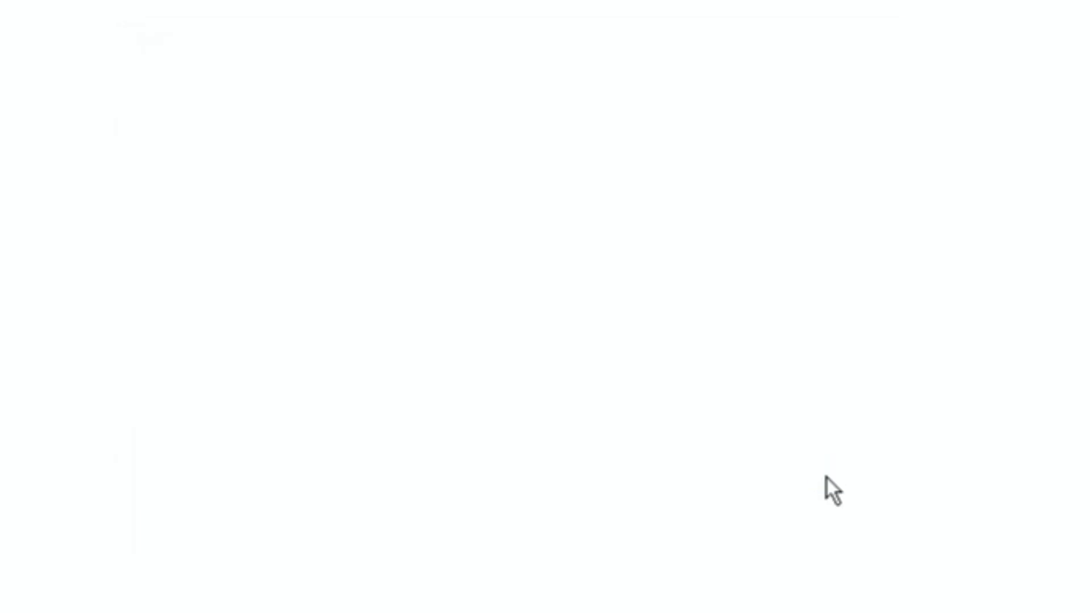
Step: Add chirps-v3.0.2022.tif from the Downloads folder to the 2022 data frame
right_click(26, 278)
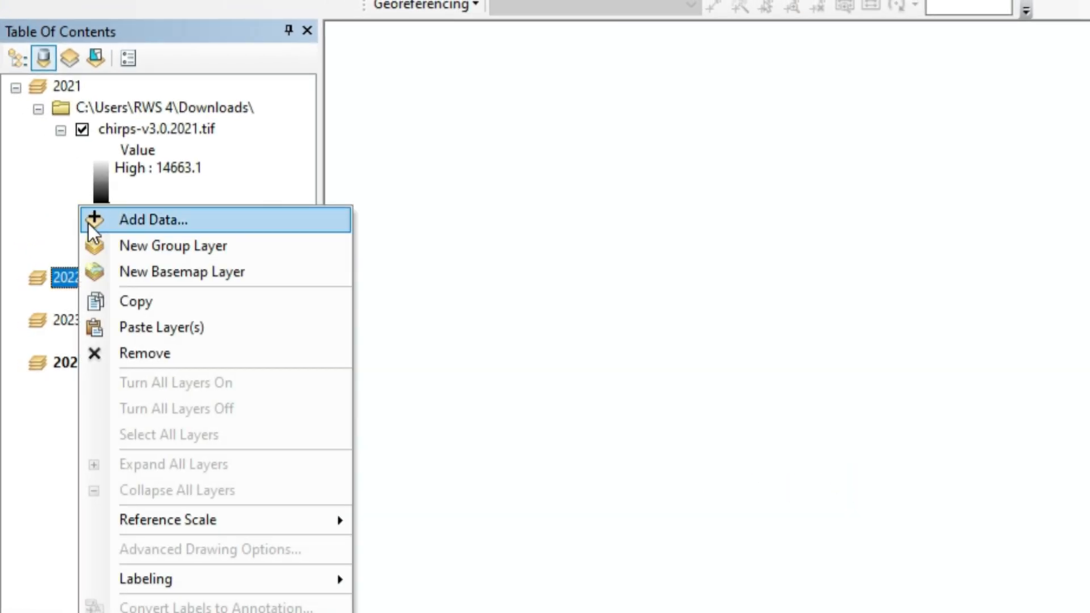
left_click(139, 222)
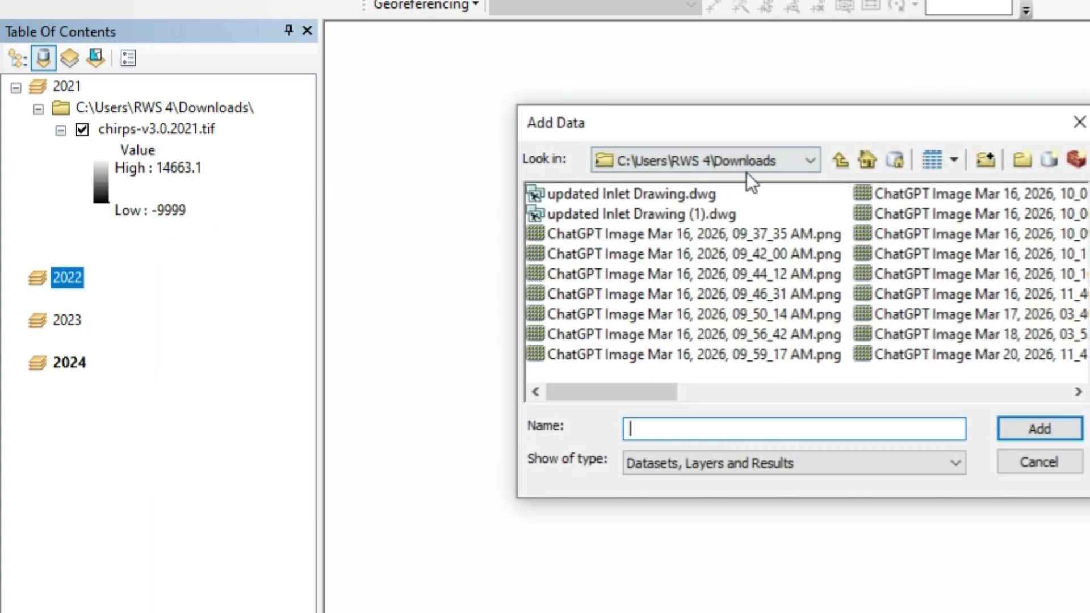
left_click_drag(625, 394, 931, 394)
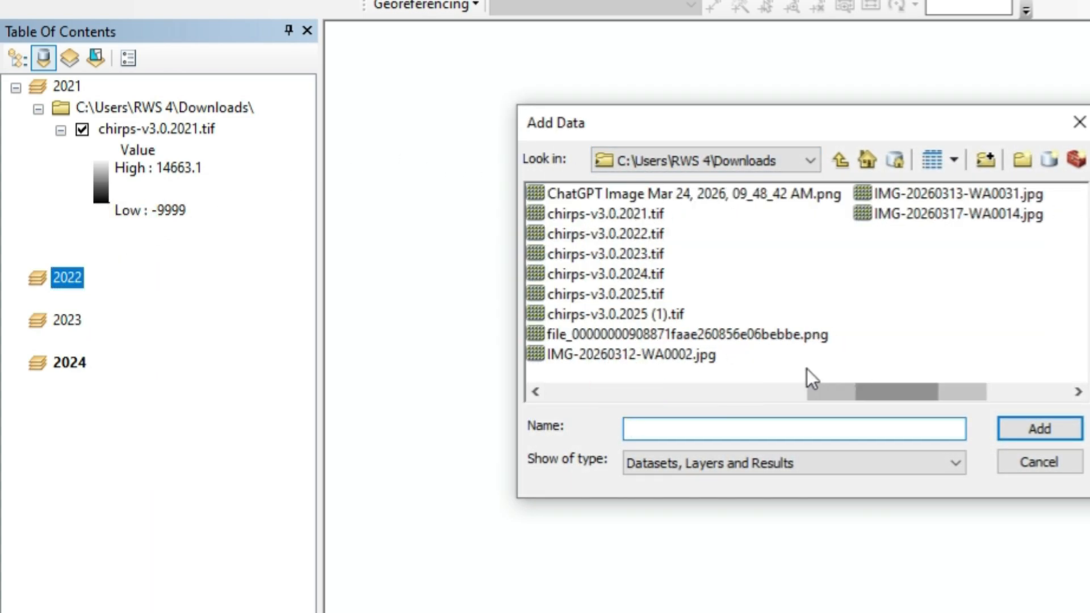
left_click(1028, 424)
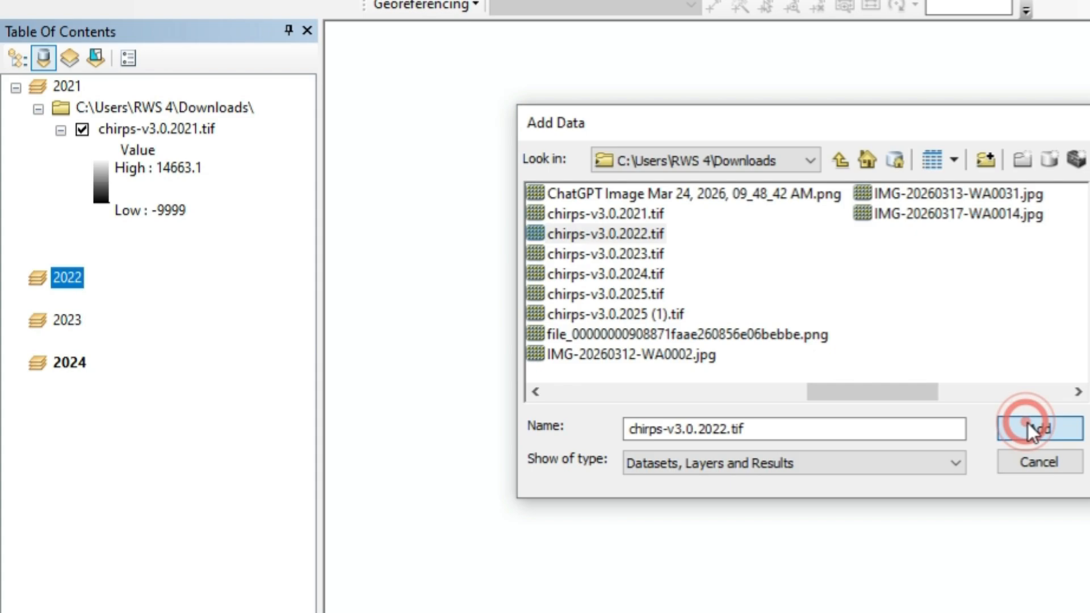
Step: Add chirps-v3.0.2023.tif from the Downloads folder to the 2023 data frame
right_click(72, 466)
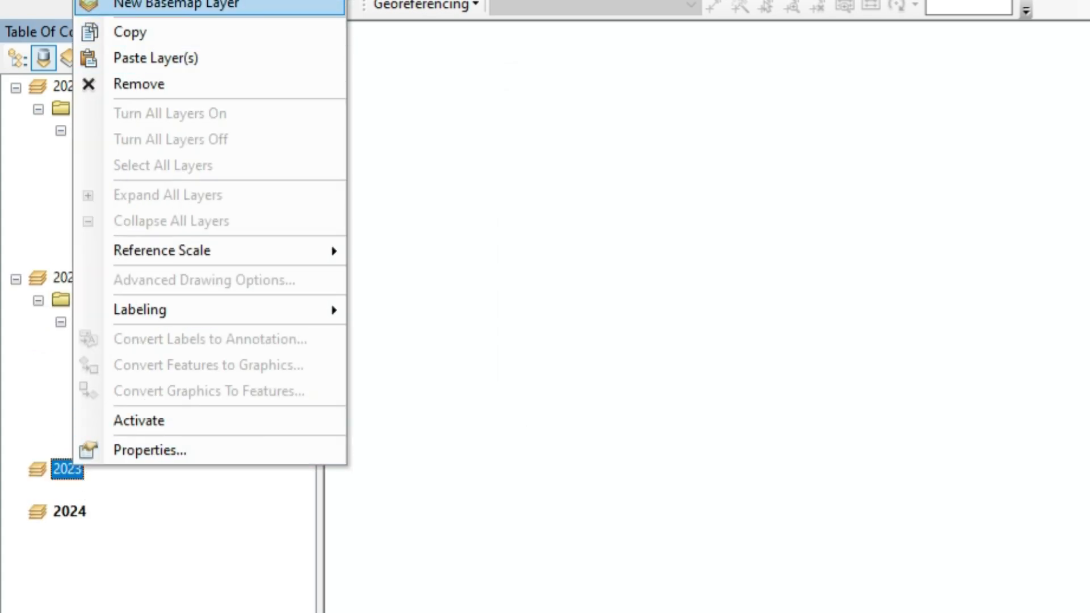
left_click(136, 0)
left_click_drag(669, 390, 898, 393)
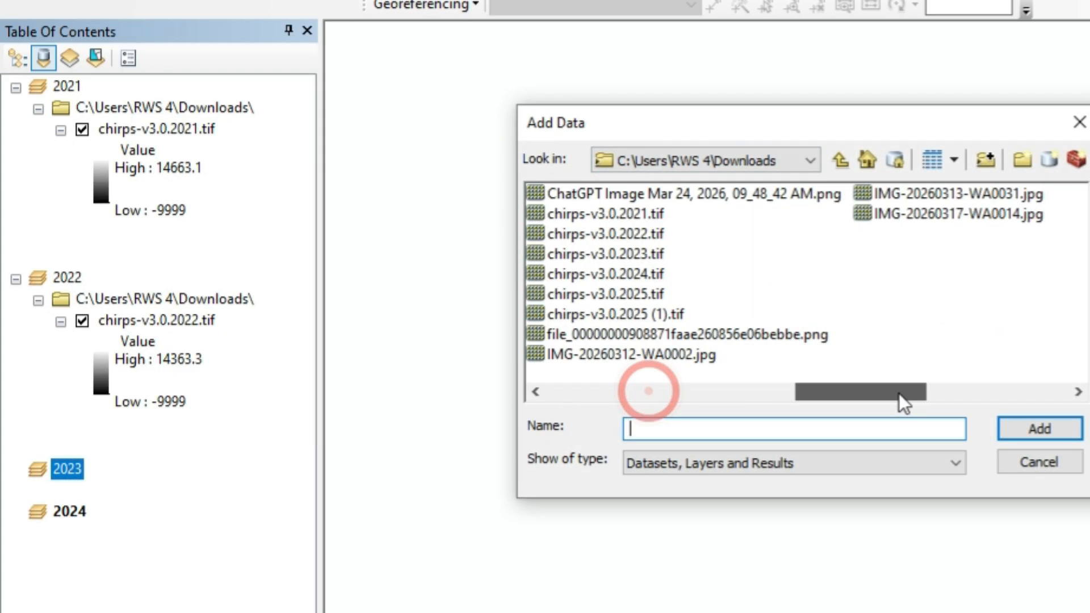
left_click(643, 254)
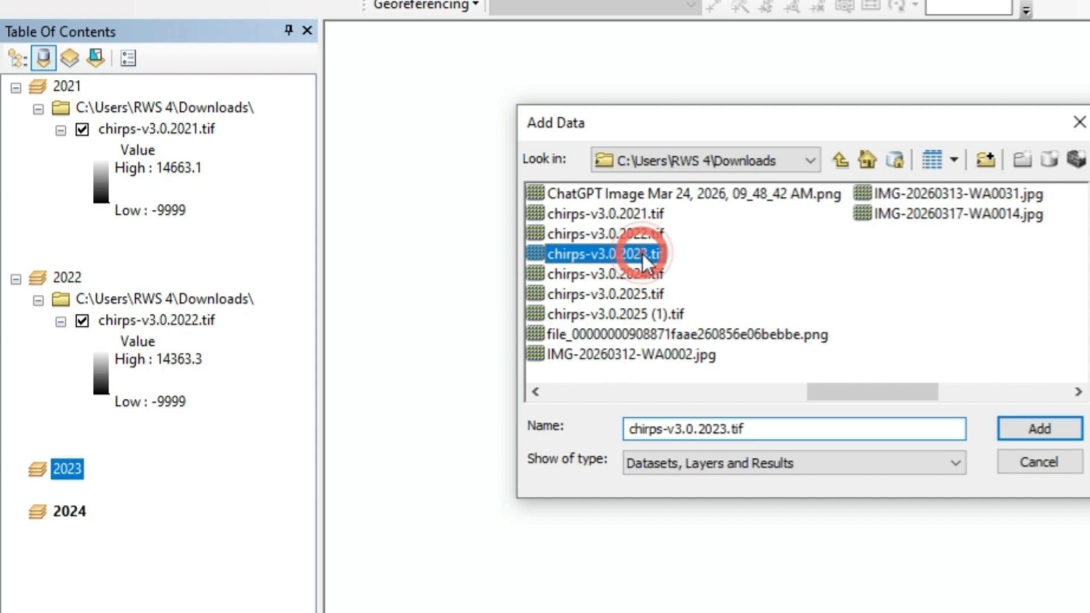
left_click(1045, 430)
Step: Add chirps-v3.0.2024.tif from the Downloads folder to the 2024 data frame
right_click(74, 594)
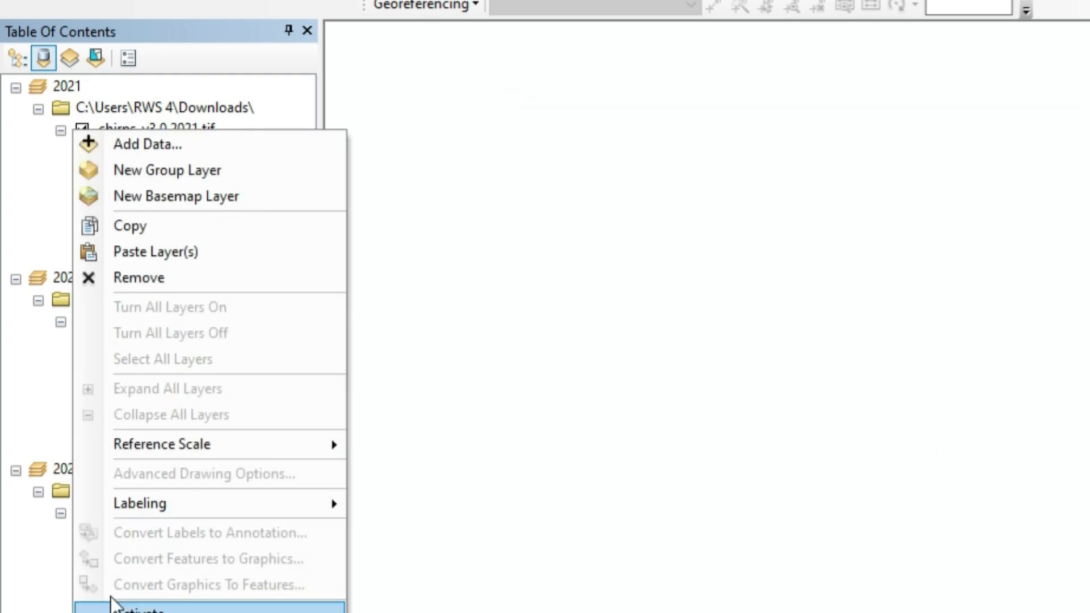
left_click(146, 146)
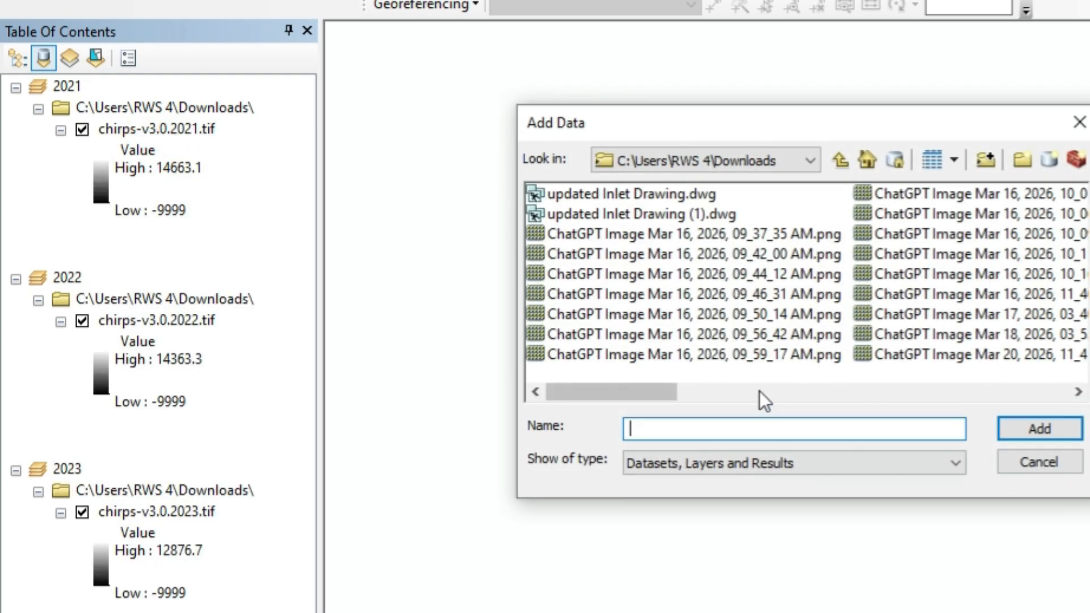
left_click_drag(637, 391, 794, 389)
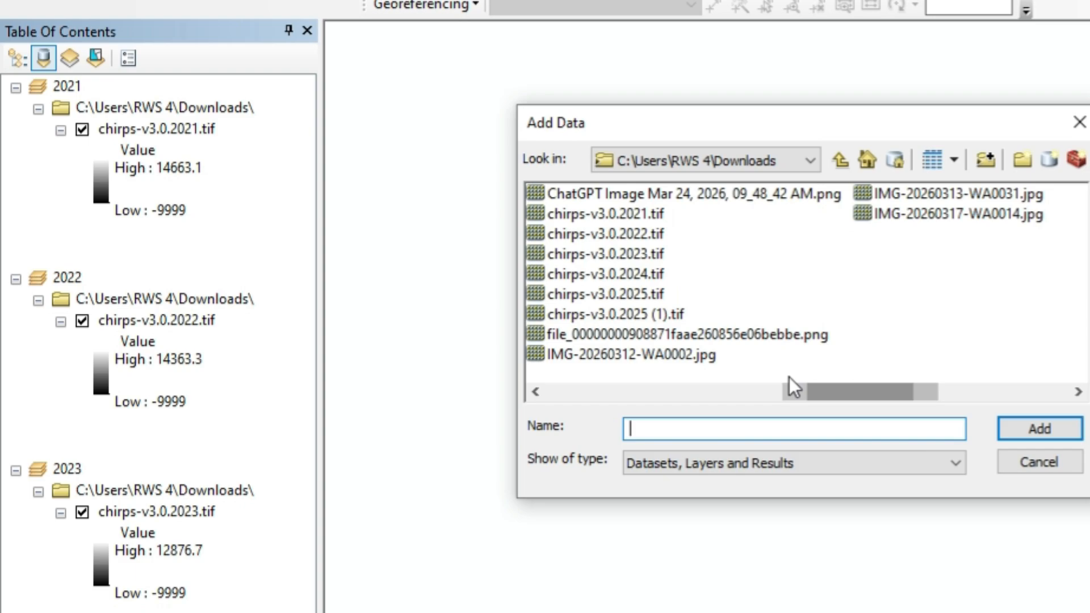
left_click(617, 275)
left_click(1008, 425)
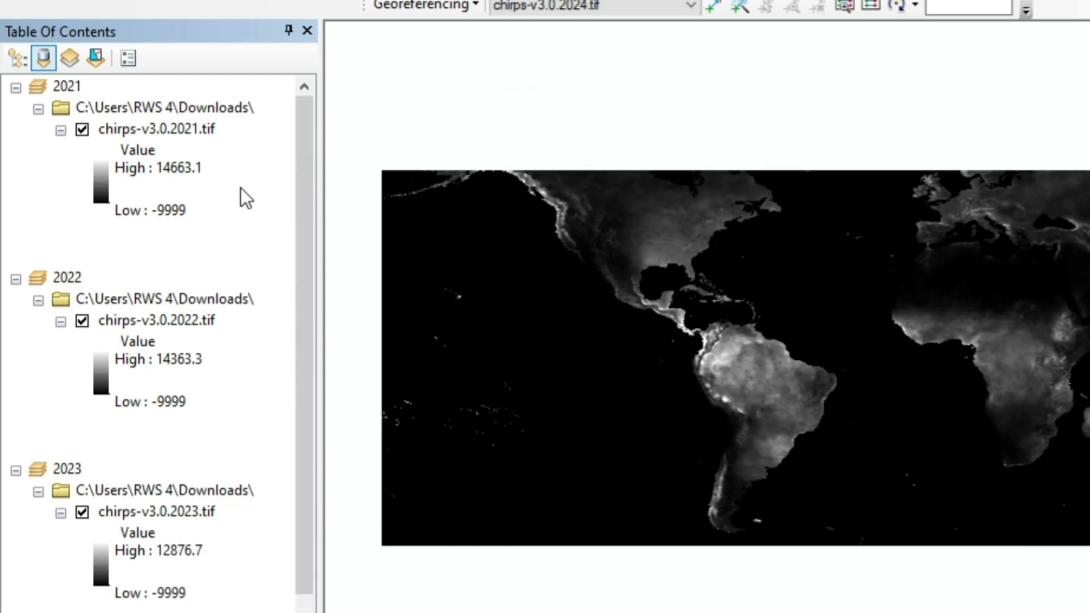
Step: Switch the map to layout view and set the A4 page orientation to landscape
left_click(307, 410)
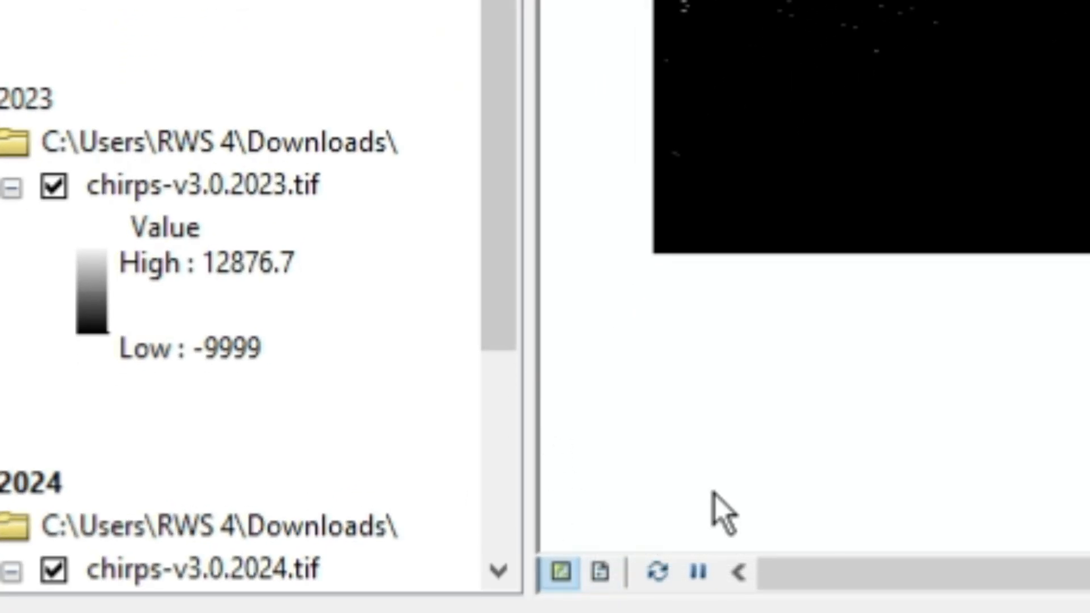
left_click(603, 571)
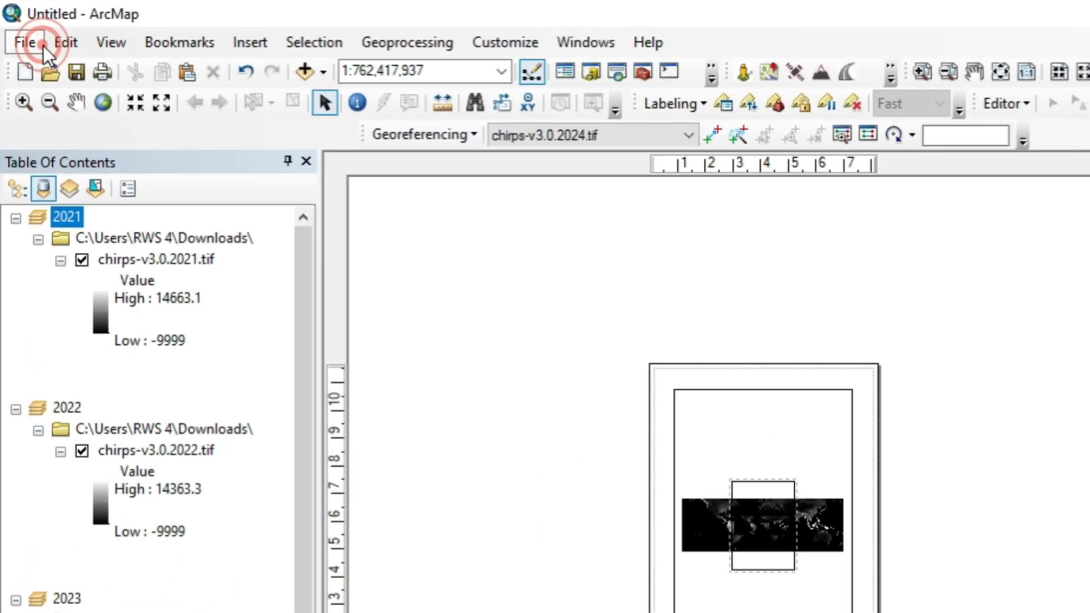
left_click(19, 32)
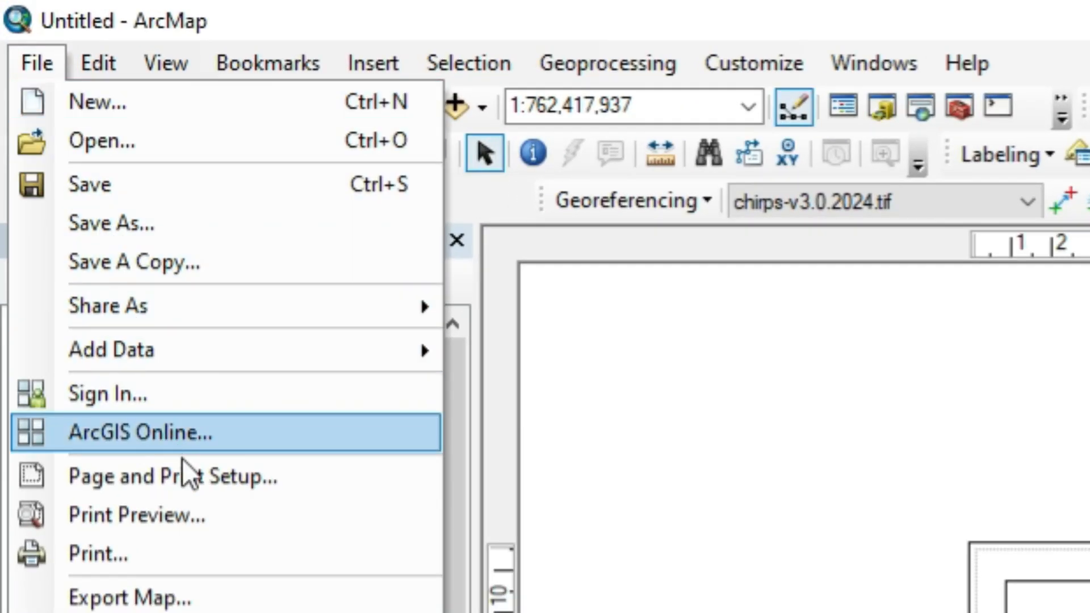
left_click(191, 475)
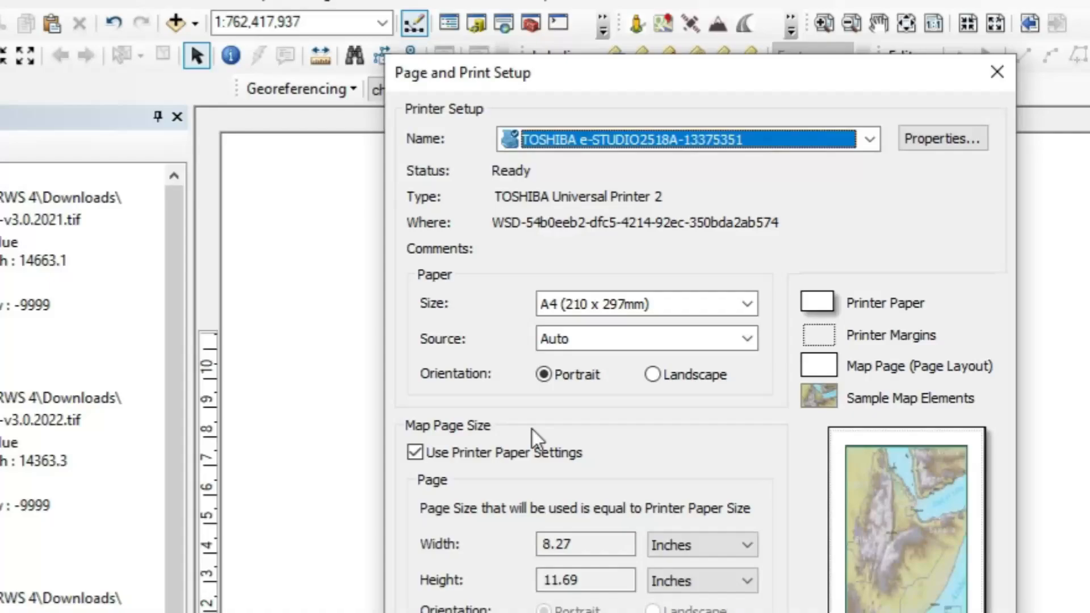
left_click(653, 512)
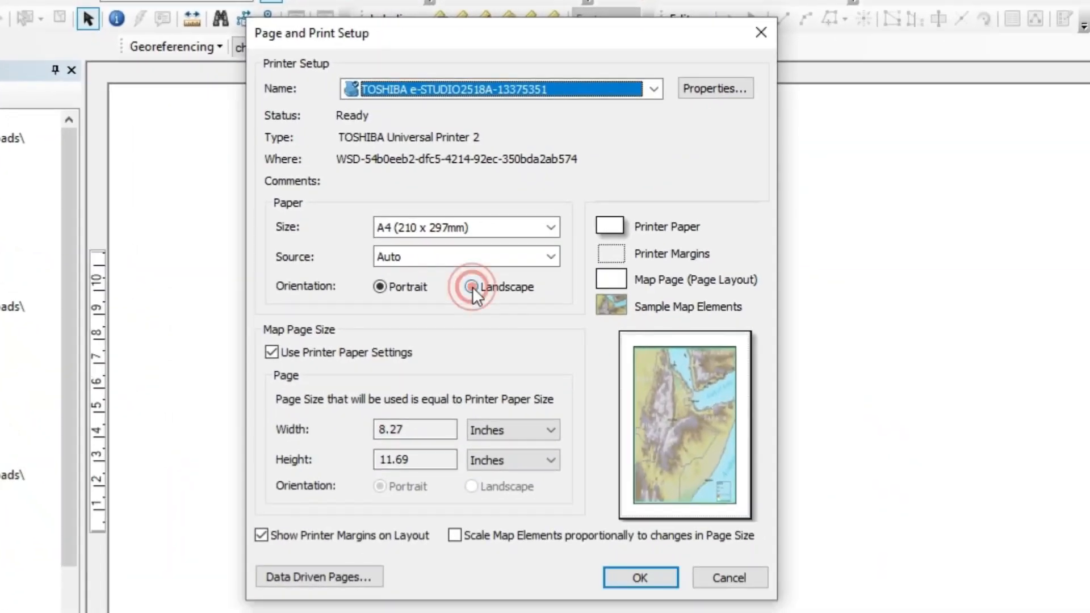
left_click(636, 574)
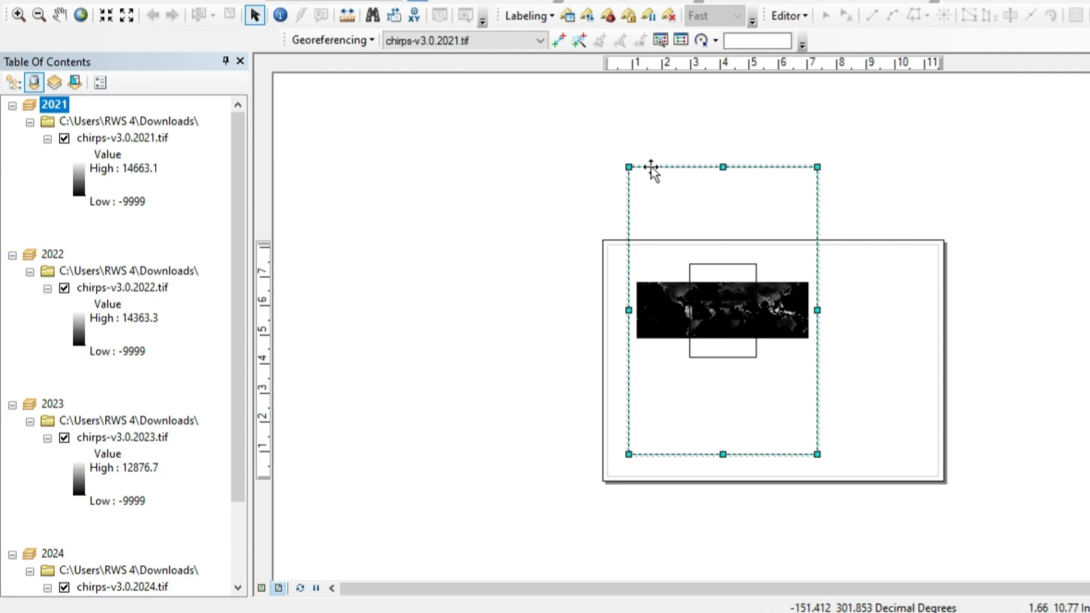
Step: Shrink the oversized 2021 data frame, move it to the page's left edge, and spread the three overlapping small frames apart
left_click_drag(628, 167, 692, 323)
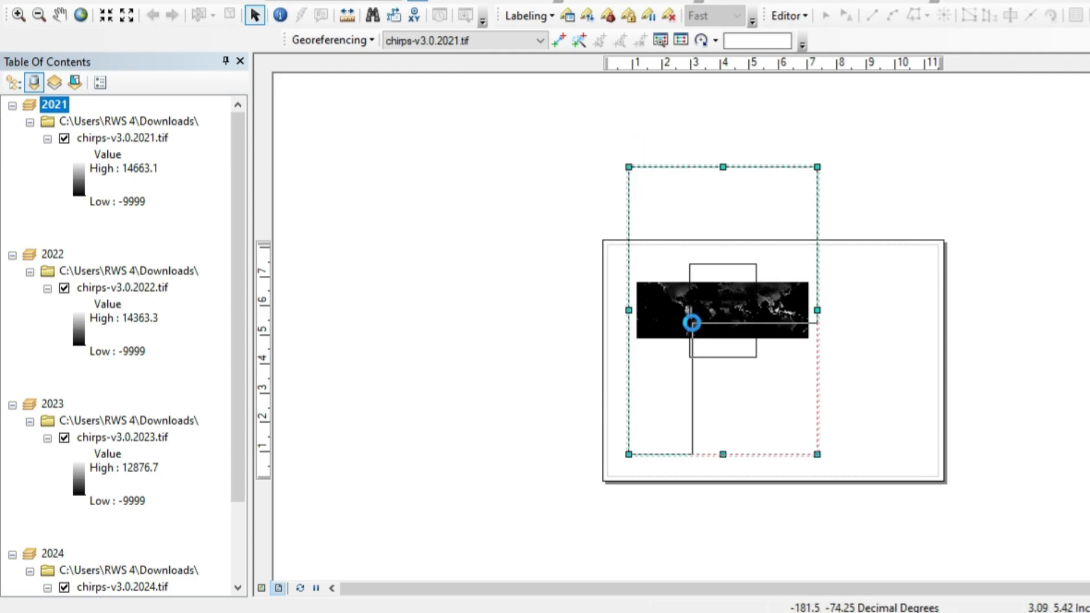
left_click_drag(753, 392, 552, 301)
left_click_drag(738, 329, 699, 440)
left_click_drag(732, 327, 752, 311)
left_click(694, 433)
left_click_drag(695, 435, 709, 415)
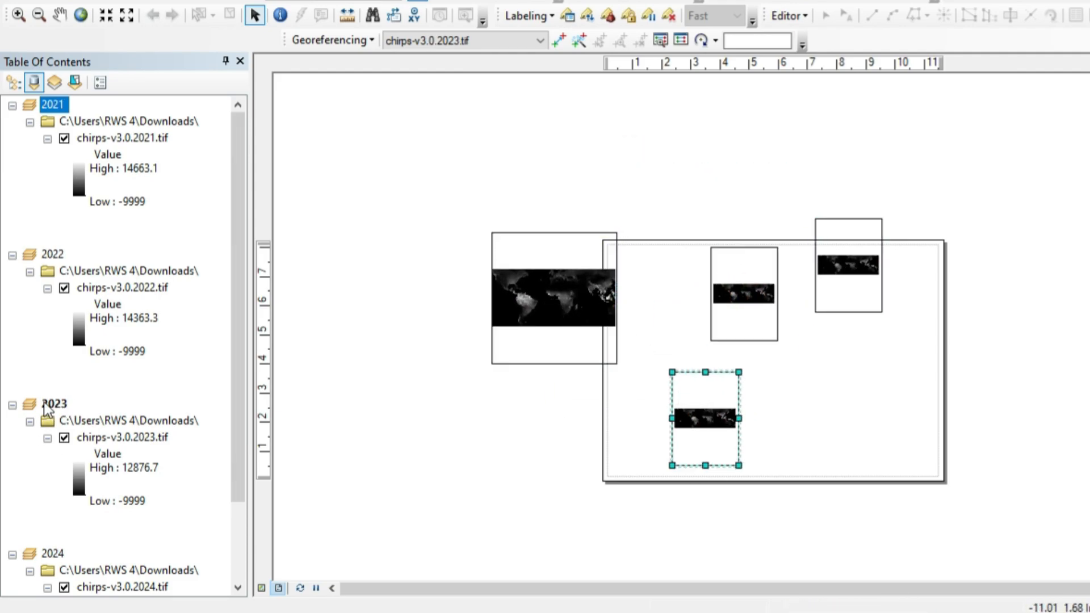
Step: Move the 2021 data frame onto the page and place the 2024 data frame in the lower right of the page
left_click(753, 293)
left_click_drag(745, 301, 800, 304)
left_click(564, 307)
left_click_drag(555, 320, 642, 319)
left_click_drag(865, 274, 867, 416)
Step: Enlarge the 2021 data frame in the page's upper-left area and move the 2022 data frame off the page's right edge
scroll(802, 317, "up", 2)
left_click(515, 231)
left_click_drag(593, 335, 655, 287)
left_click_drag(524, 287, 590, 269)
left_click(759, 256)
left_click_drag(759, 255, 1058, 274)
Step: Place two vertical and two horizontal ruler guides just inside the four page edges as alignment margins
left_click(953, 63)
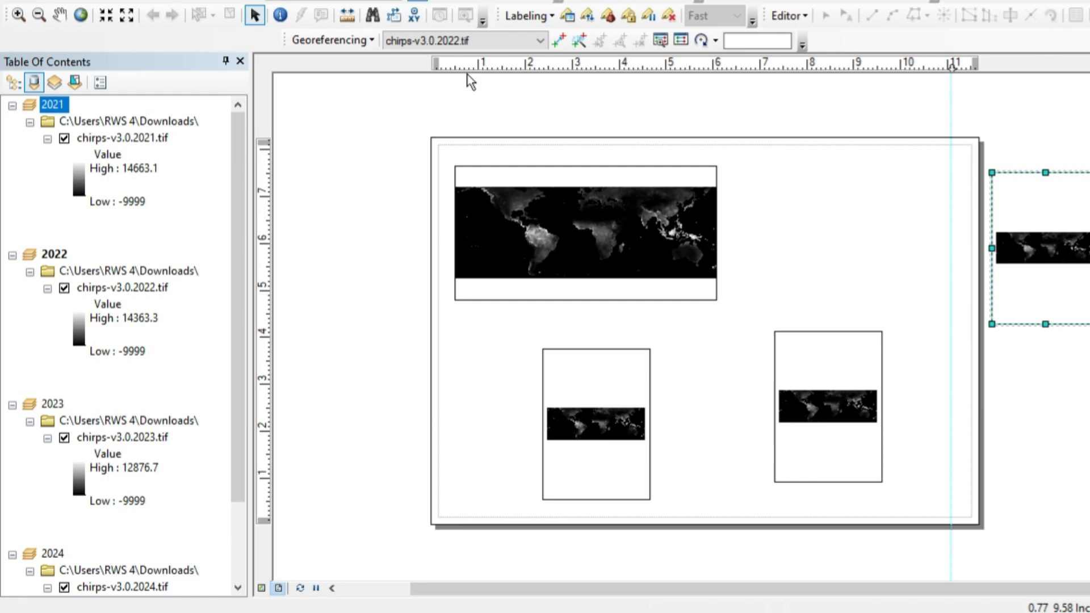
left_click(464, 63)
left_click(267, 173)
left_click(265, 500)
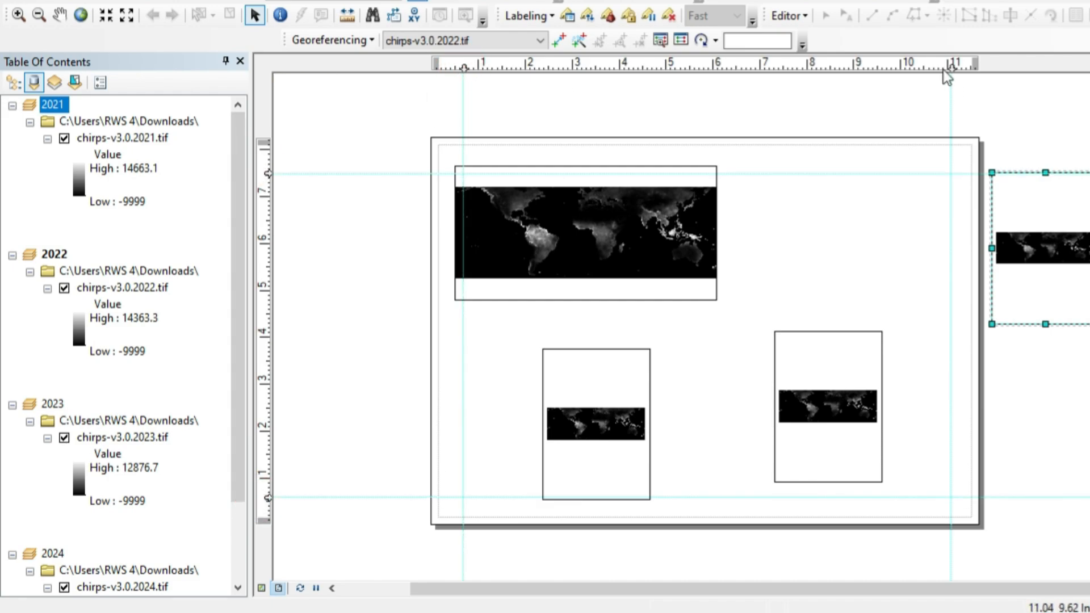
left_click(268, 172)
Step: Resize the 2021 data frame against the upper-left guides, and move and enlarge the 2022 frame into the upper-right guide corner
left_click_drag(715, 265, 663, 284)
left_click_drag(1020, 313, 873, 314)
left_click_drag(738, 271, 751, 283)
left_click(637, 264)
left_click_drag(663, 283, 684, 297)
Step: Move the 2023 and 2024 data frames to the lower guide corners and enlarge both towards the page centre
left_click_drag(597, 451, 518, 449)
left_click_drag(571, 347, 682, 368)
left_click_drag(831, 413, 901, 427)
left_click_drag(845, 347, 744, 365)
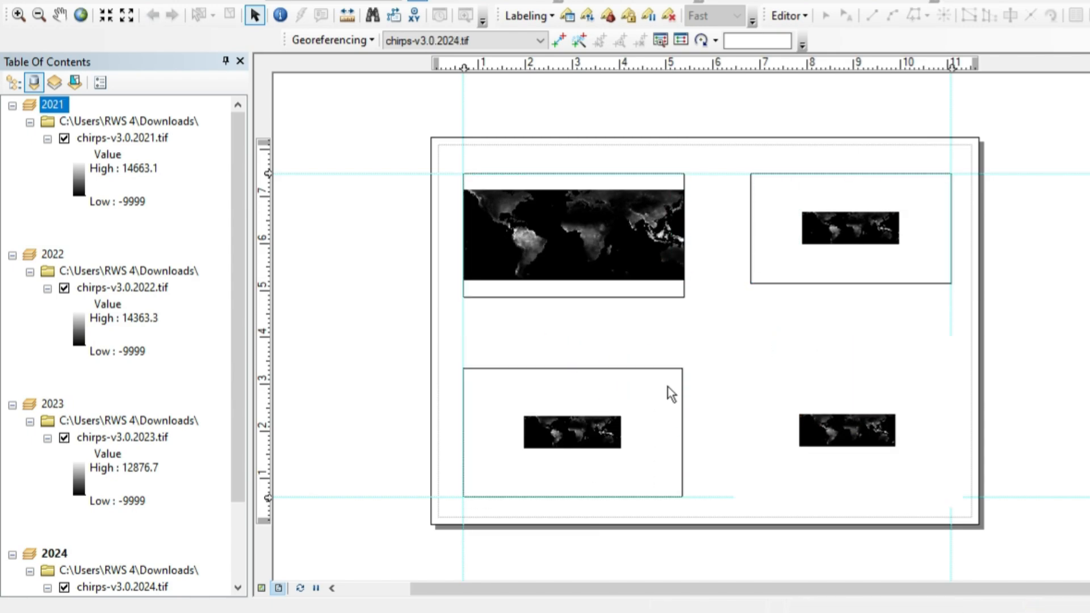
Step: Enlarge the data frames towards the page centre until only narrow gaps separate them
left_click(773, 326)
left_click(657, 267)
left_click_drag(684, 297, 697, 315)
left_click(768, 268)
left_click_drag(751, 283, 726, 314)
left_click(673, 379)
left_click(757, 379)
left_click_drag(683, 369, 728, 336)
Step: Select all four data frames on the layout and make them the same size
left_click(626, 268)
left_click(758, 278, "shift")
left_click(670, 376, "shift")
left_click(792, 378, "shift")
right_click(756, 275)
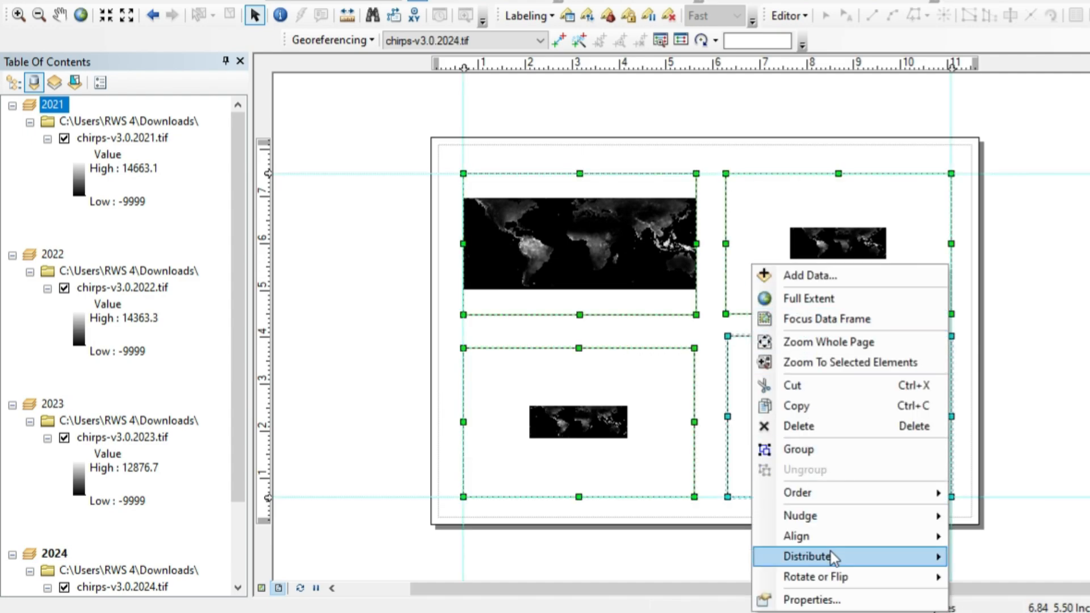
mouse_move(831, 550)
left_click(1003, 496)
Step: Zoom the 2021 and 2022 data frames to the full extent of their rasters
left_click(587, 227)
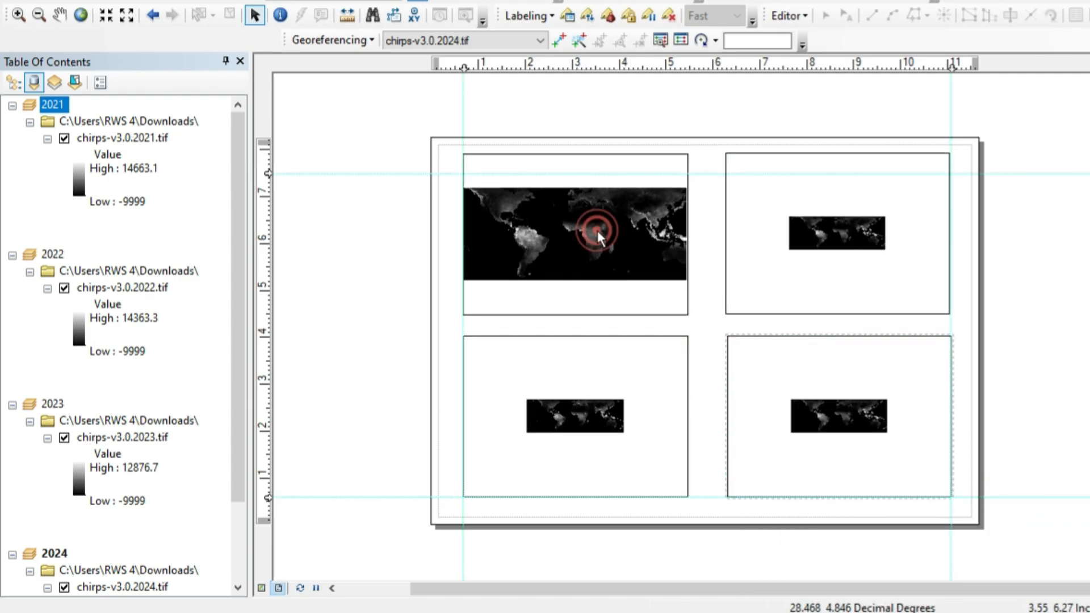
right_click(584, 221)
left_click(620, 246)
left_click(784, 243)
right_click(784, 244)
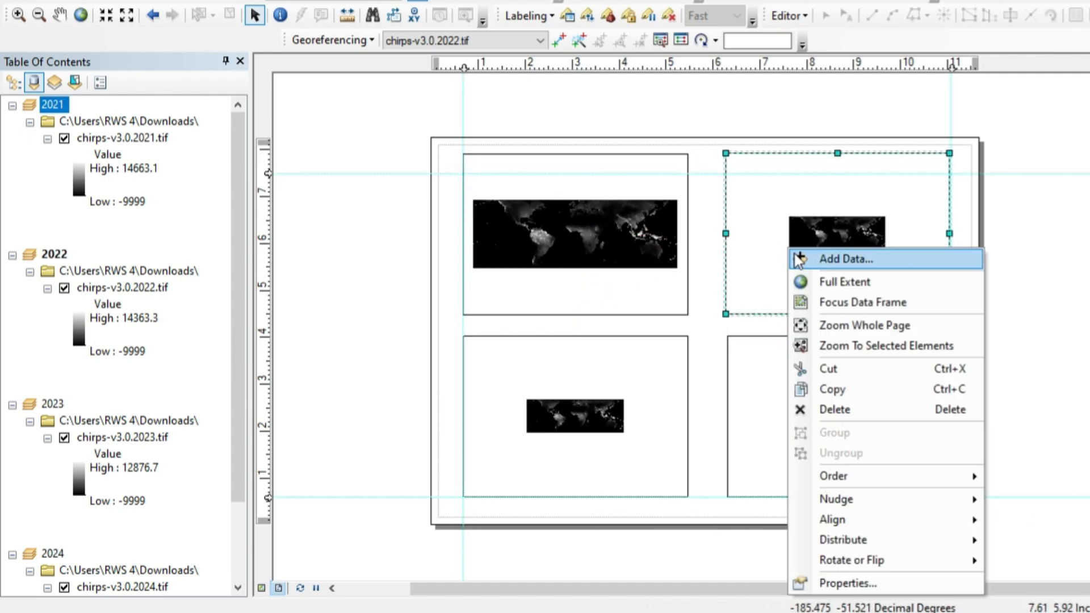
left_click(827, 279)
Step: Zoom the 2023 and 2024 data frames to the full extent of their rasters
left_click(591, 390)
right_click(594, 390)
left_click(657, 105)
left_click(803, 403)
right_click(804, 404)
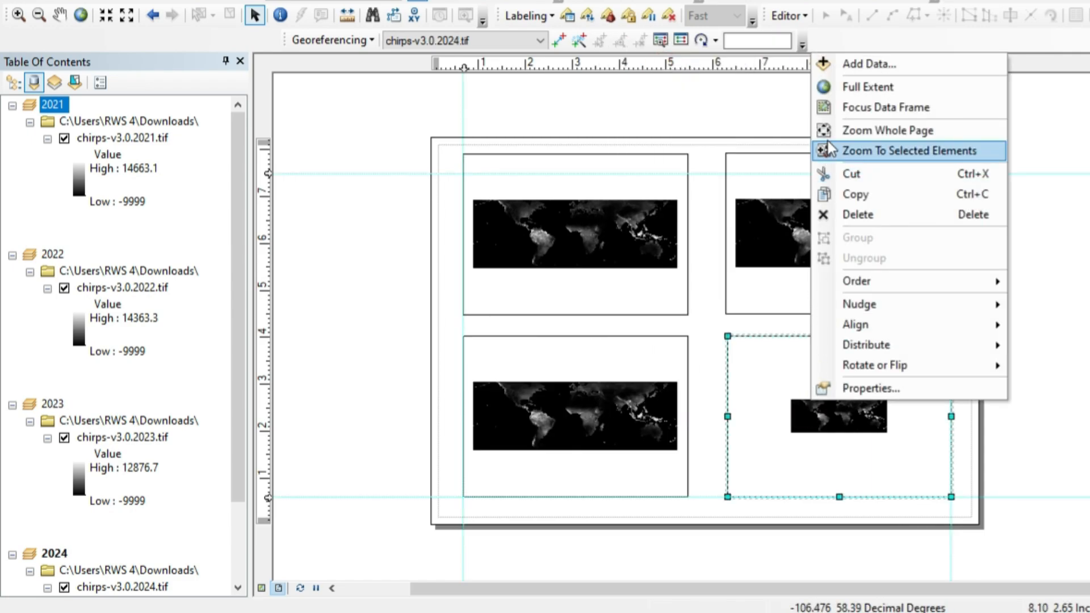
left_click(840, 87)
Step: Switch the chirps-v3.0.2021.tif raster symbology from stretched to classified with 3 Natural Breaks (Jenks) classes
left_click(672, 256)
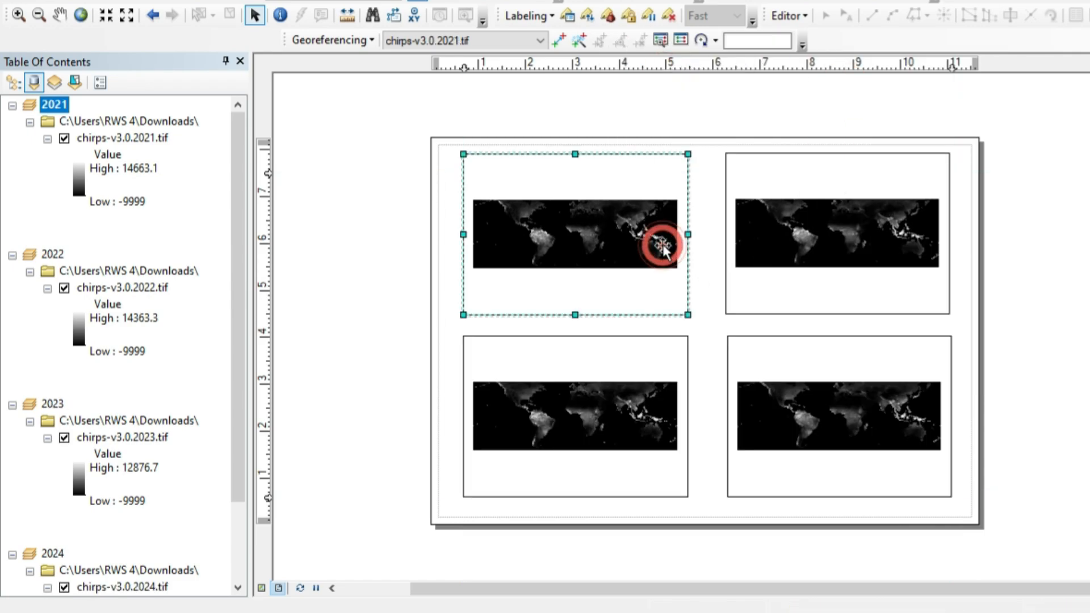
left_click(1010, 301)
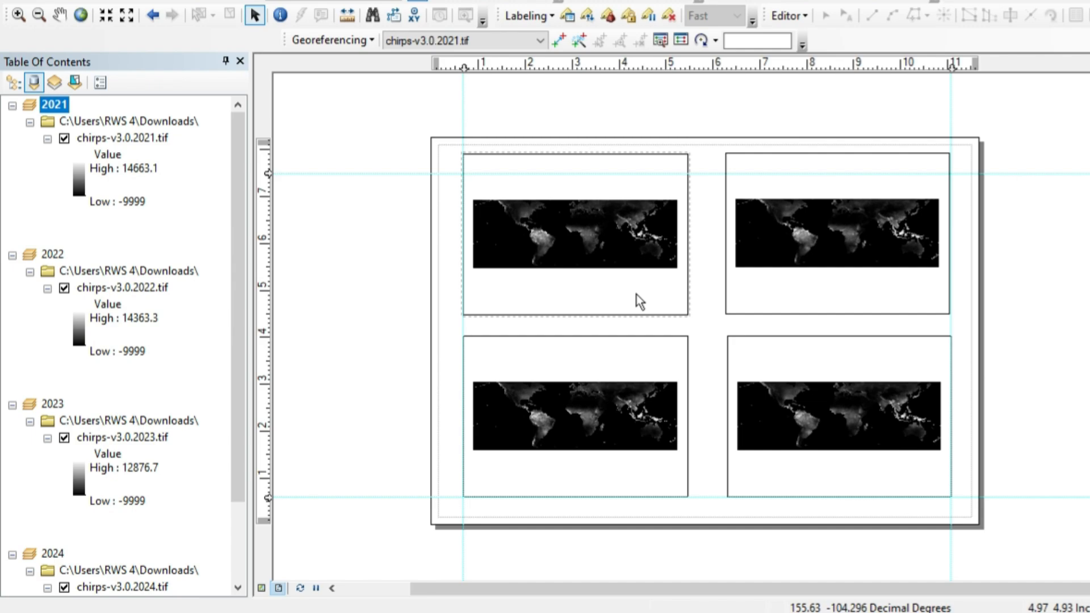
left_click(501, 117)
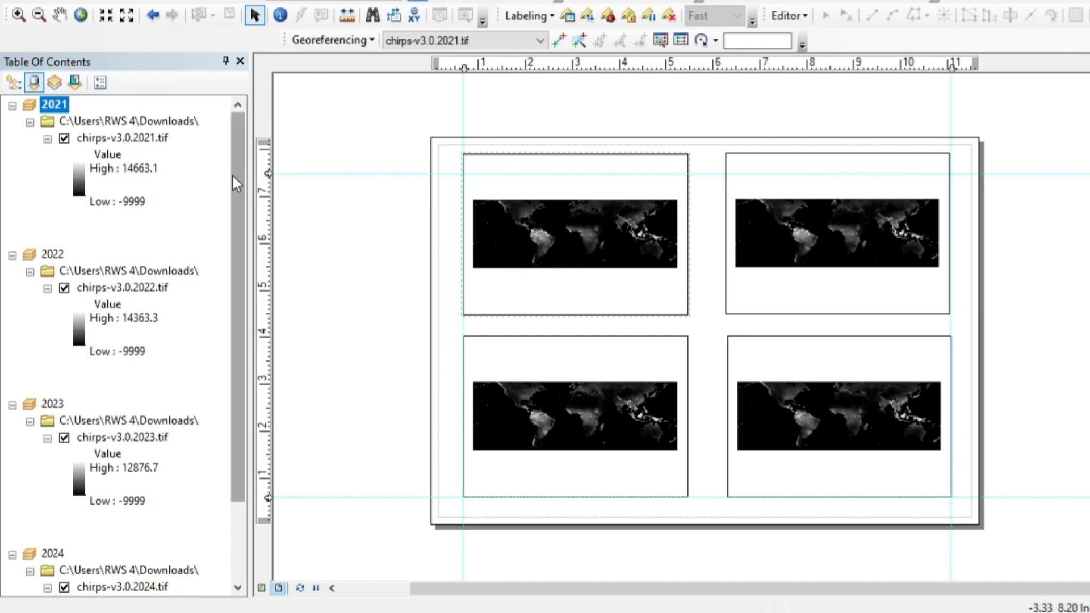
left_click(114, 138)
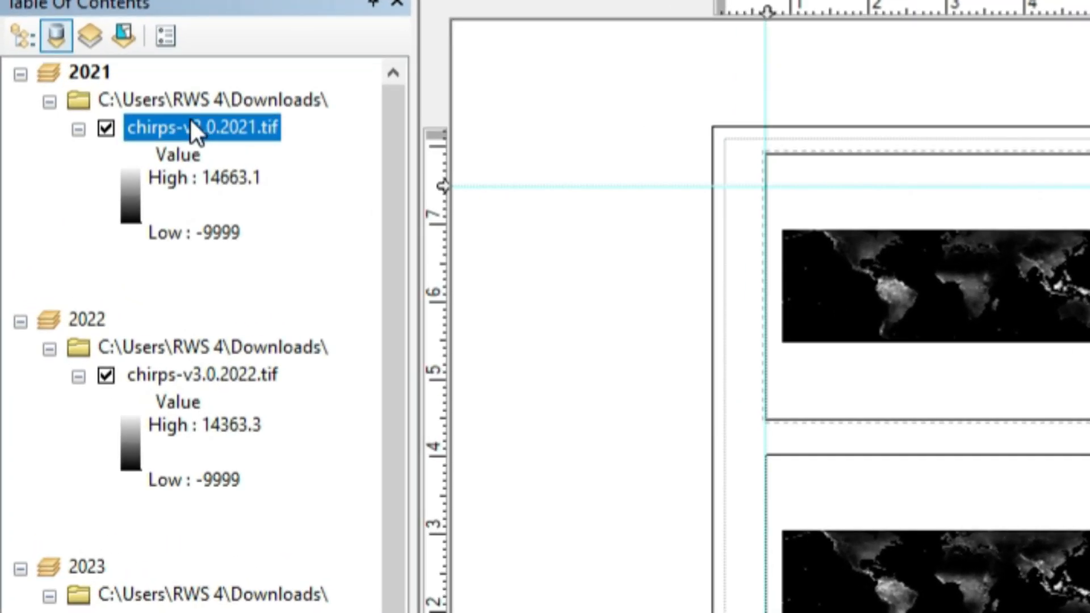
right_click(153, 126)
left_click(302, 565)
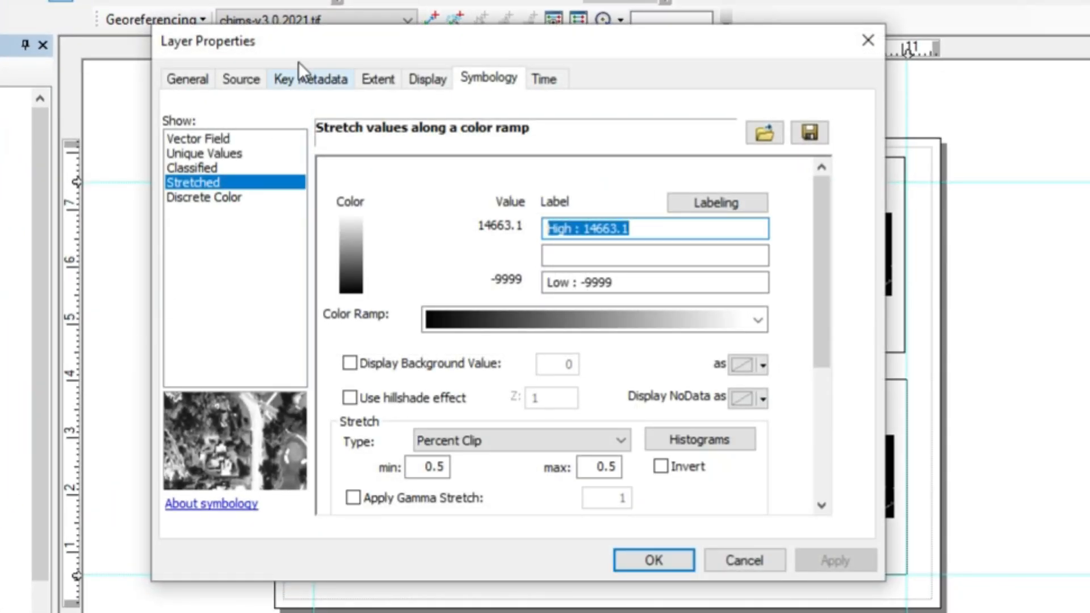
left_click_drag(318, 43, 322, 59)
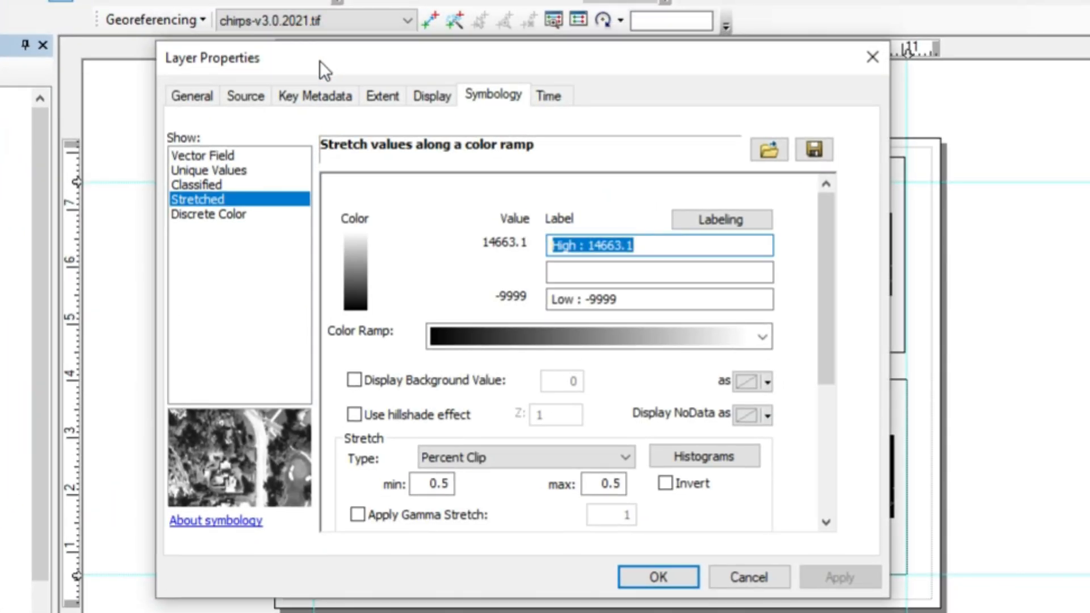
left_click(189, 183)
left_click(578, 398)
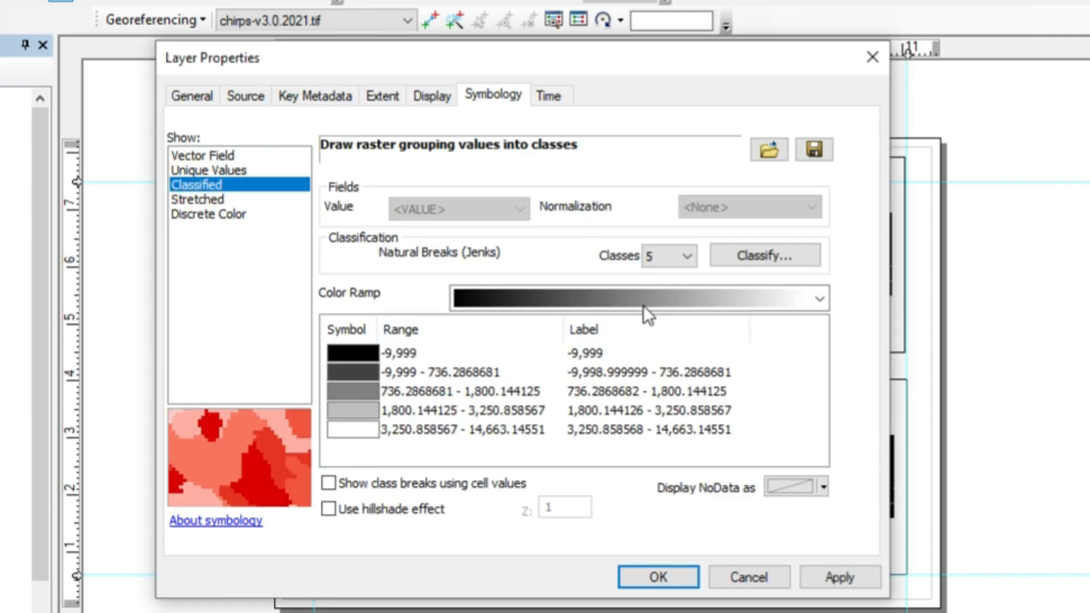
left_click(686, 257)
left_click(658, 277)
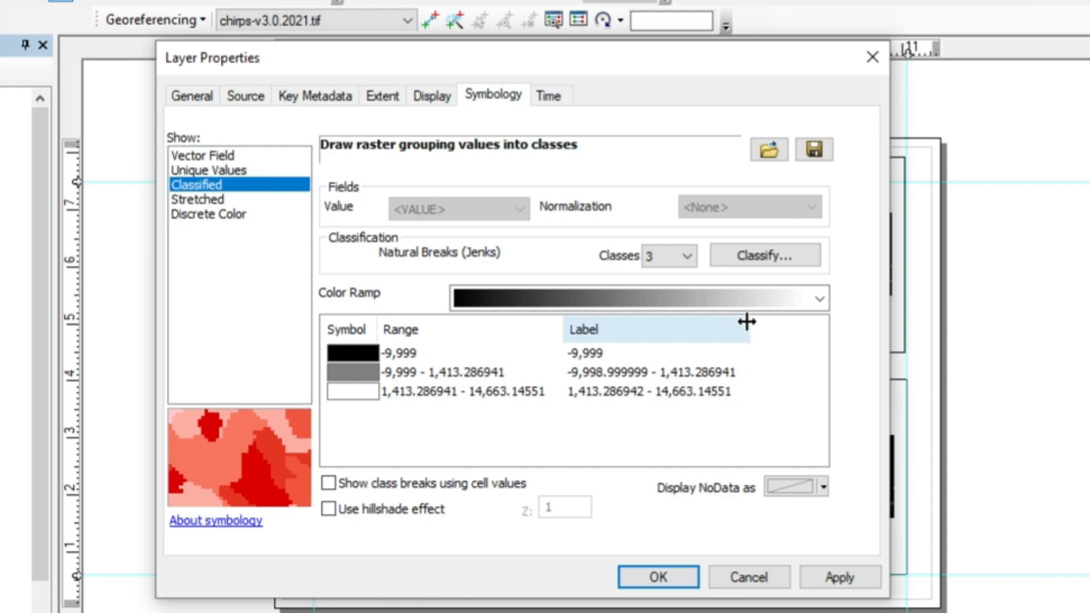
Step: Apply the red-yellow-green-blue color ramp to the three classes of the 2021 raster
left_click(819, 298)
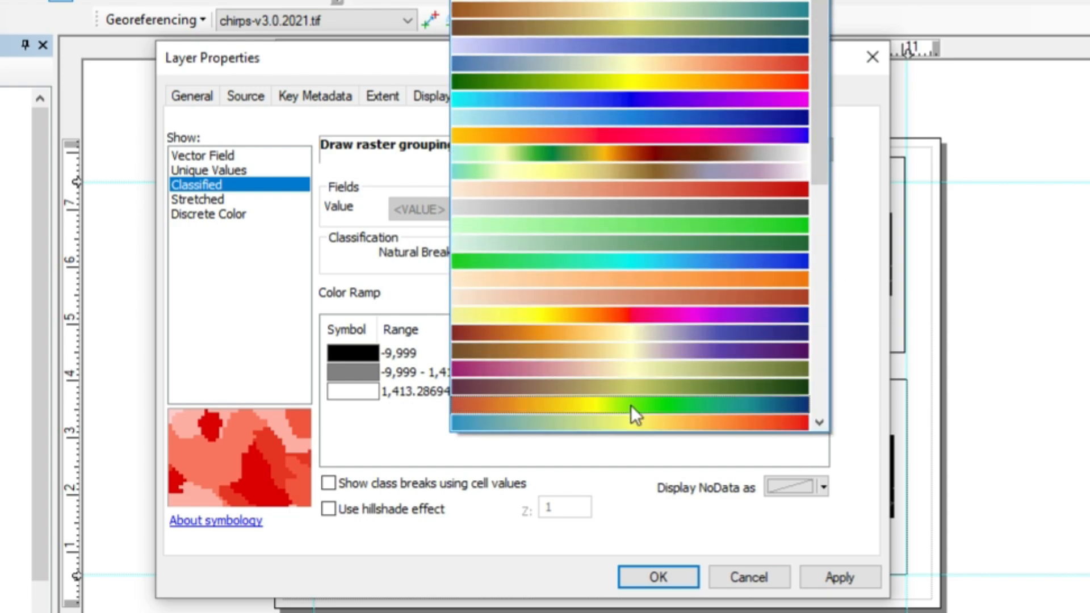
left_click(595, 406)
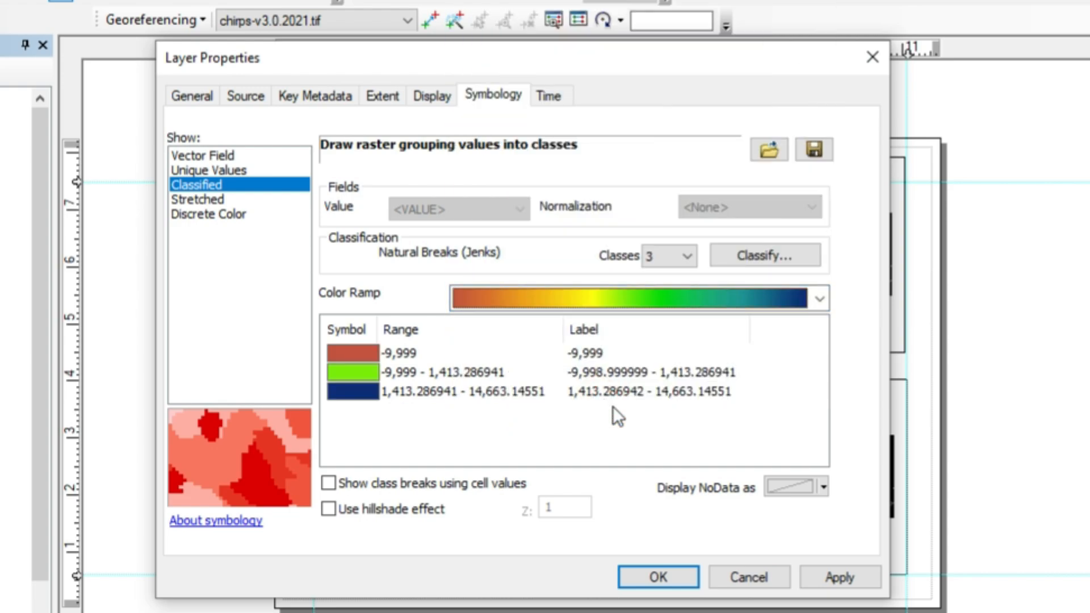
left_click(818, 573)
left_click(650, 576)
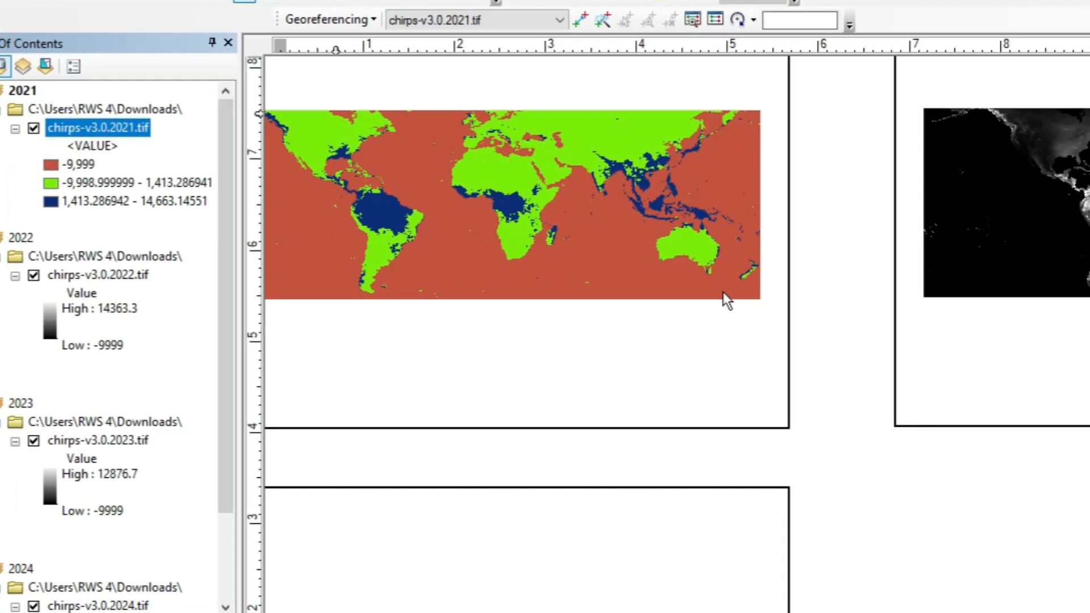
scroll(682, 292, "down", 3)
scroll(582, 264, "down", 1)
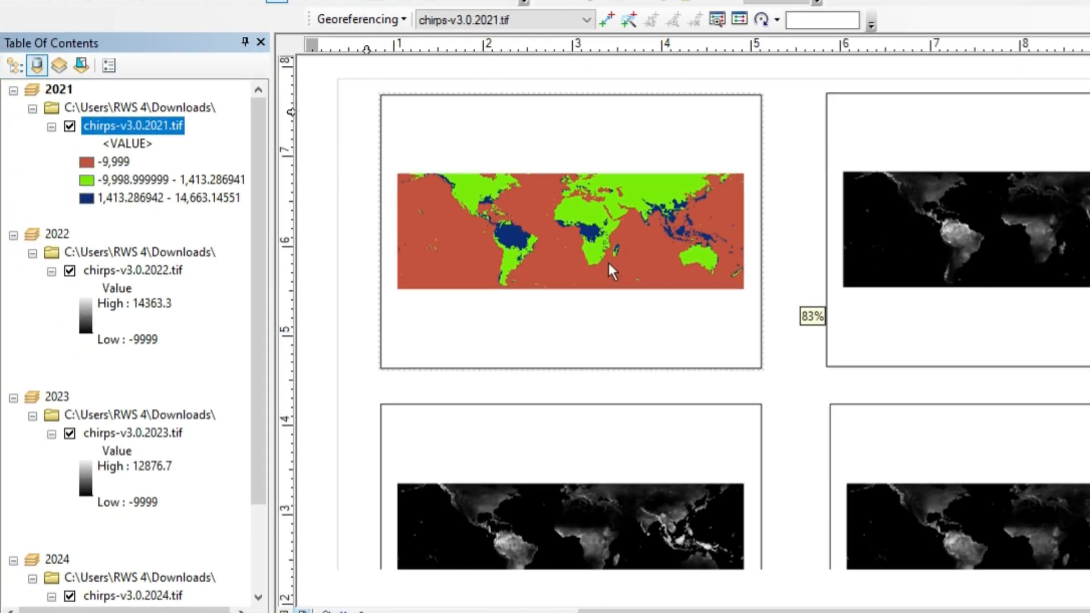
left_click(859, 226)
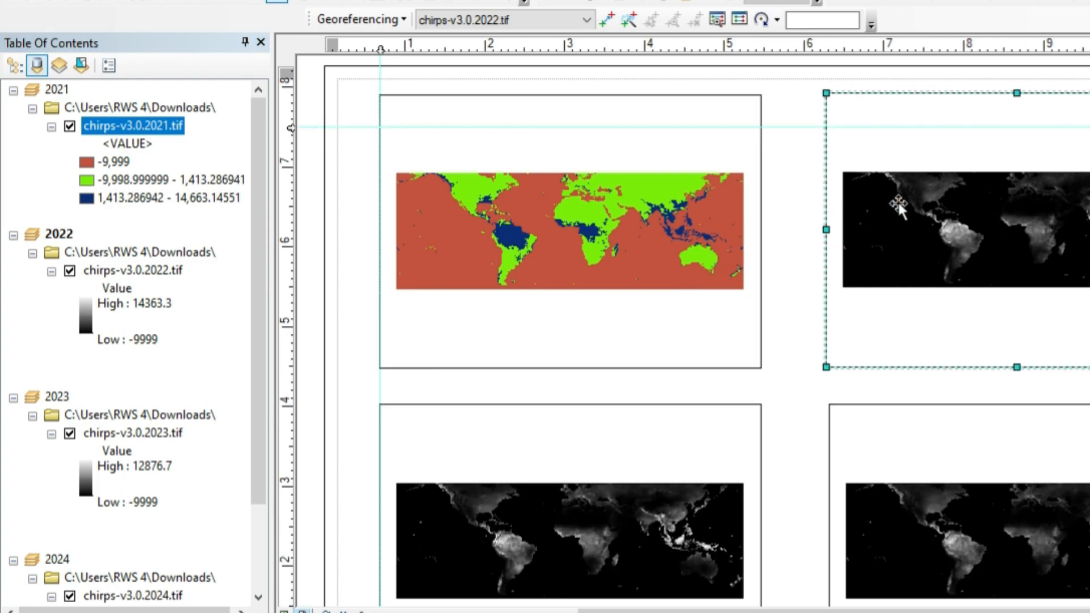
left_click(55, 232)
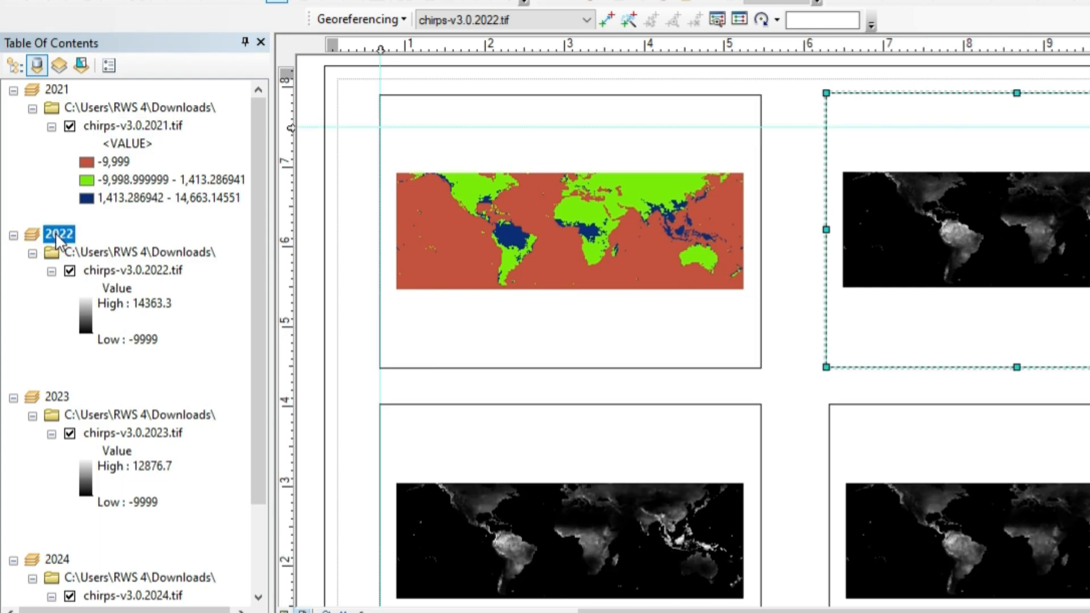
right_click(56, 233)
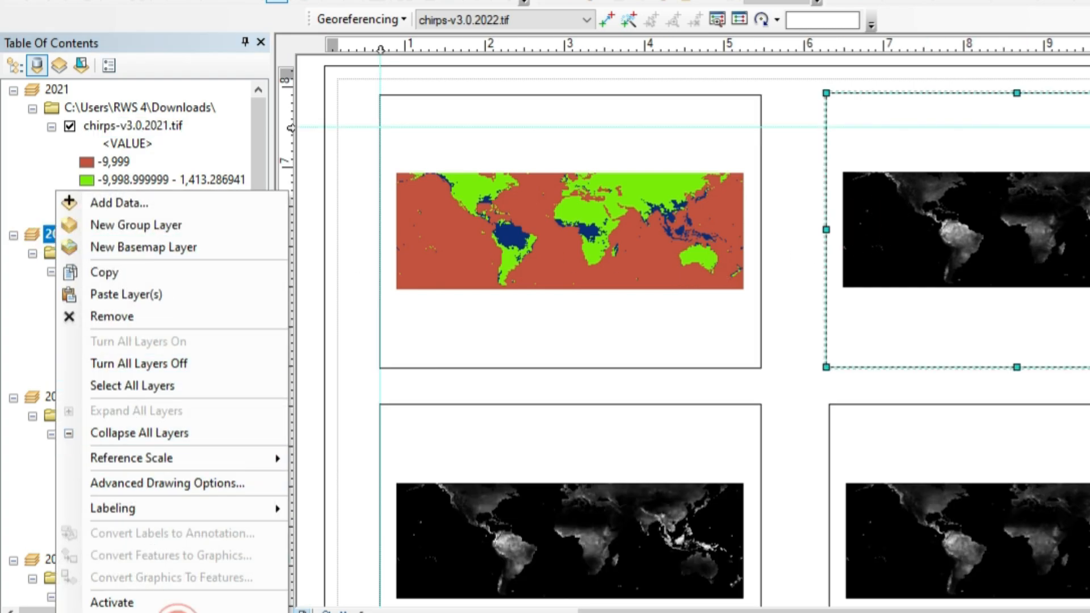
left_click(177, 612)
left_click(929, 0)
Step: Classify the chirps-v3.0.2022.tif raster into 3 classes and apply the same red-yellow-green-blue color ramp as for 2021
right_click(103, 270)
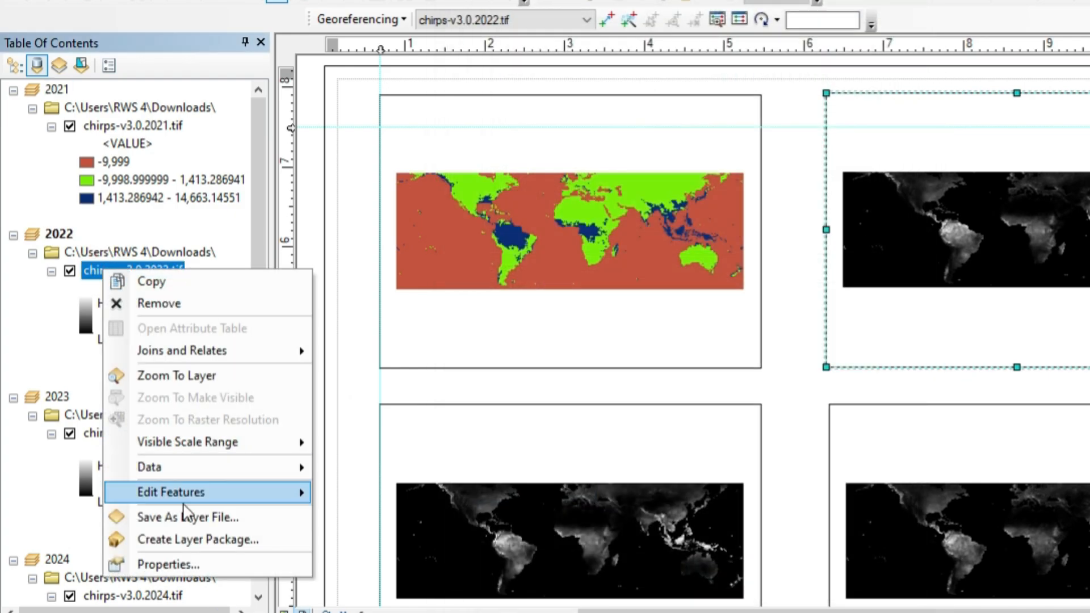
left_click(169, 565)
left_click(394, 152)
left_click(832, 215)
left_click(818, 240)
left_click(952, 254)
left_click(795, 361)
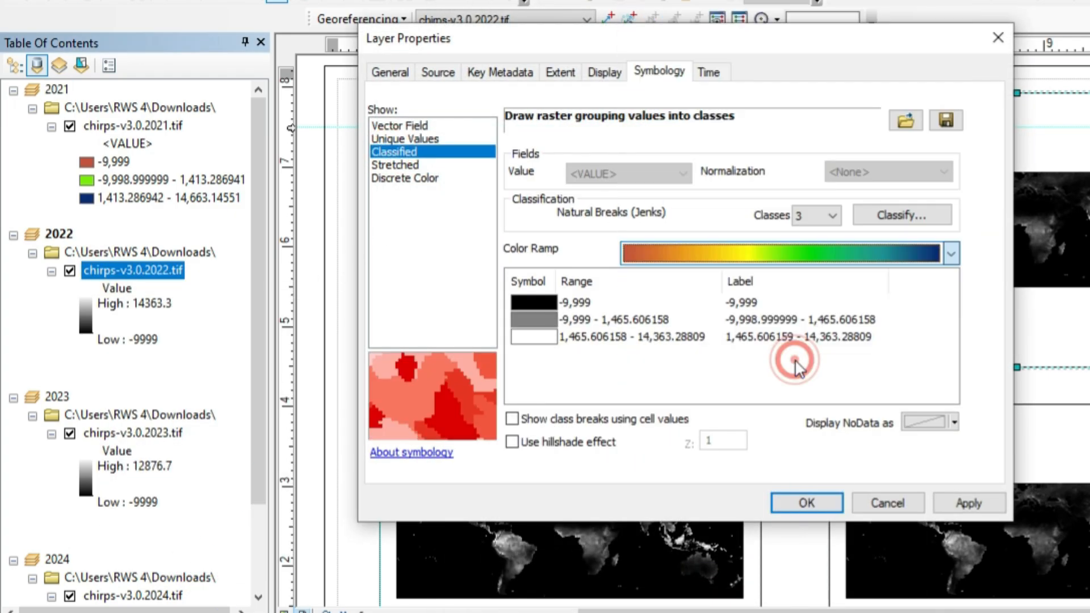
left_click(806, 503)
Step: Classify the chirps-v3.0.2023.tif raster into 3 classes with the red-yellow-green-blue color ramp
left_click(681, 431)
right_click(116, 415)
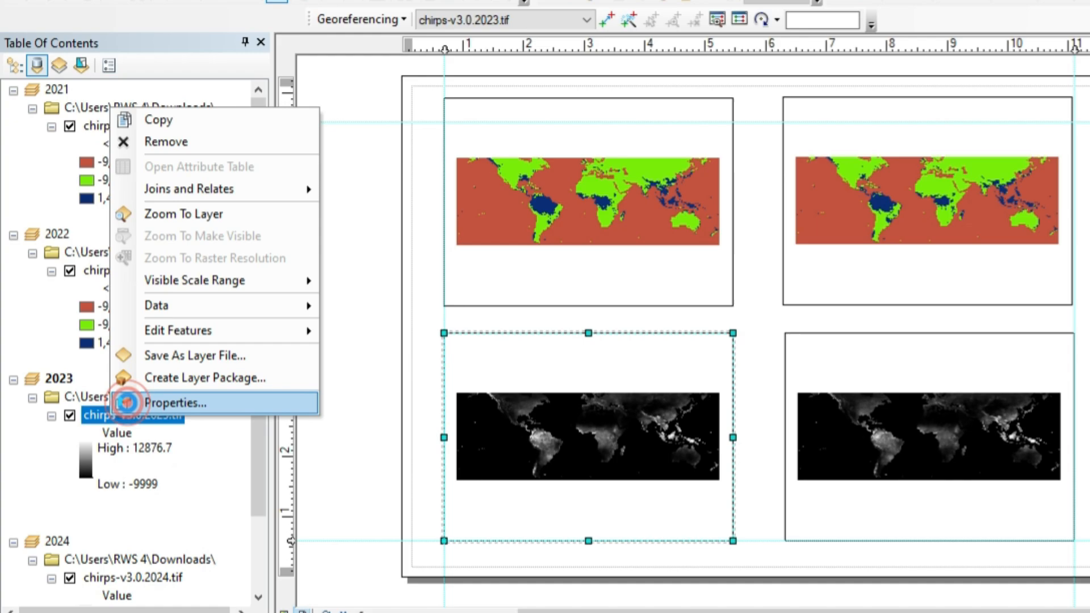
left_click(126, 402)
left_click(409, 151)
left_click(812, 216)
left_click(818, 240)
left_click(952, 254)
left_click(822, 360)
left_click(805, 501)
Step: Classify the chirps-v3.0.2024.tif raster into 3 classes with the red-yellow-green-blue color ramp
left_click(116, 563)
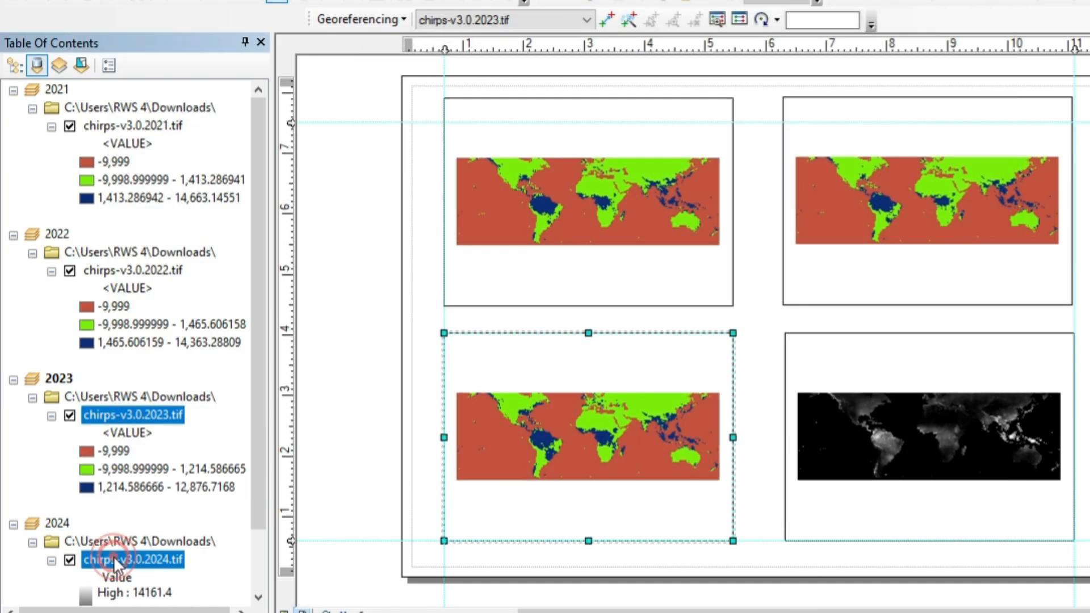
left_click(129, 544)
left_click(400, 151)
left_click(833, 216)
left_click(818, 241)
left_click(952, 253)
left_click(778, 362)
left_click(805, 502)
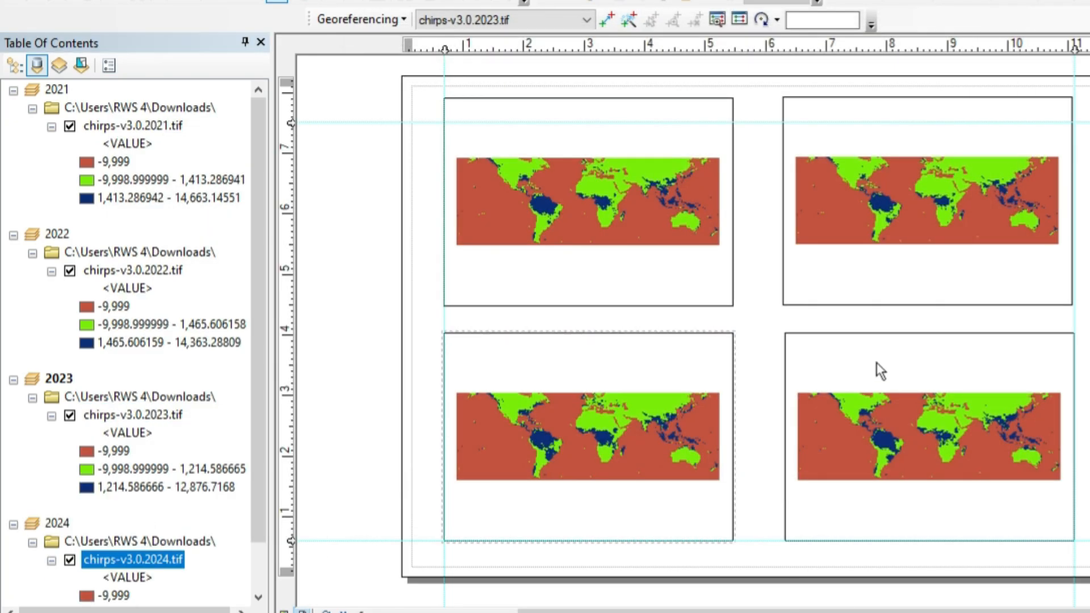
Step: Insert the text label 2021 on the layout and place it in the lower-left area of the 2021 data frame
scroll(624, 281, "down", 2)
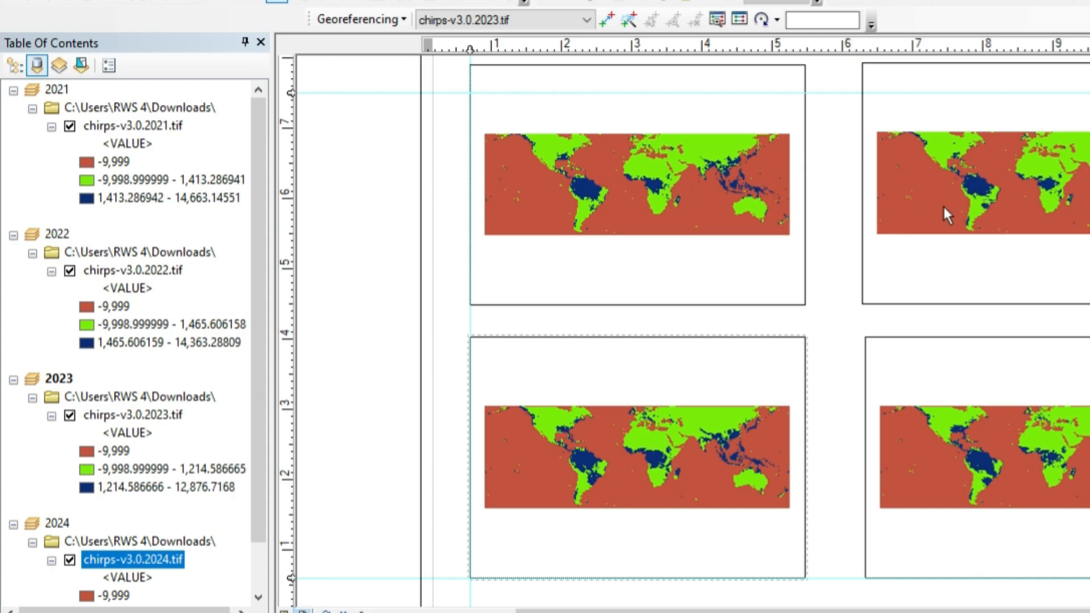
scroll(869, 441, "up", 2)
left_click_drag(869, 442, 795, 416)
left_click(912, 227)
left_click(359, 342)
left_click(213, 0)
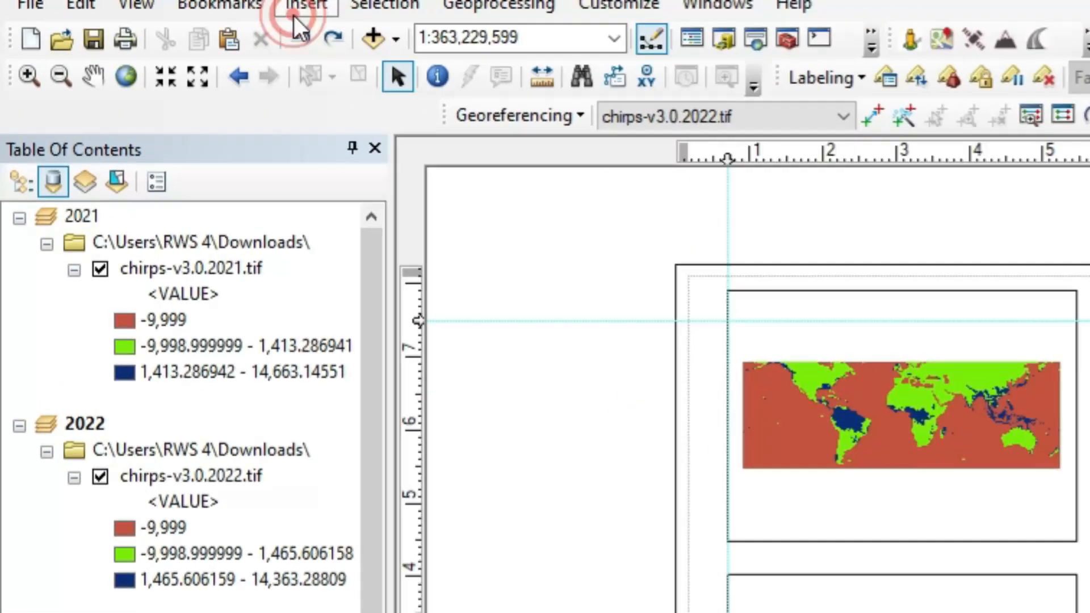
left_click(237, 9)
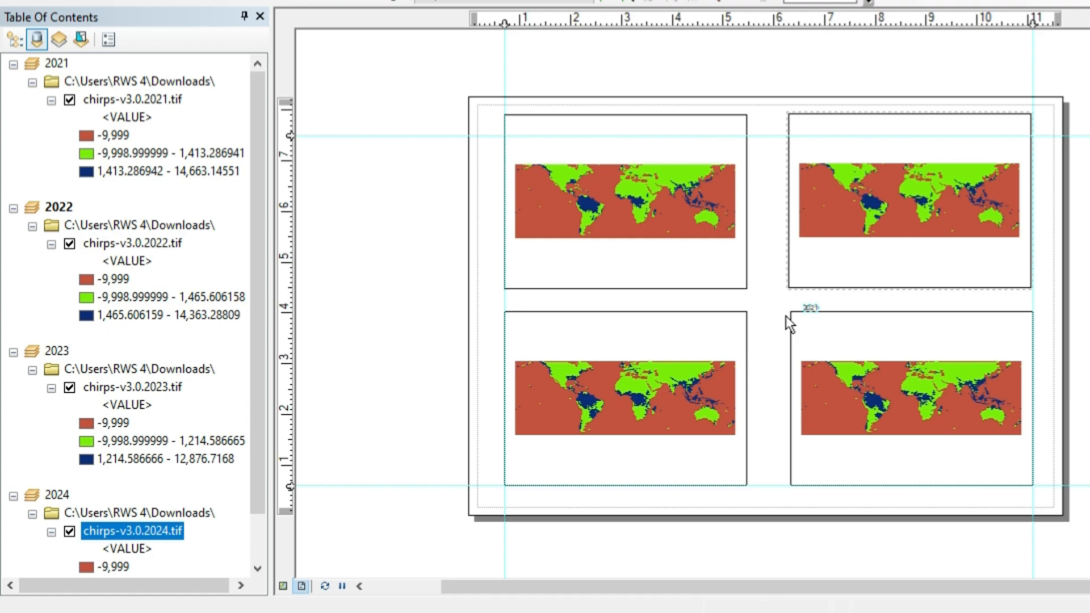
scroll(510, 271, "down", 2)
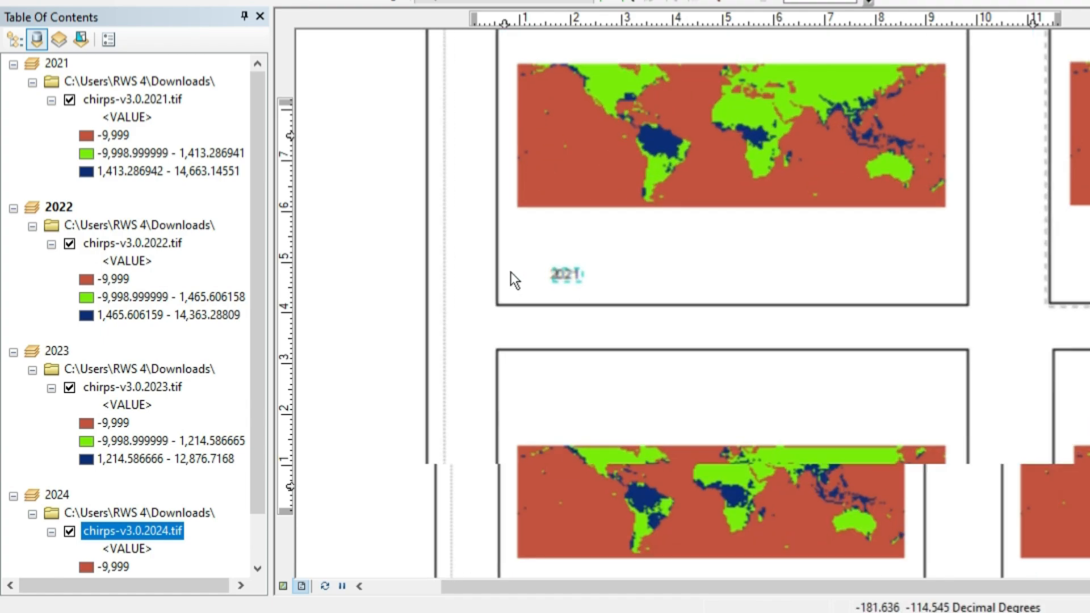
Step: Format the 2021 label as Arial size 16, bold and italic
double_click(611, 282)
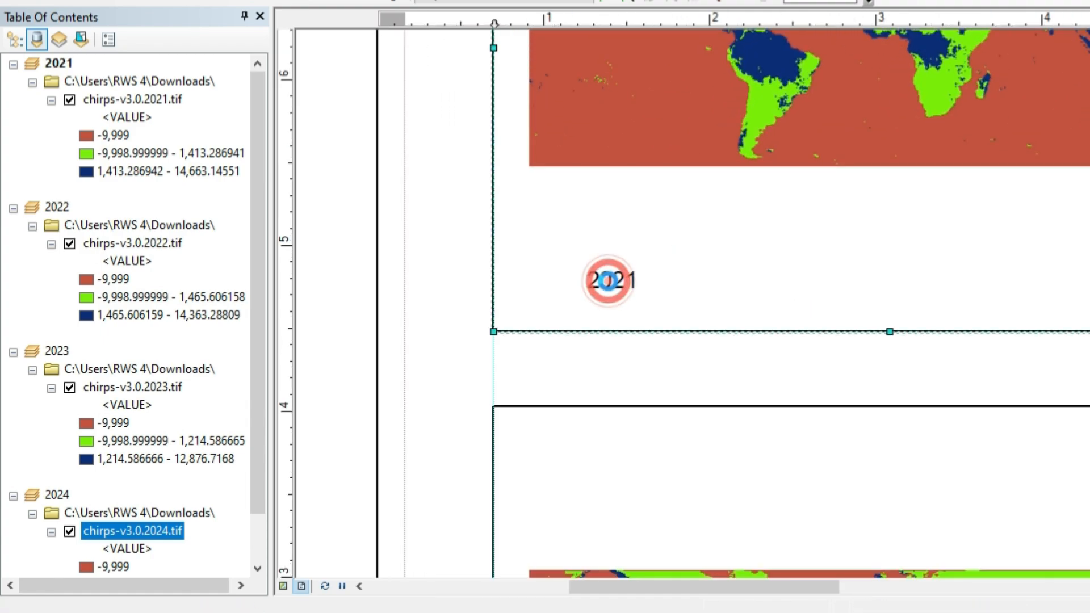
left_click(826, 380)
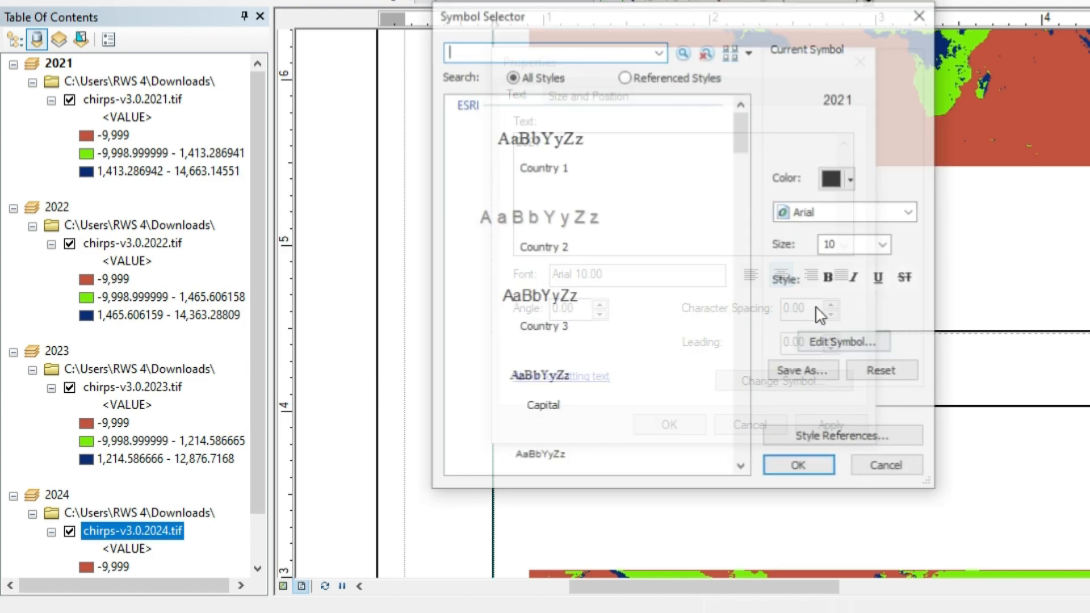
left_click(885, 245)
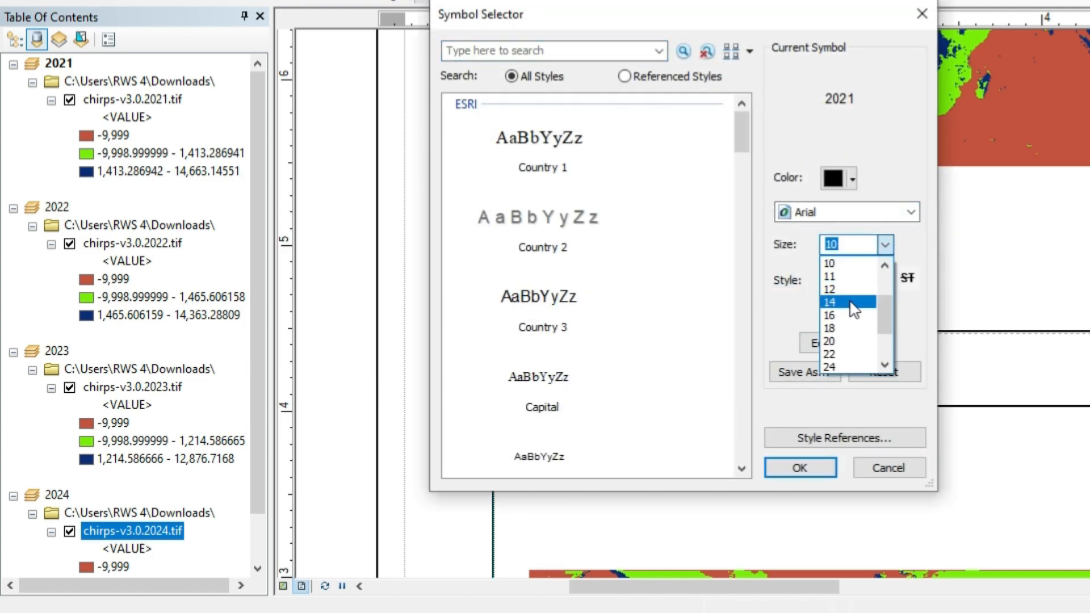
left_click(849, 315)
left_click(829, 278)
left_click(855, 278)
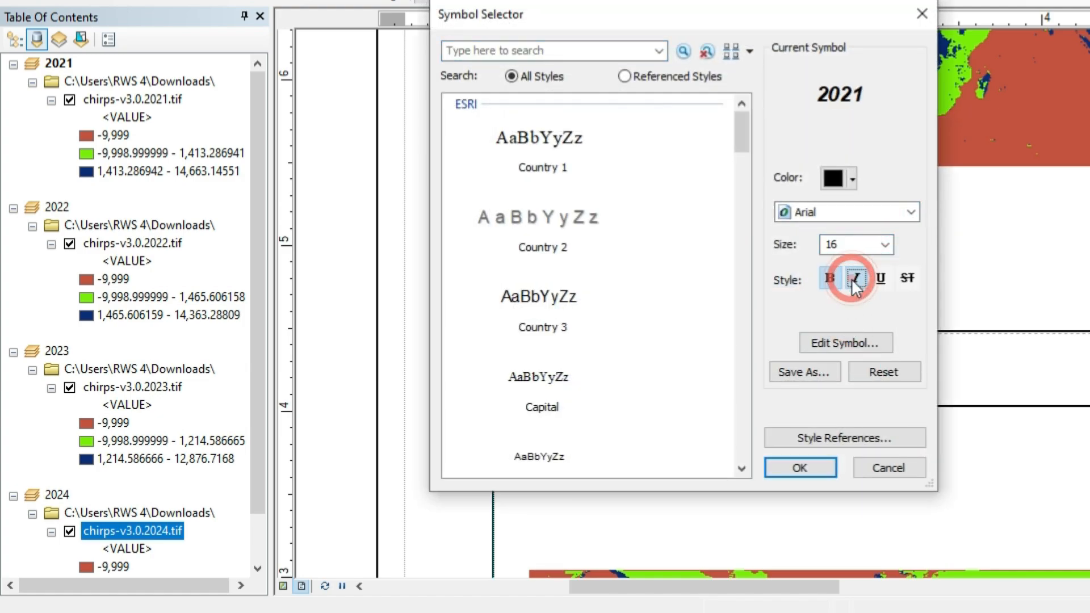
left_click(792, 471)
left_click(803, 418)
left_click(677, 424)
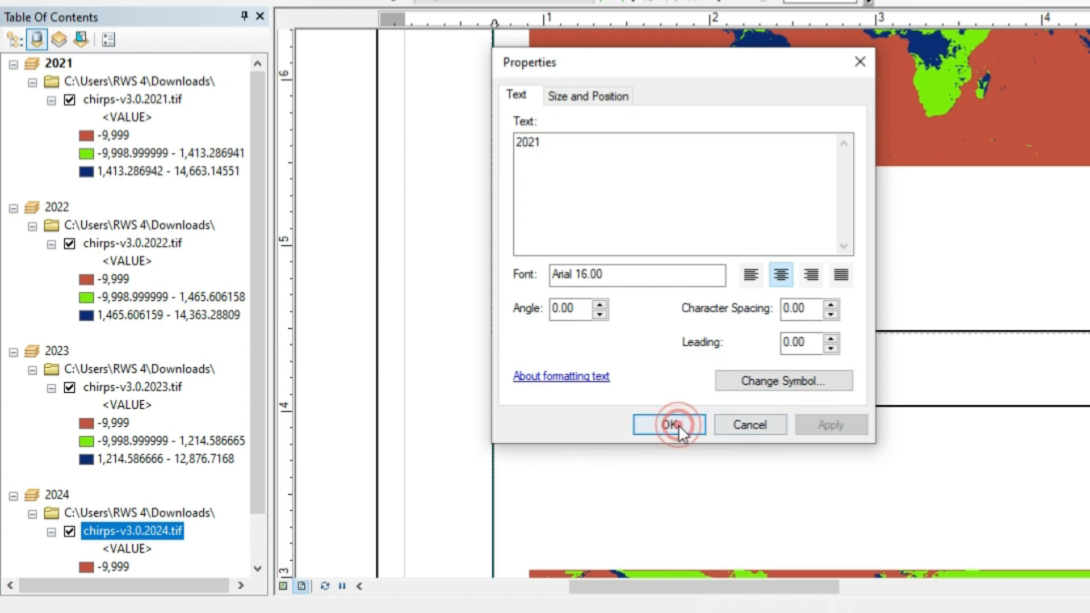
Step: Set horizontal guides along the gap between the 2021 and 2023 data frames and fit the frames' facing edges to them
scroll(633, 393, "down", 2)
left_click(280, 418)
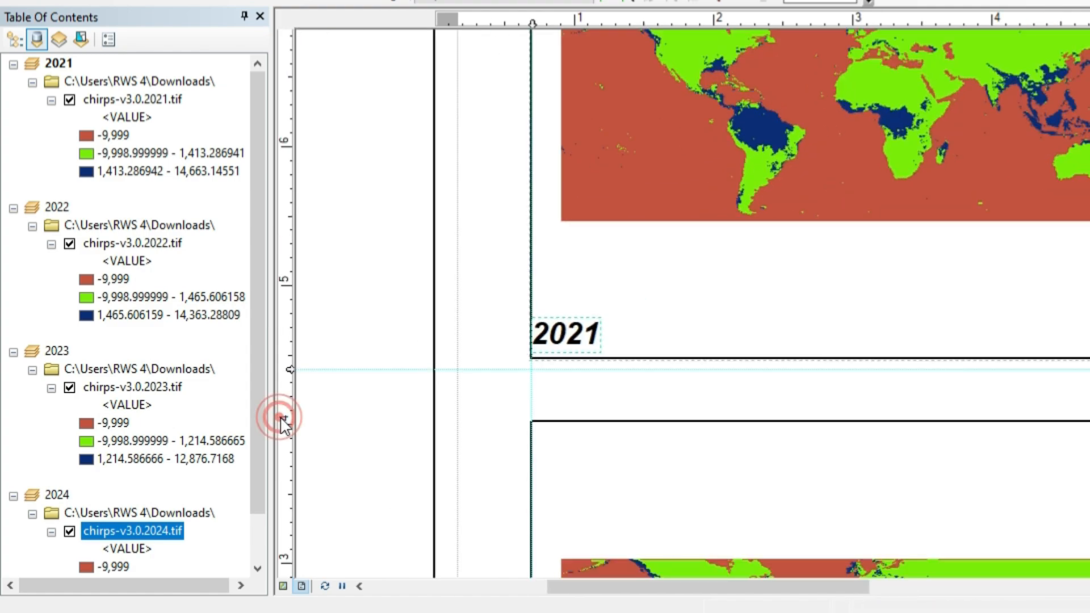
left_click_drag(285, 411, 282, 425)
left_click(861, 435)
left_click_drag(864, 422, 862, 427)
left_click(843, 355)
left_click_drag(288, 370, 289, 357)
left_click_drag(864, 359, 864, 356)
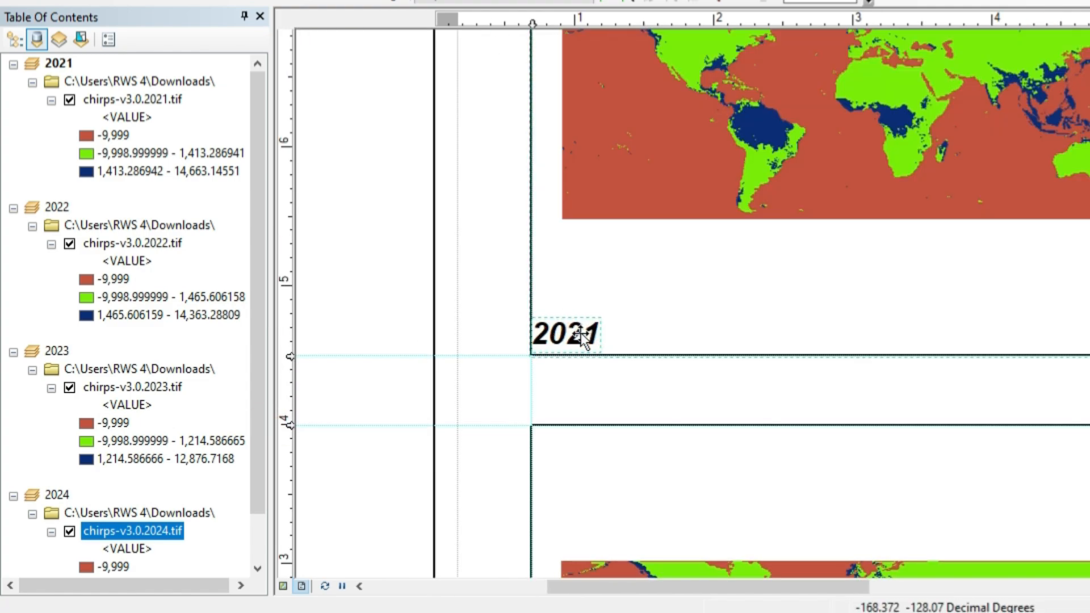
Step: Position the 2021 label slightly inside the lower-left corner of its data frame
left_click_drag(584, 336, 584, 342)
key("Up")
key("Up")
key("Right")
key("Right")
Step: Duplicate the 2021 label and place the copy at the lower-left corner of the 2022 data frame
key("ctrl+c")
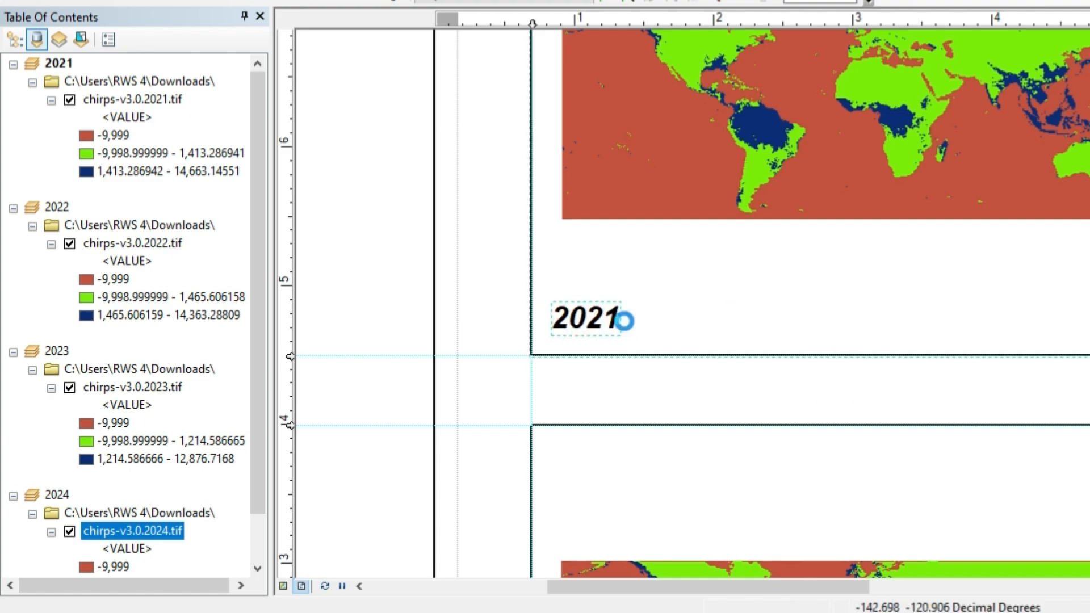
scroll(636, 321, "down", 5)
left_click(874, 311)
key("ctrl+v")
left_click_drag(631, 330, 855, 326)
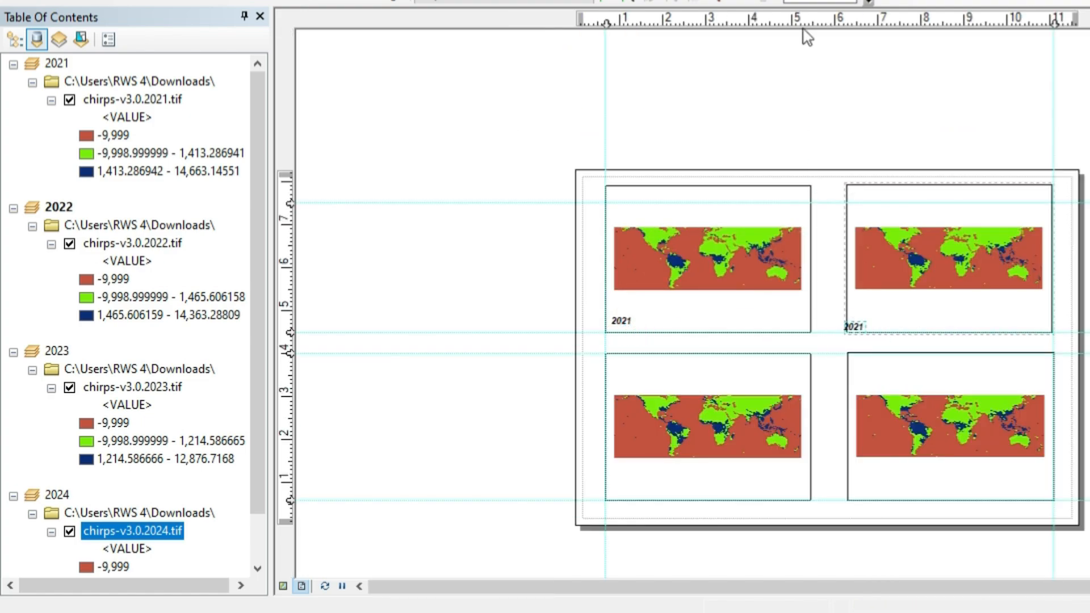
Step: Add vertical guides along the facing inner edges of the left and right data frames
left_click_drag(801, 23, 813, 24)
left_click_drag(844, 24, 848, 24)
scroll(869, 323, "up", 4)
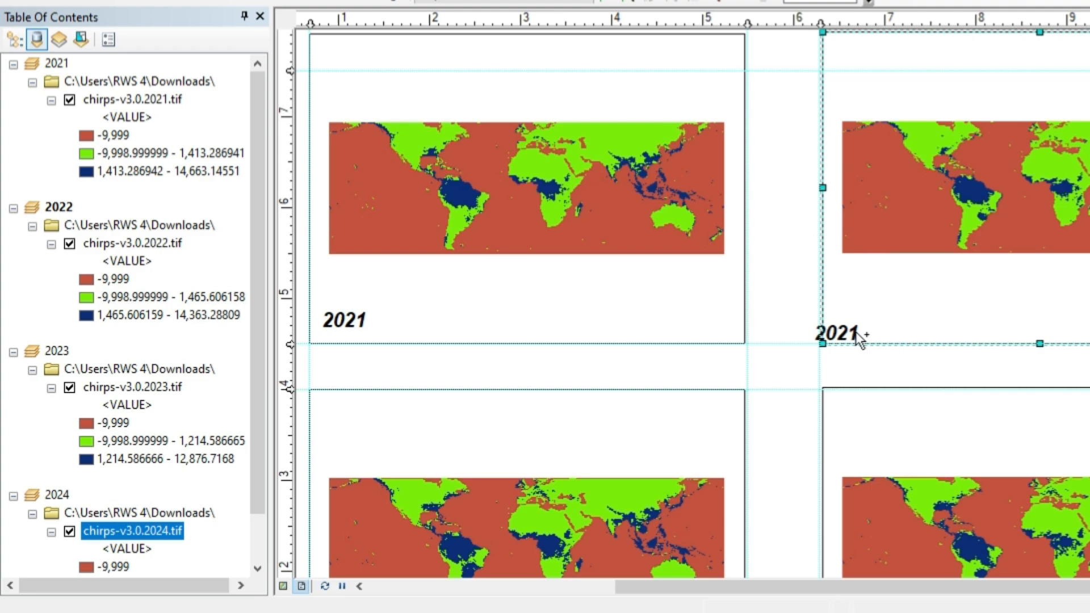
Step: Place copies of the 2021 label at the lower-left corners of the 2023 and 2024 data frames
scroll(857, 323, "down", 5)
left_click(630, 319)
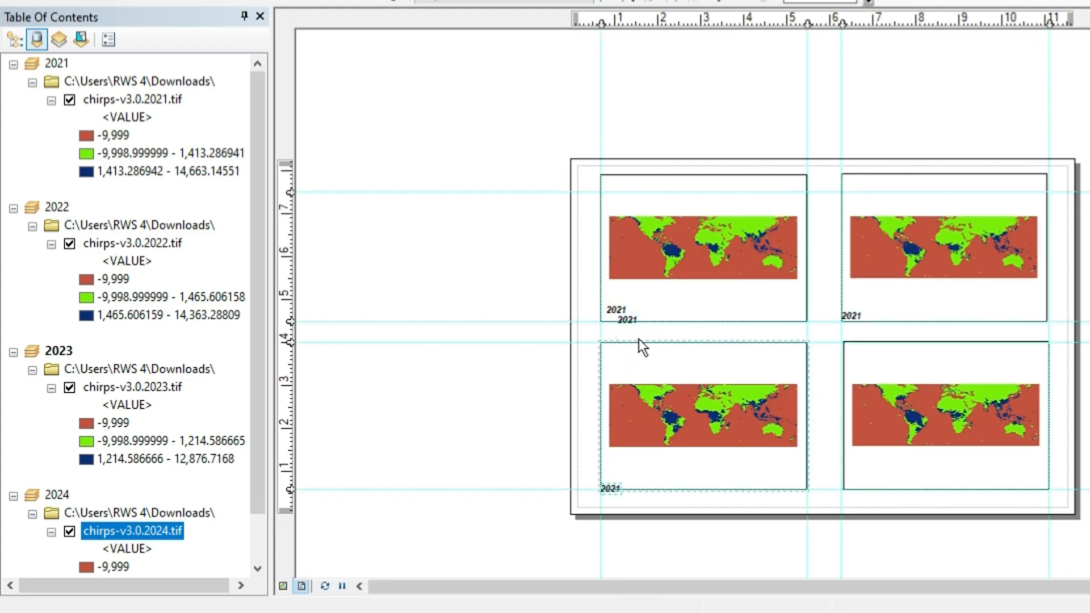
double_click(632, 322)
left_click(766, 424)
left_click(854, 483)
Step: Change the text of the label in the 2022 data frame to 2022
scroll(869, 318, "up", 4)
double_click(841, 319)
left_click(557, 161)
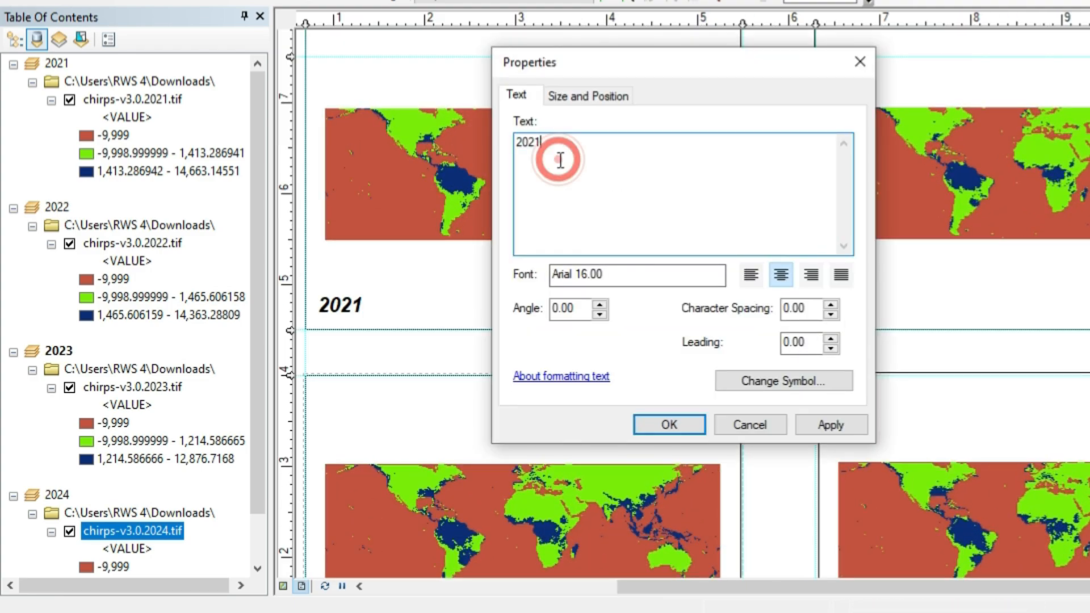
key("BackSpace")
type("2")
left_click(653, 424)
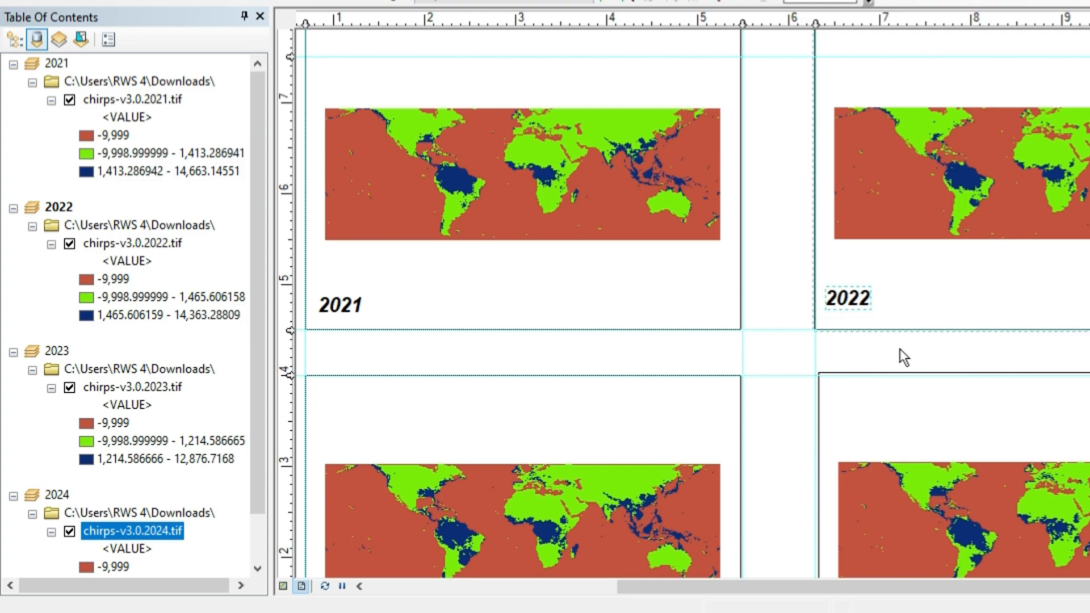
Step: Nudge the 2022 label down and left, closer to the lower-left corner of its data frame
scroll(782, 341, "down", 4)
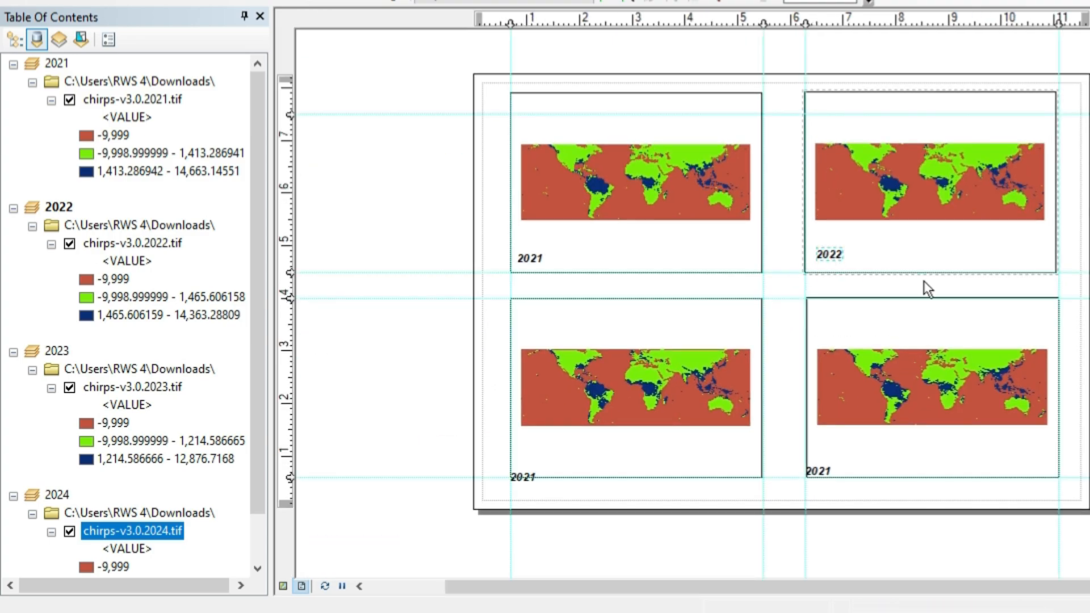
key("Down")
key("Down")
key("Up")
key("Left")
key("Left")
key("Left")
Step: Shift the label copies in the two lower data frames slightly inside their lower-left corners and change their texts to 2023 and 2024
double_click(516, 480)
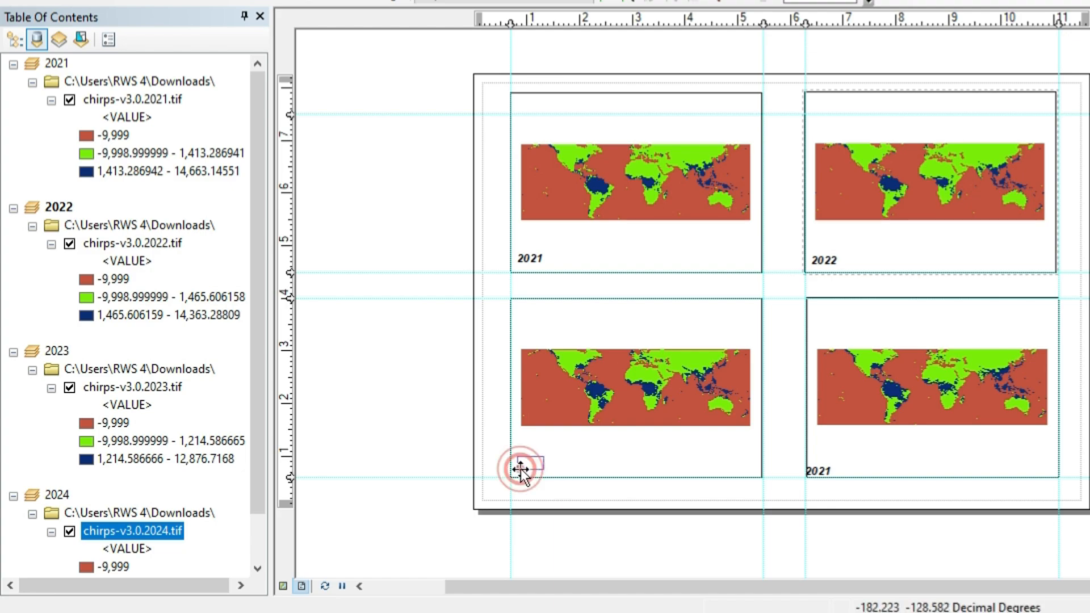
left_click(684, 425)
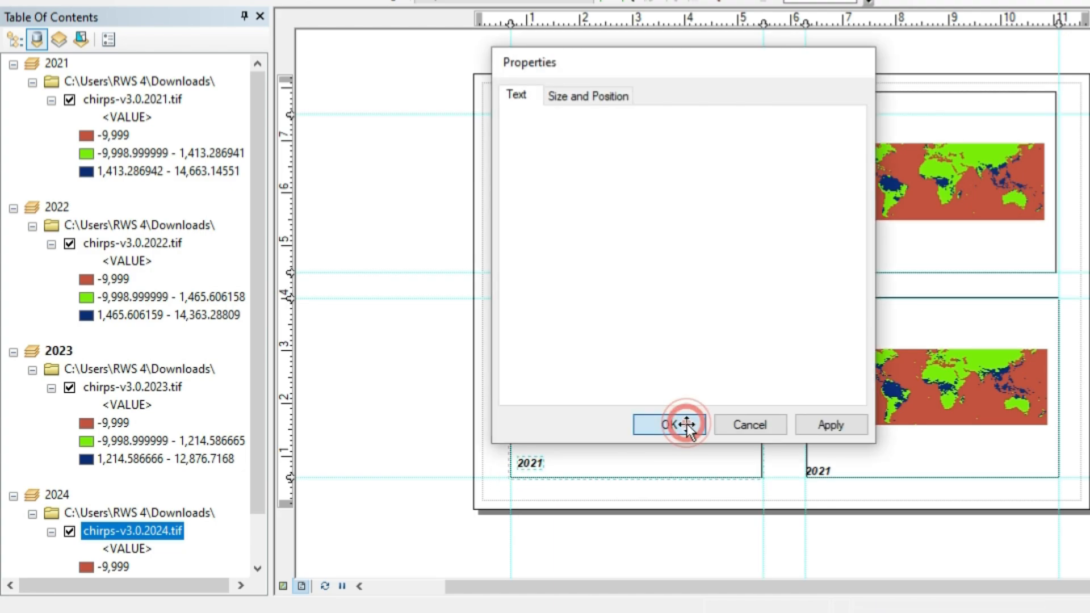
left_click(817, 468)
double_click(819, 469)
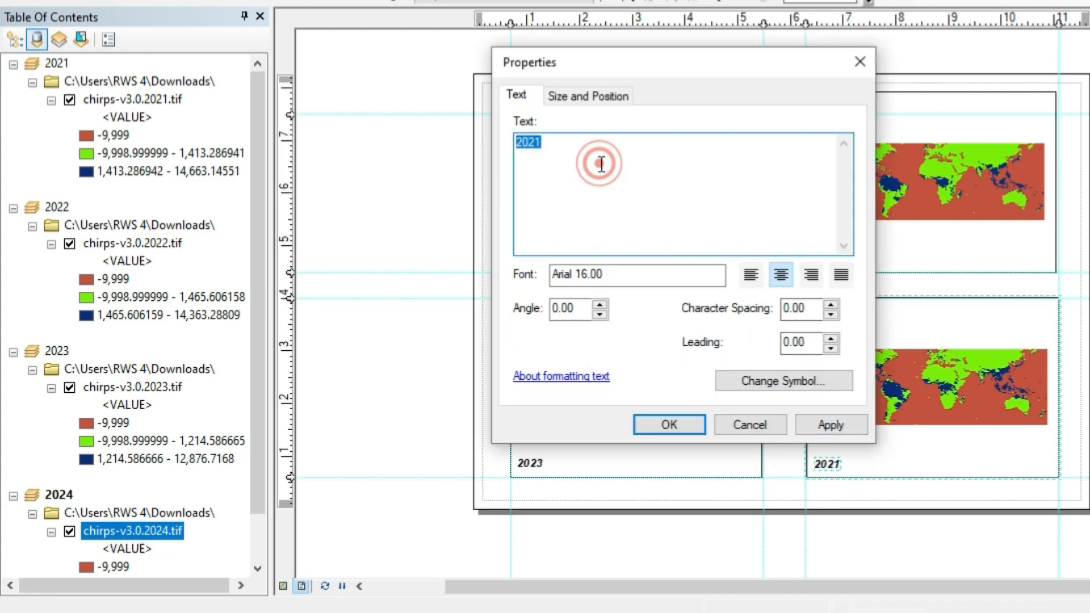
type("2024")
left_click(653, 423)
Step: Lower the upper edges of the 2021 and 2022 data frames to the upper horizontal guide
left_click(641, 136)
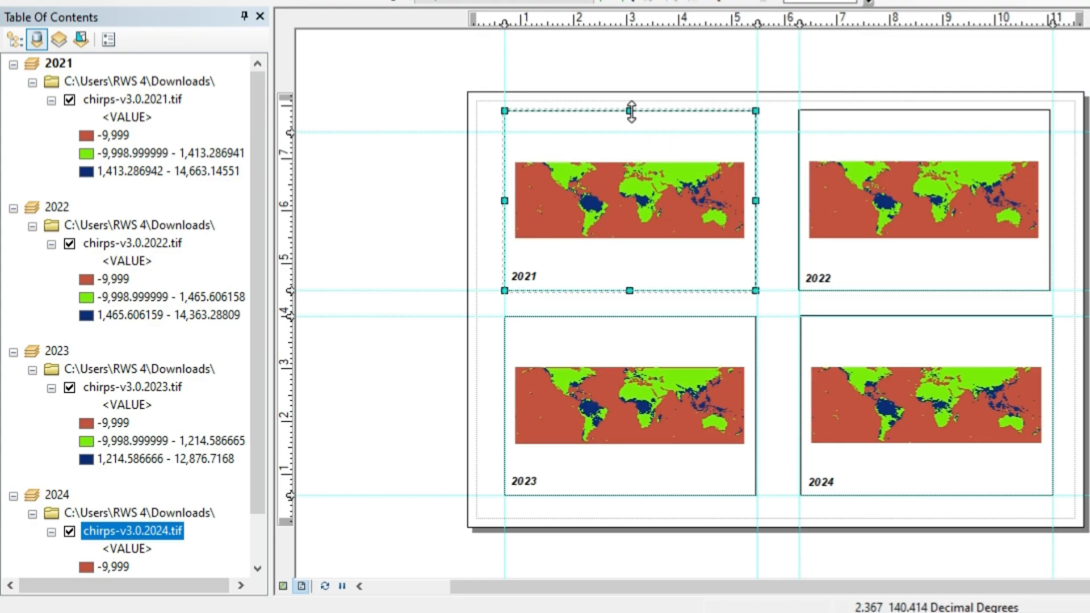
left_click_drag(631, 111, 631, 133)
left_click(916, 132)
left_click_drag(924, 110, 924, 132)
left_click(560, 40)
Step: Insert an ESRI North 4 north arrow and place it in the upper-right corner of the 2022 data frame
left_click(273, 47)
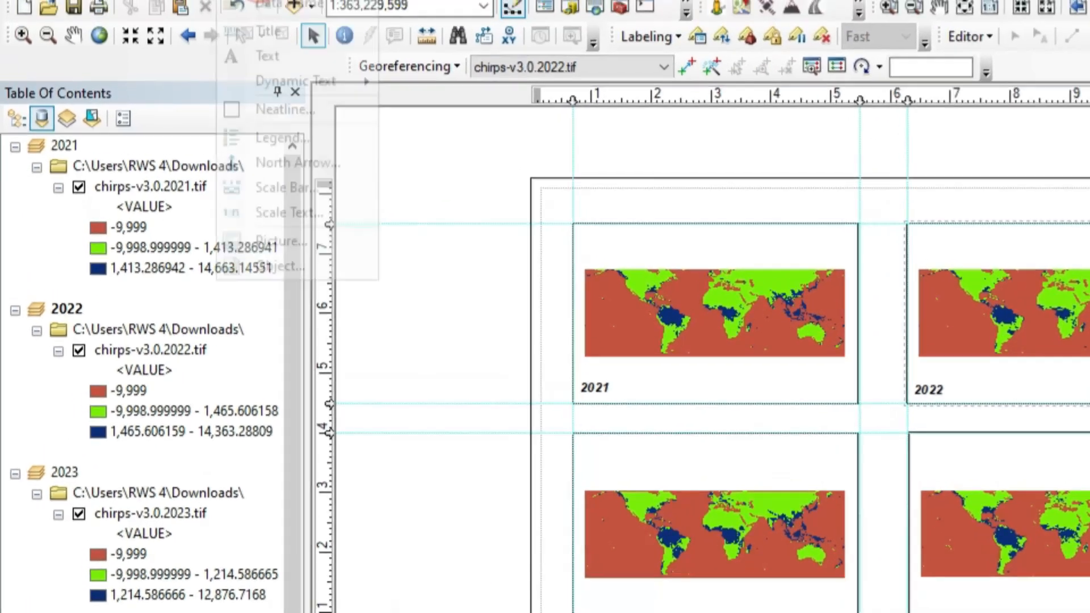
left_click(349, 246)
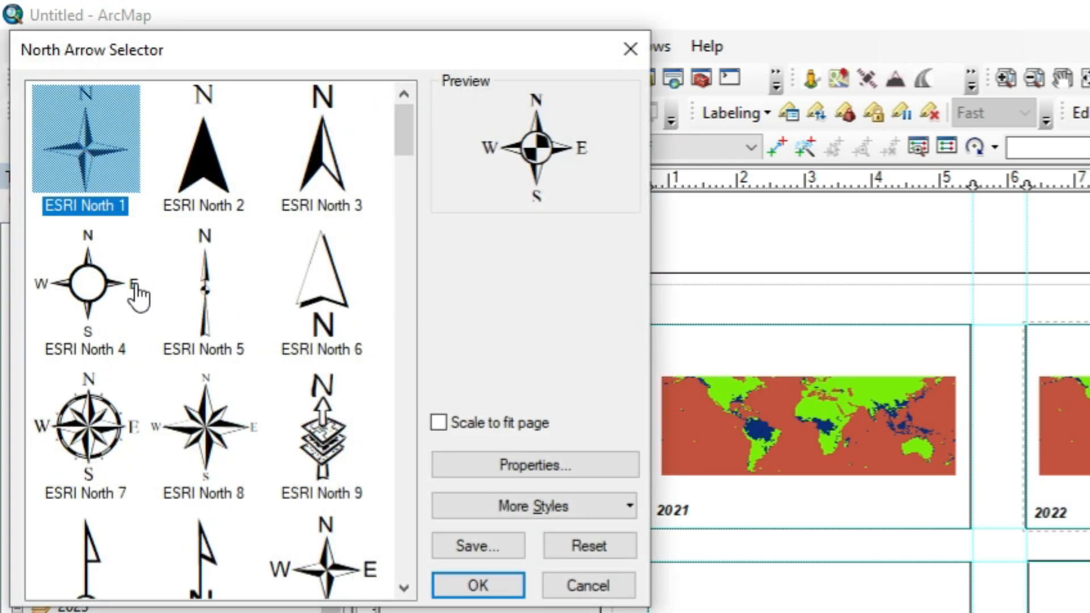
left_click(138, 296)
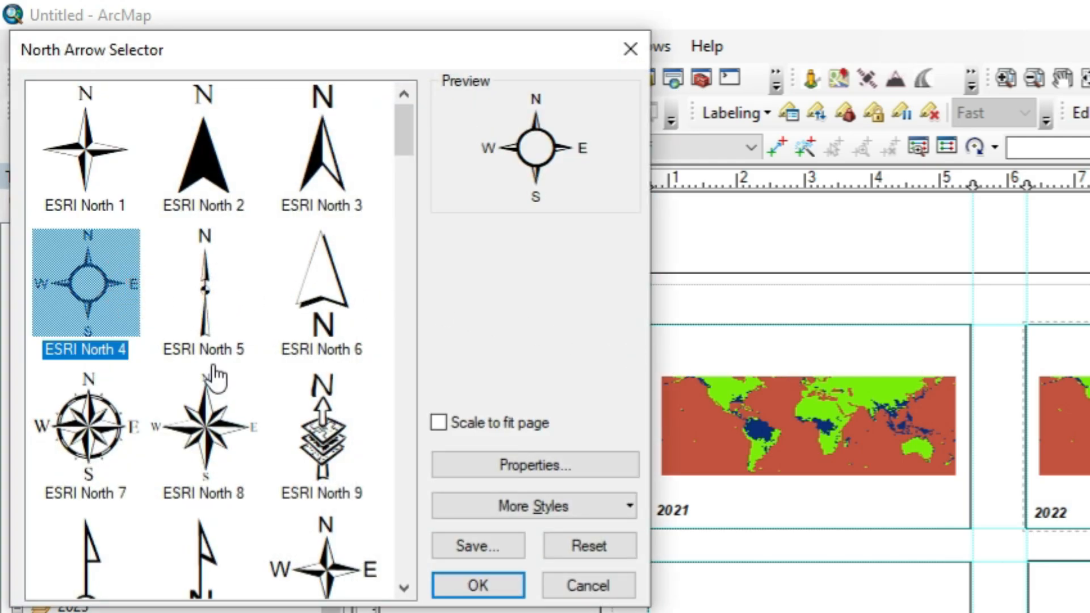
left_click(448, 585)
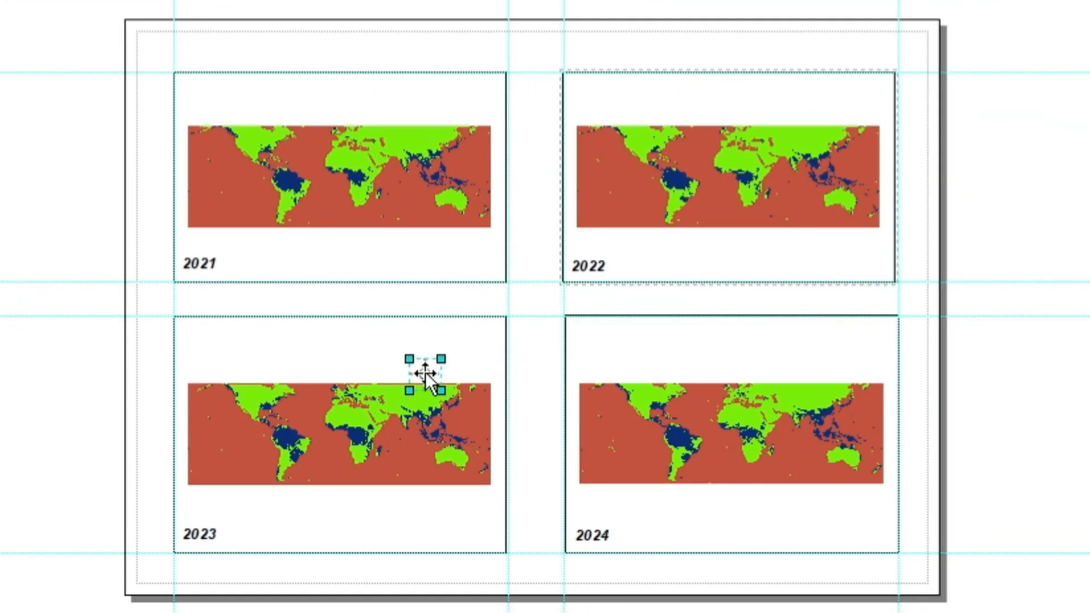
left_click_drag(427, 379, 879, 82)
Step: Duplicate the north arrow and place the copy in the upper-right corner of the 2021 data frame
key("ctrl+c")
left_click(828, 90)
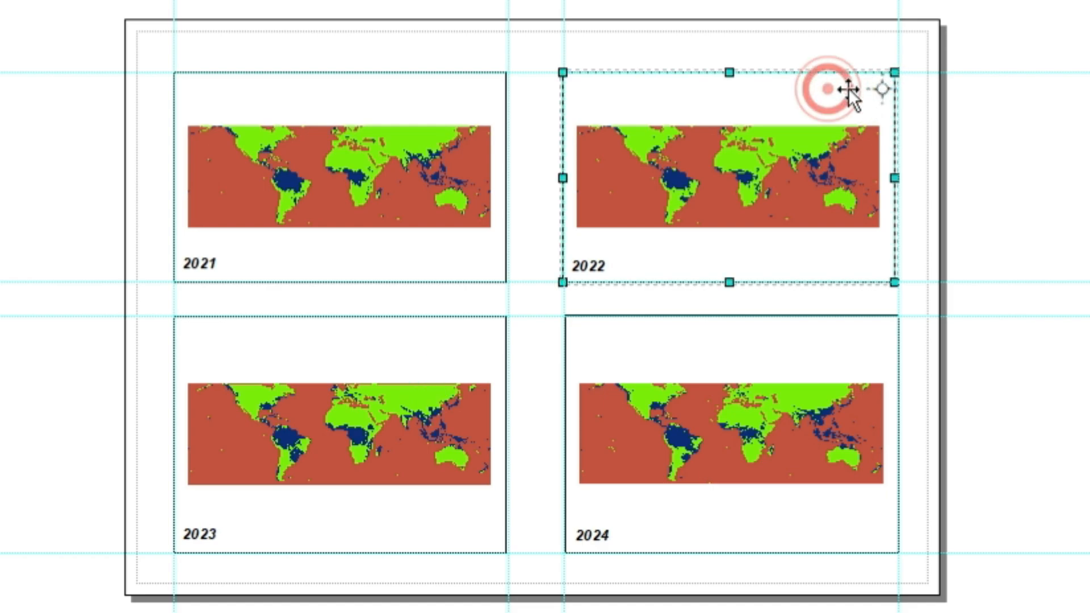
key("ctrl+v")
left_click(444, 347)
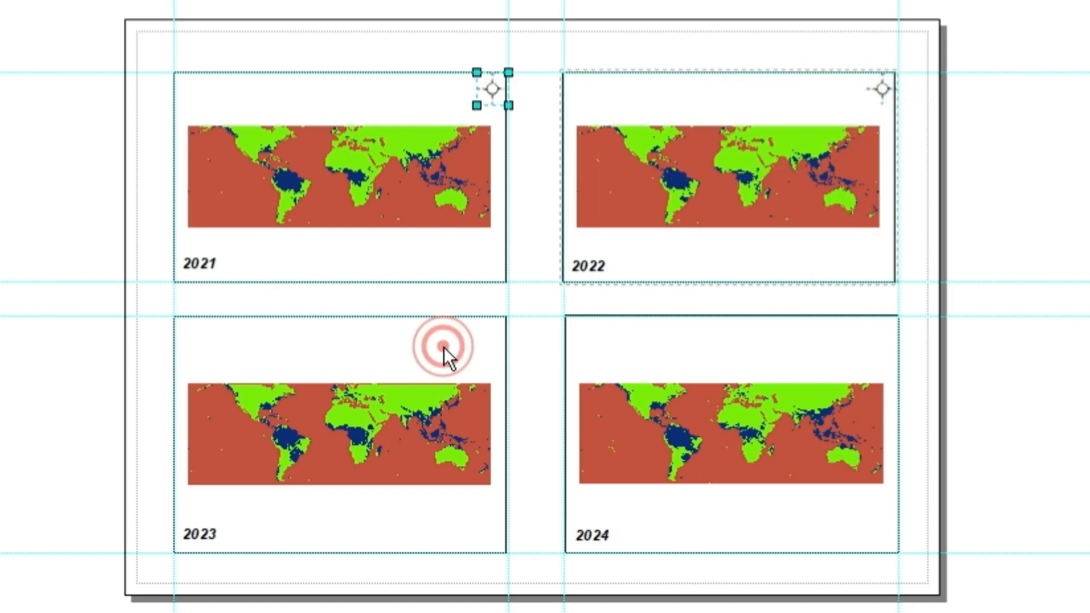
Step: Place further copies of the north arrow in the upper-right corners of the 2023 and 2024 data frames
key("ctrl+c")
key("ctrl+v")
key("Delete")
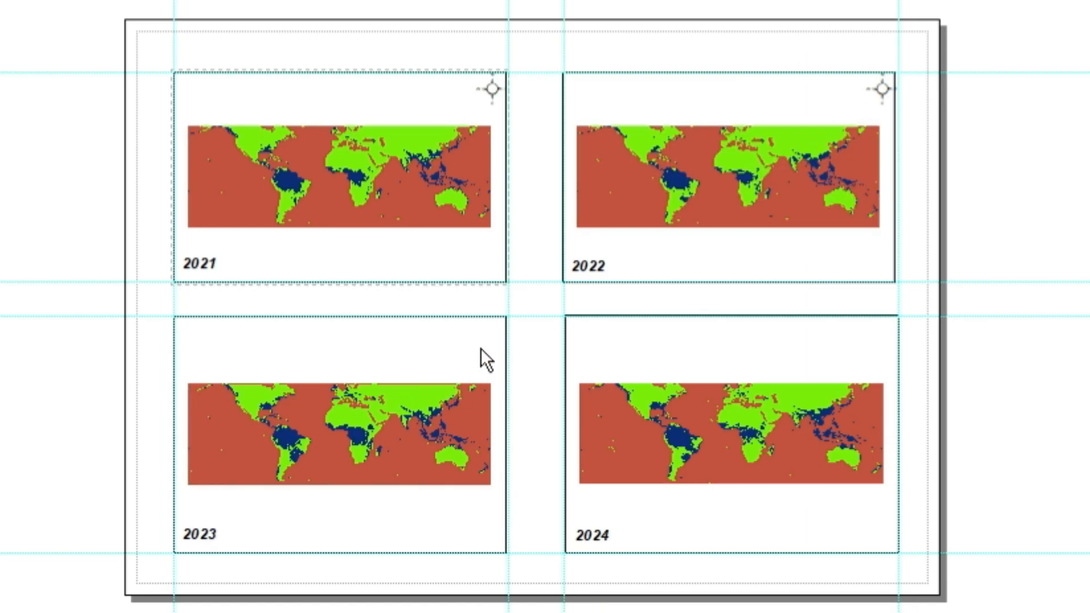
key("ctrl+v")
left_click_drag(501, 105, 885, 337)
key("ctrl+v")
left_click(536, 239)
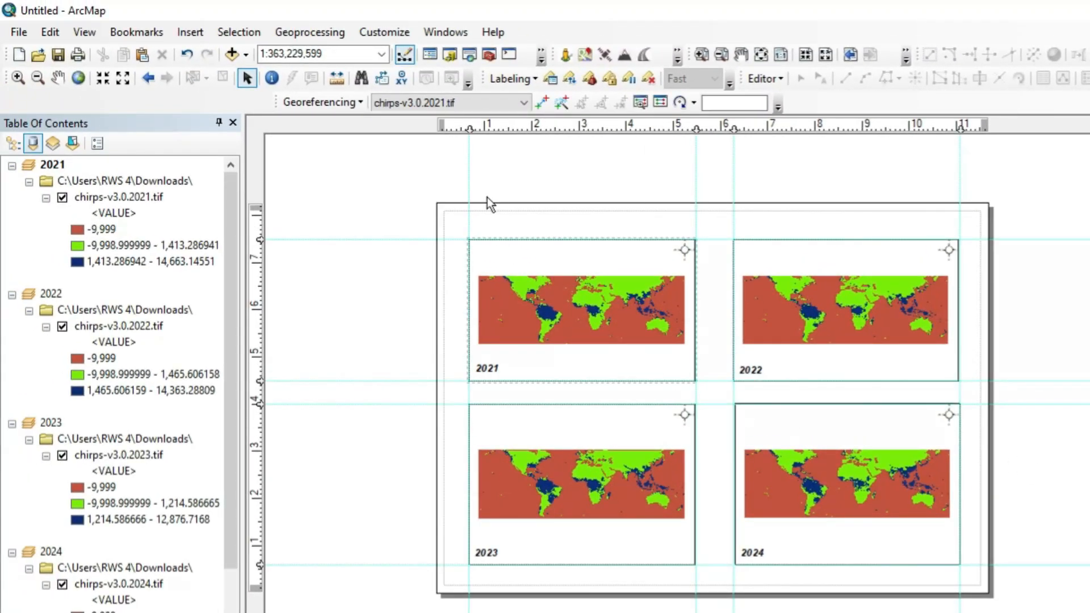
Step: Insert the map title "Annual Rainfall map 2021 to 2024" and centre it above the data frames inside the page margin
left_click(189, 31)
left_click(204, 74)
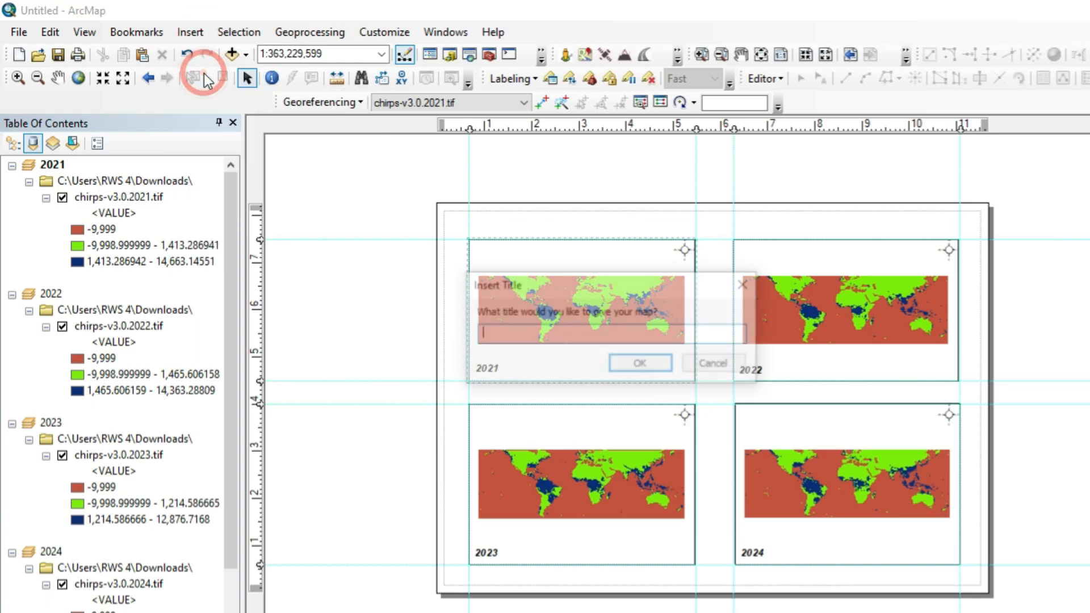
left_click_drag(529, 278, 556, 278)
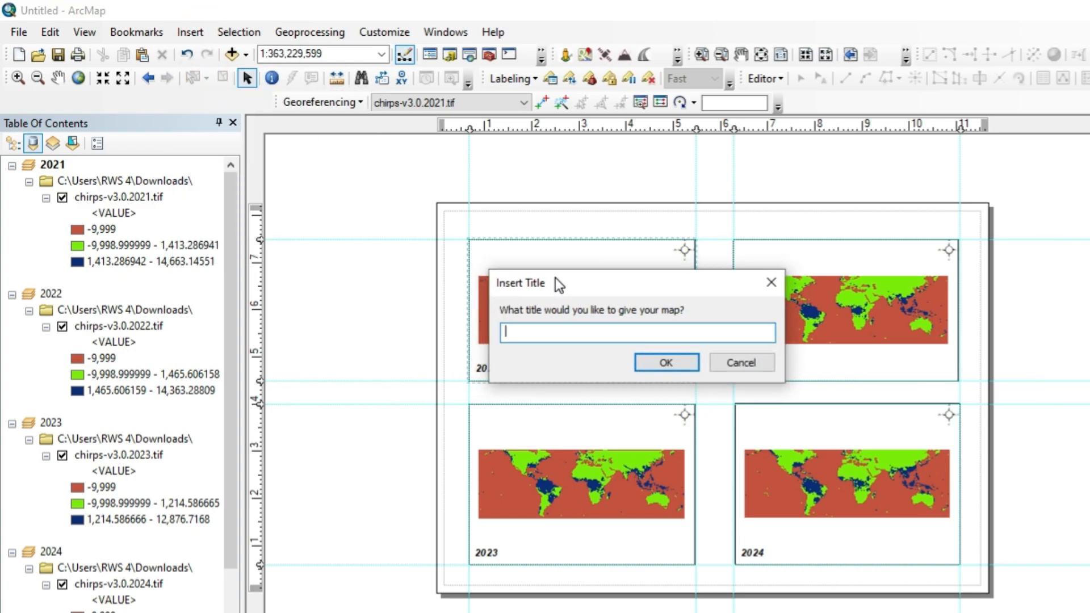
type("Annual Rainfall map")
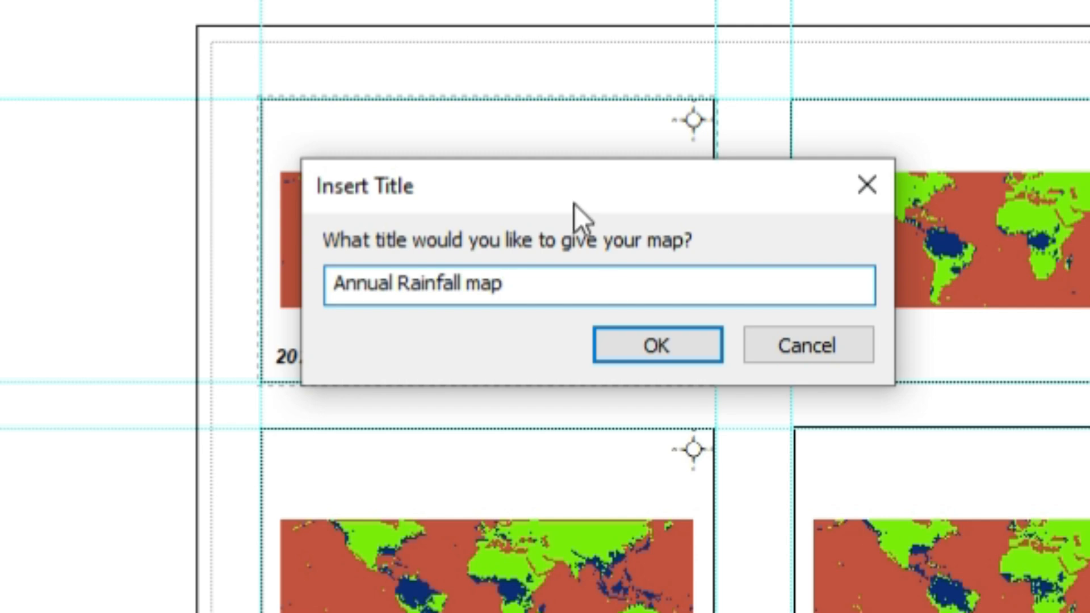
type("2021 to 2024")
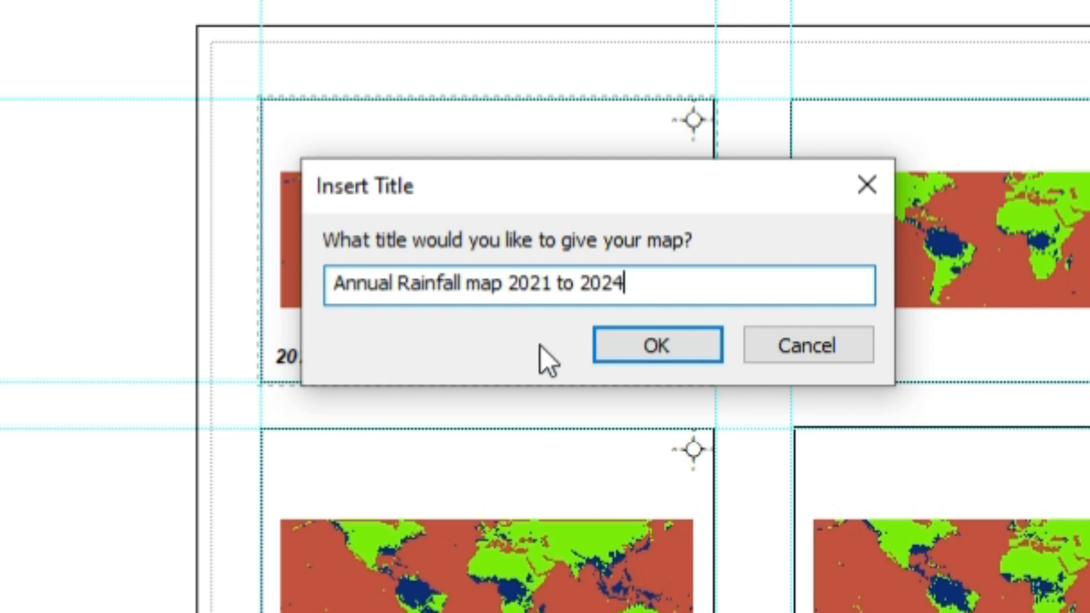
left_click(661, 339)
left_click_drag(755, 12, 721, 58)
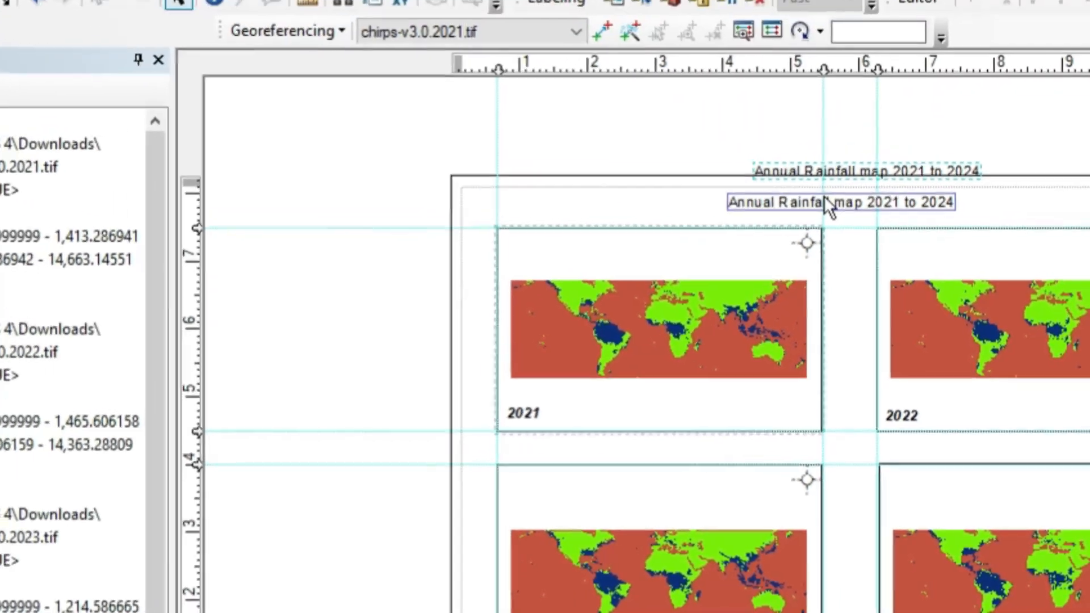
left_click_drag(825, 198, 828, 198)
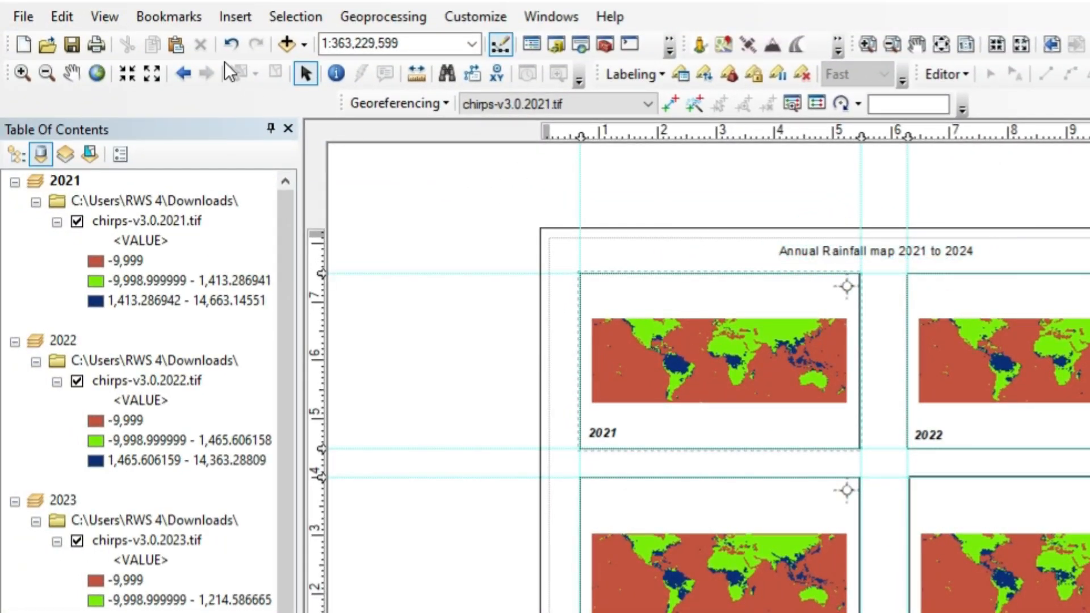
Step: Insert a legend for the chirps-v3.0.2021.tif layer of the 2021 data frame, keeping the default title, font and spacing
left_click(234, 17)
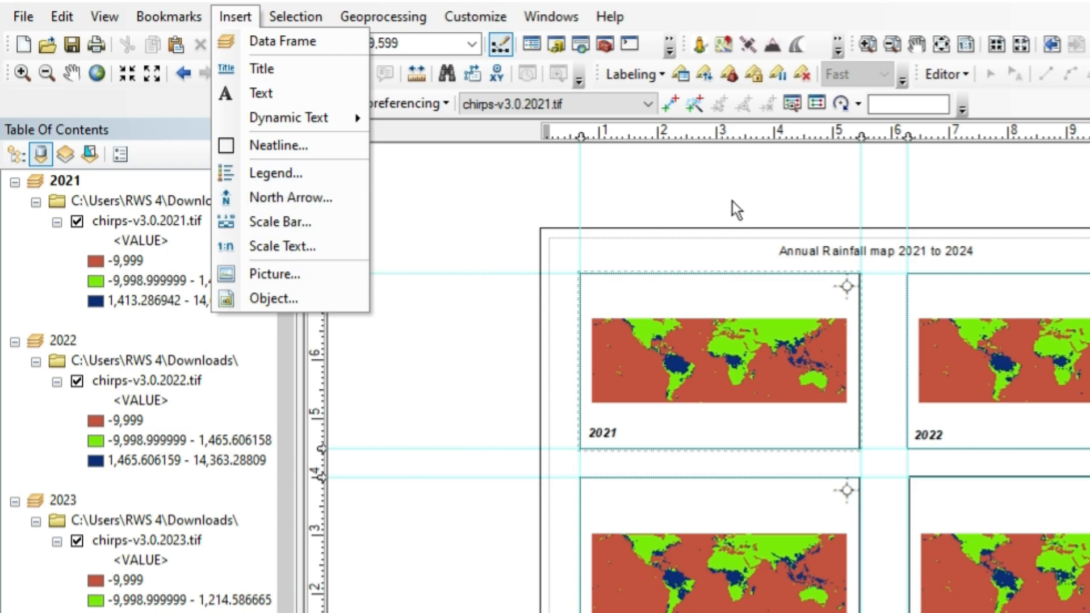
left_click(723, 312)
left_click(974, 316)
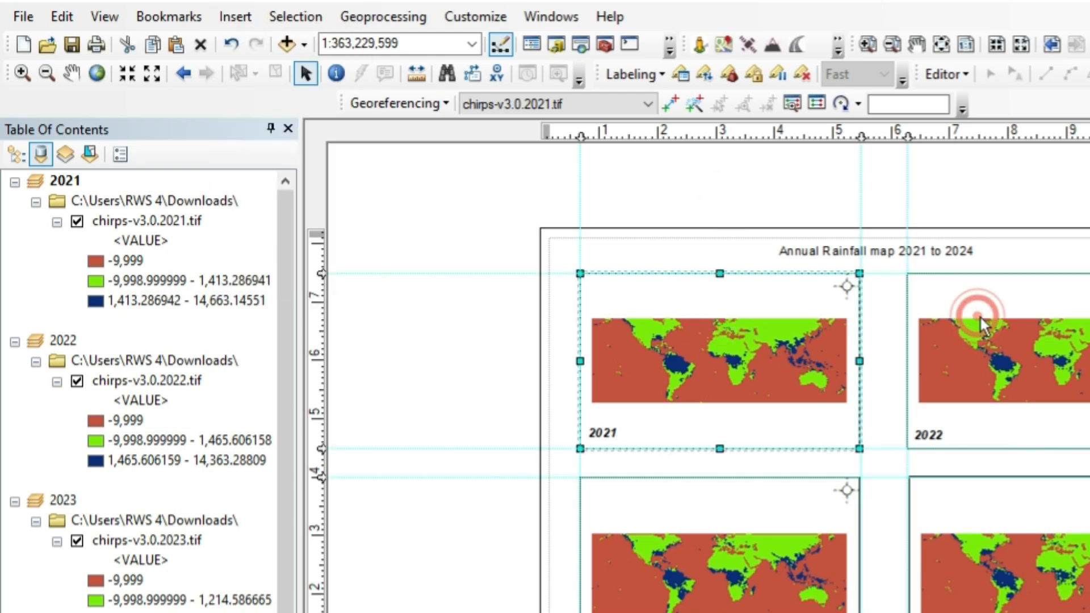
left_click(754, 316)
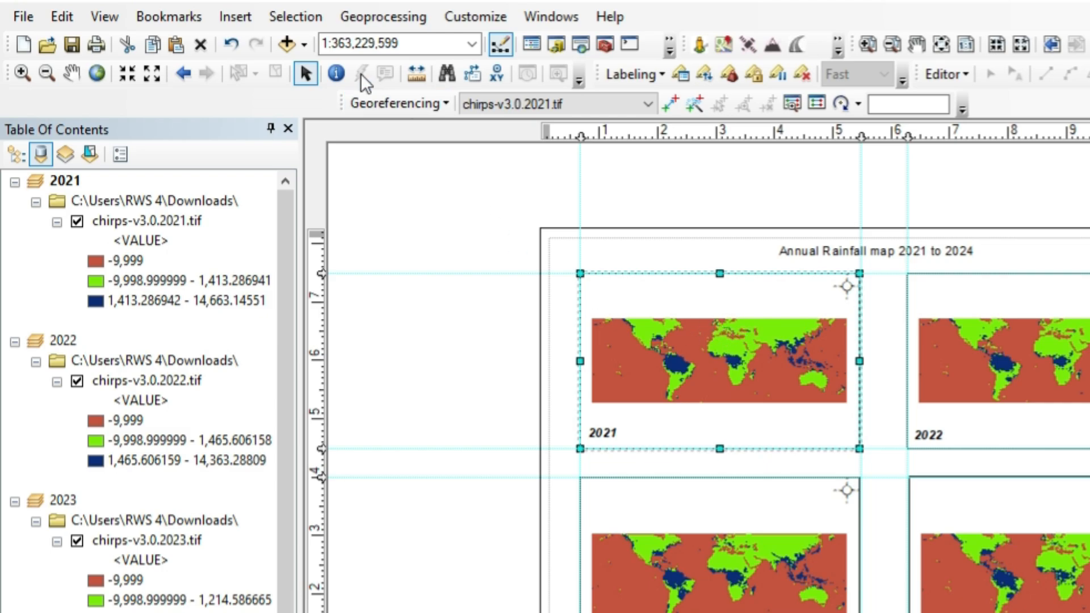
left_click(253, 18)
left_click(273, 173)
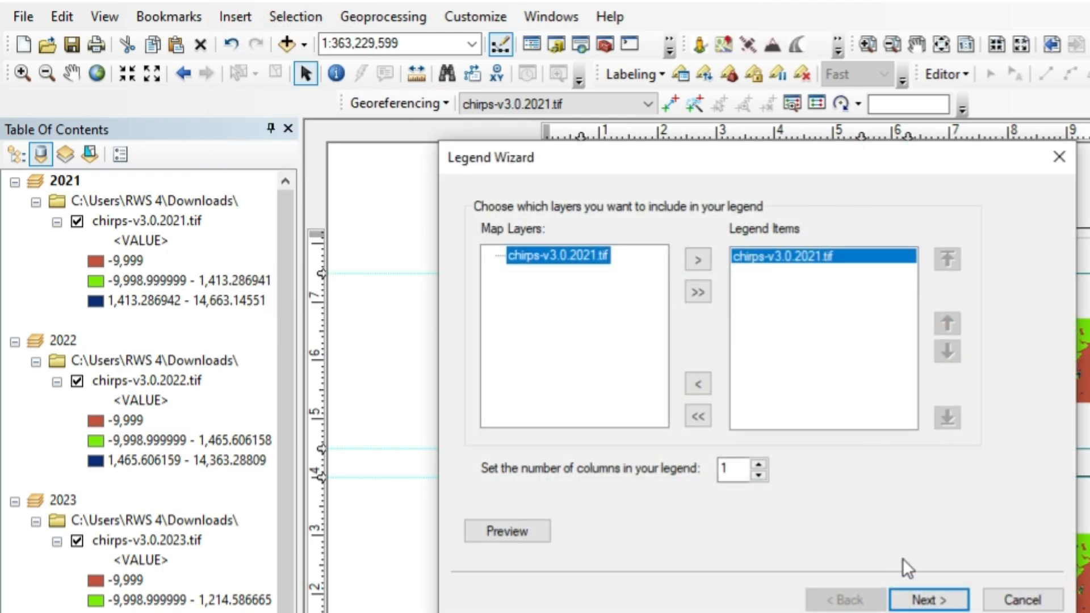
left_click(925, 600)
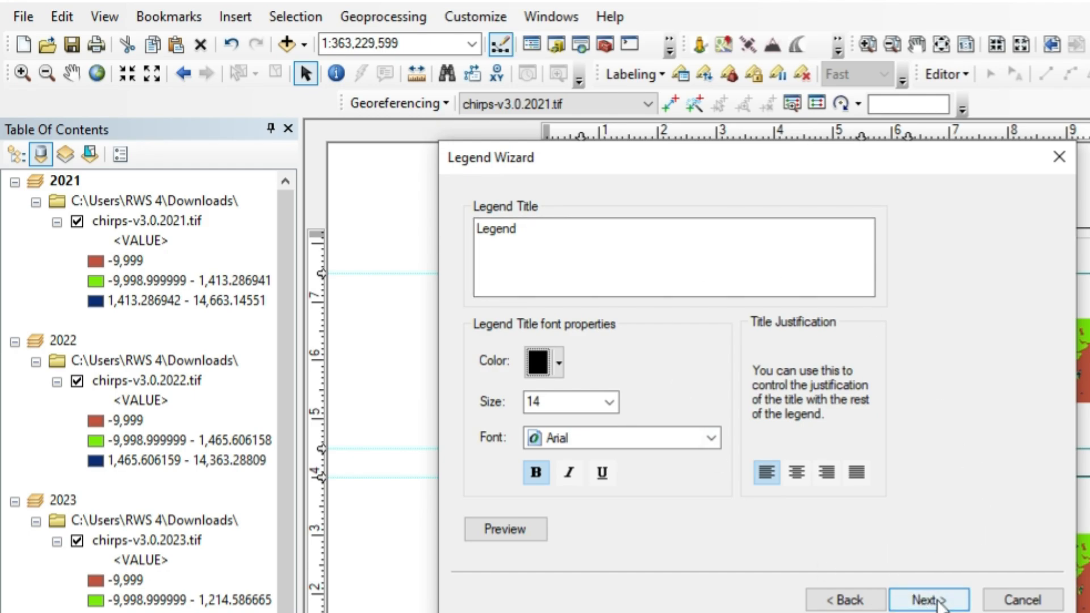
left_click(929, 600)
left_click(929, 599)
left_click(934, 601)
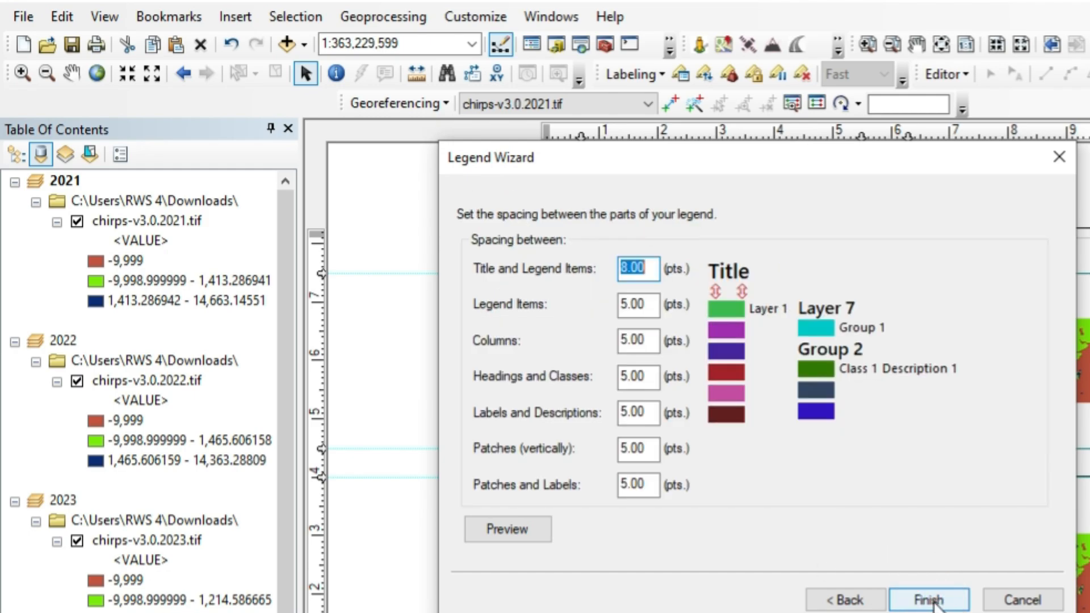
left_click(925, 599)
Step: Shrink the 2021 legend and place it in the lower-right corner of the 2021 data frame
left_click_drag(803, 486, 762, 450)
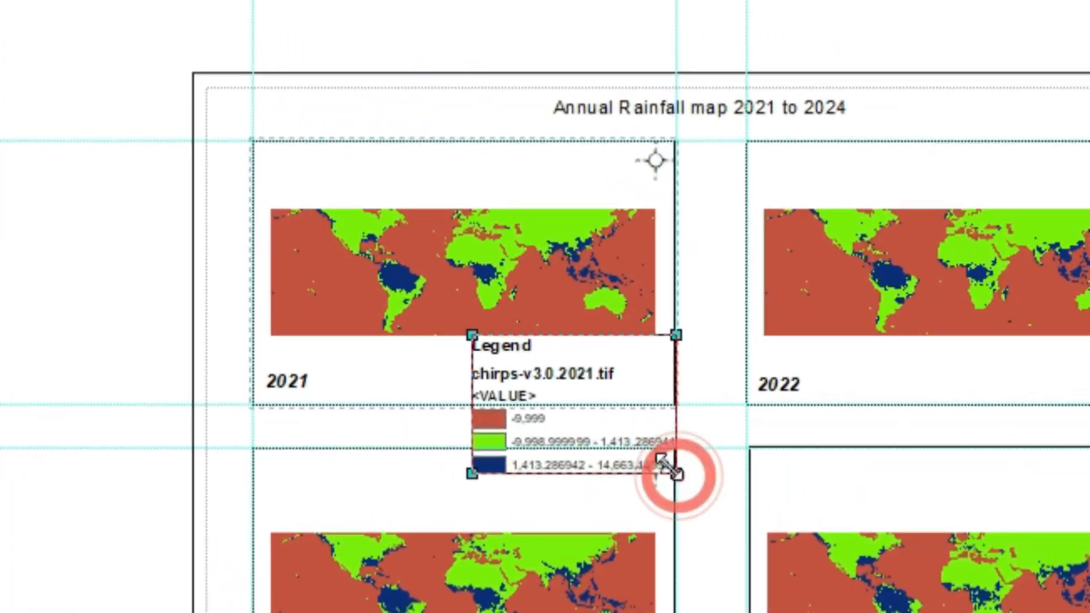
left_click_drag(675, 471, 593, 405)
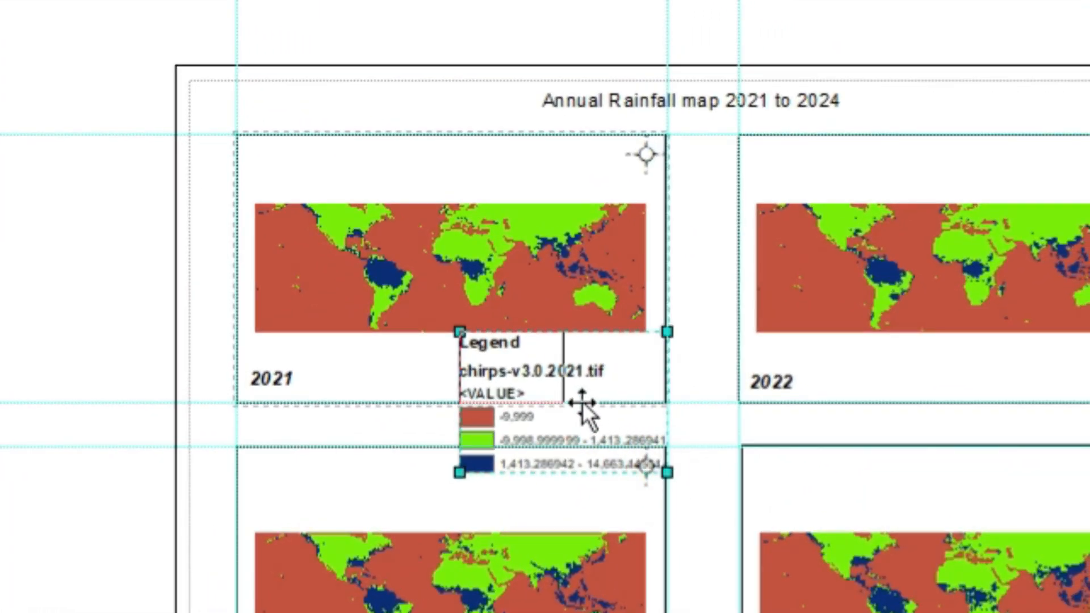
left_click_drag(537, 383, 535, 382)
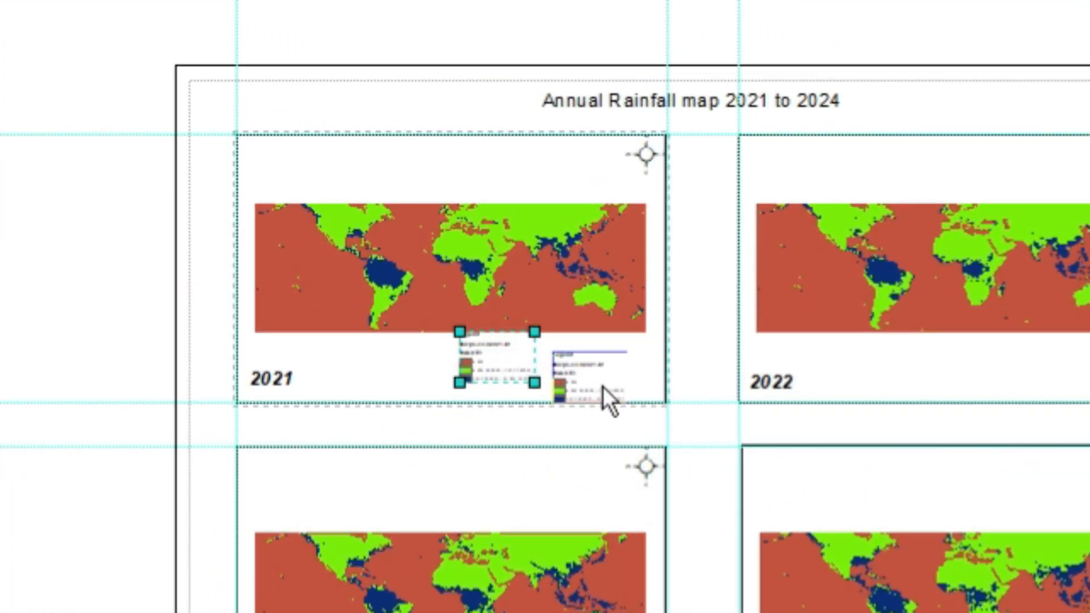
left_click_drag(639, 390, 640, 391)
left_click(690, 423)
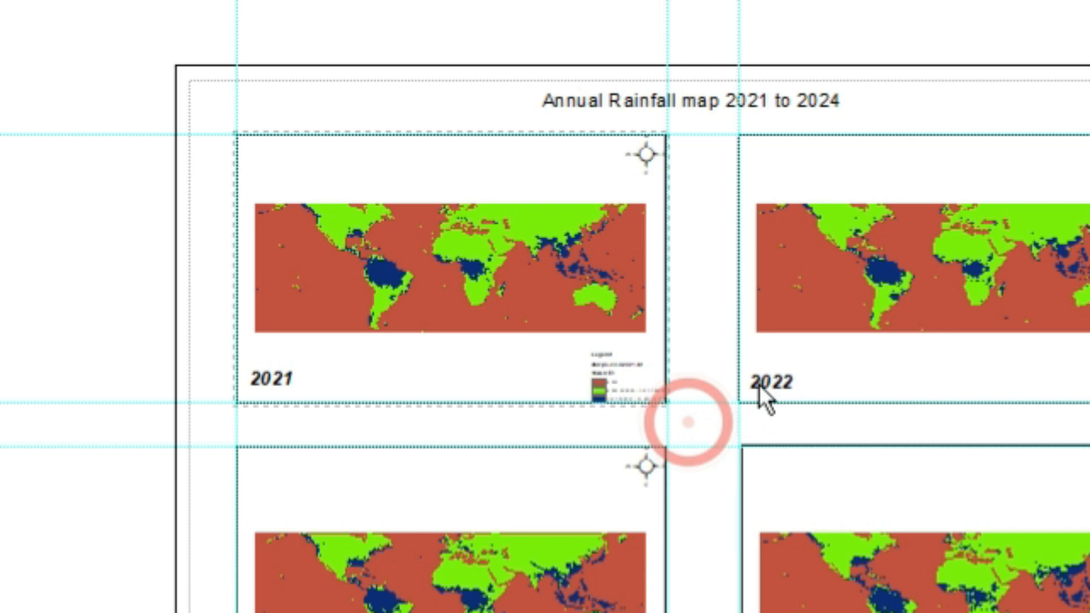
Step: Insert a legend with default settings for the 2022 data frame and fit it small into that frame's lower-right corner
left_click(858, 316)
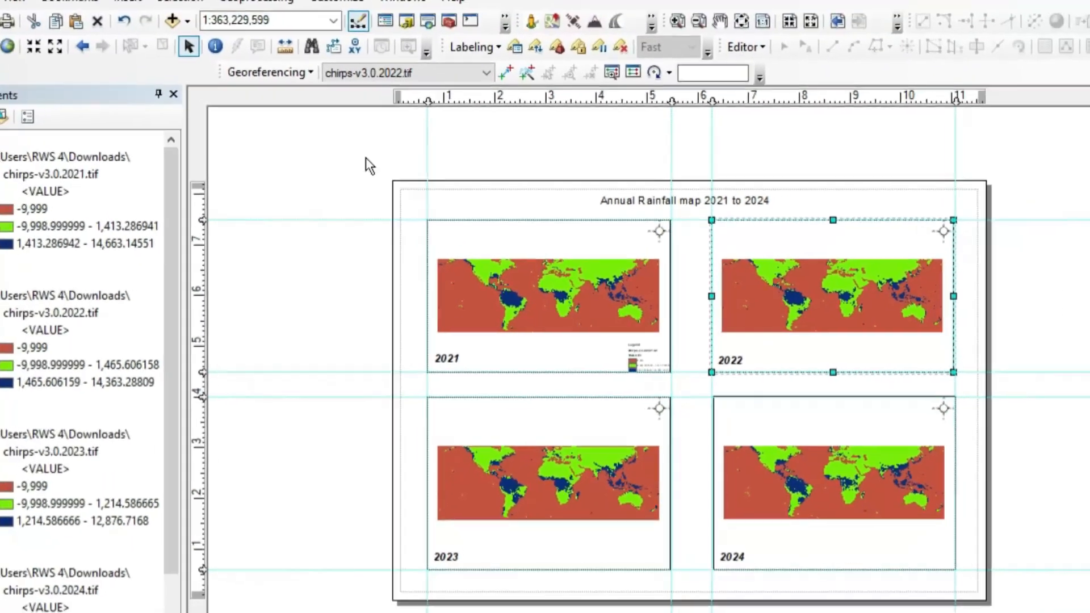
left_click(128, 1)
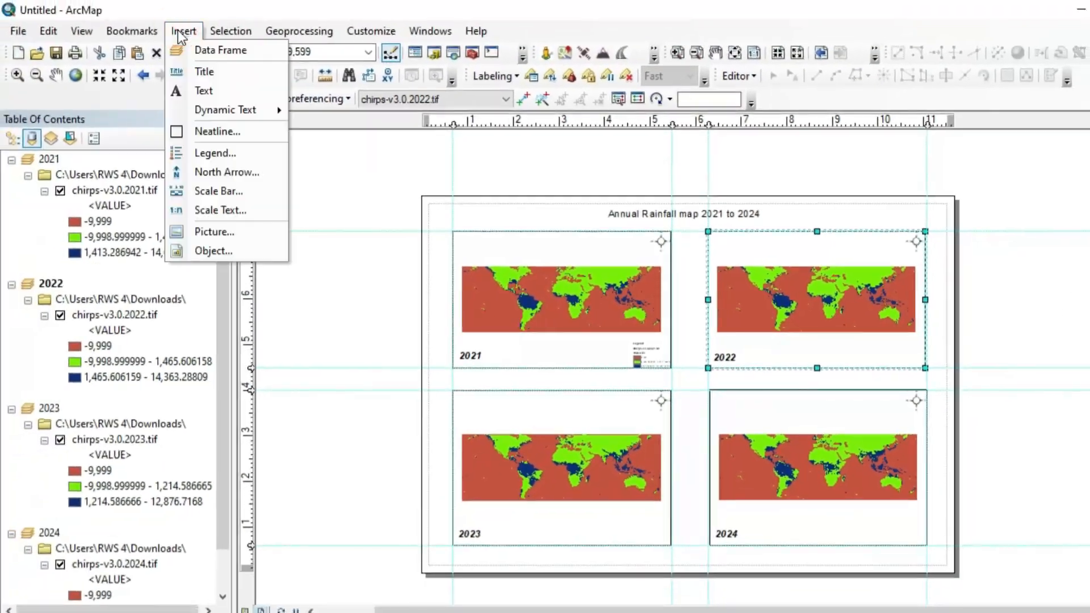
left_click(212, 152)
left_click(723, 486)
left_click(723, 486)
left_click(723, 487)
left_click(723, 487)
left_click(722, 487)
left_click_drag(697, 429, 914, 358)
left_click(975, 353)
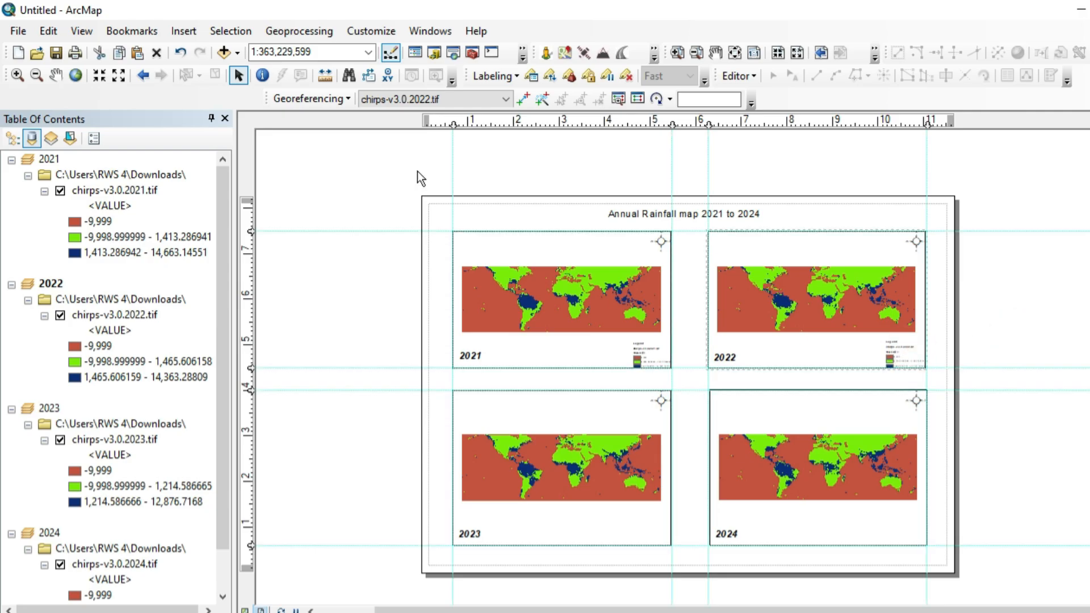
Step: Insert a legend with default settings for the 2023 data frame and fit it small into that frame's lower-right corner
left_click(587, 450)
left_click(184, 31)
left_click(214, 151)
left_click(725, 486)
left_click(725, 486)
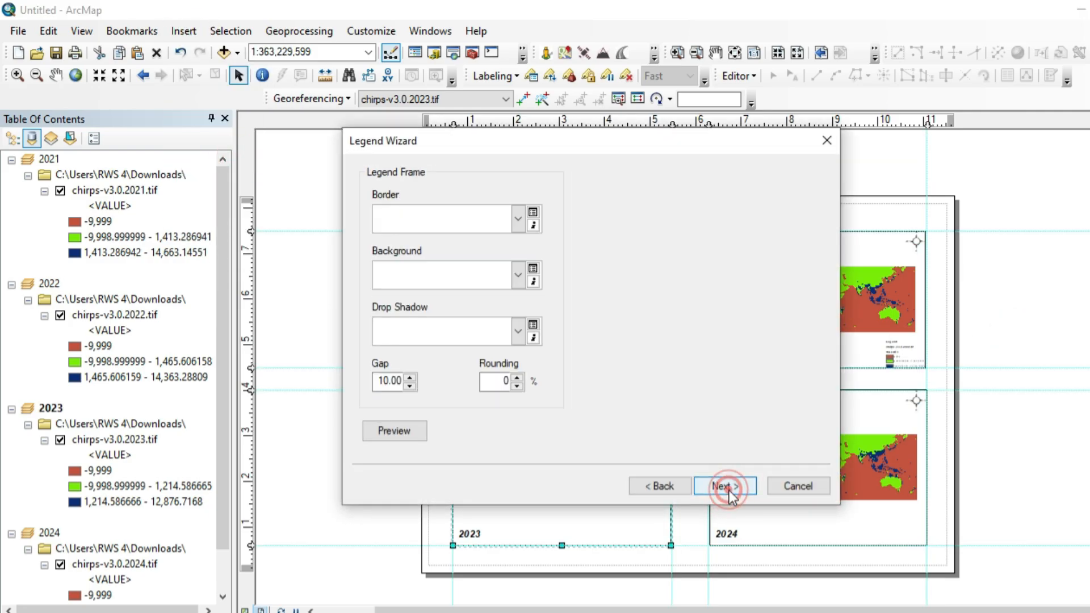
left_click(729, 491)
left_click(729, 491)
left_click(729, 491)
left_click_drag(592, 355, 645, 390)
left_click_drag(685, 415, 660, 534)
left_click_drag(620, 511, 633, 519)
Step: Insert a default legend for the 2024 data frame, shrink it and place it in that frame's lower-right corner
left_click(803, 448)
left_click(183, 31)
left_click(219, 152)
left_click(735, 487)
left_click(736, 486)
left_click(736, 486)
left_click(736, 486)
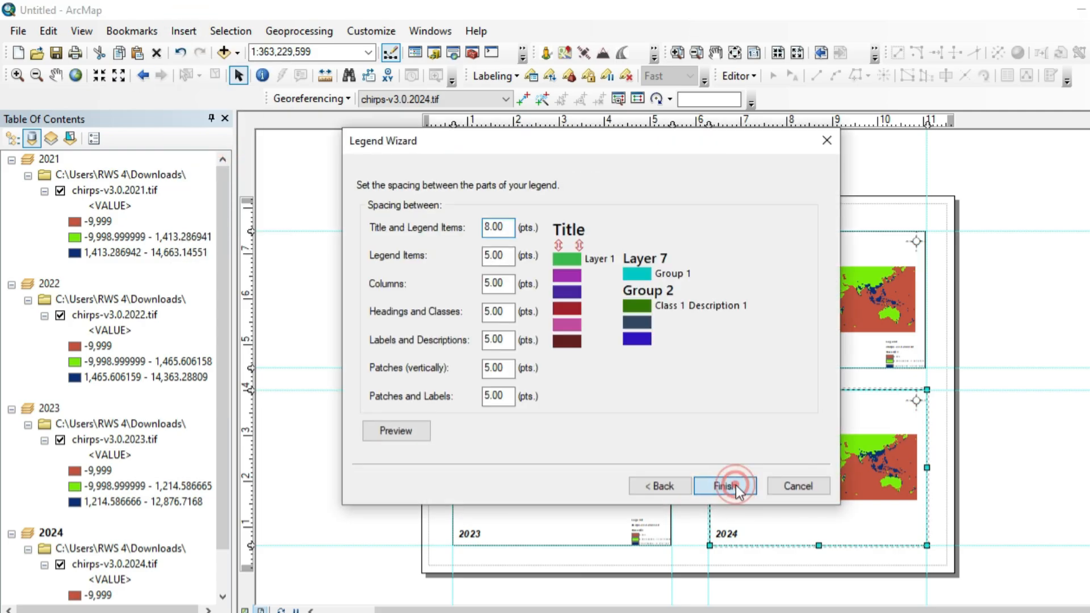
left_click(736, 489)
left_click_drag(675, 409, 902, 528)
left_click_drag(815, 476, 869, 511)
Step: Make the 2021, 2022 and 2023 legends the same size as the 2024 legend
left_click(650, 353)
left_click(903, 352, "shift")
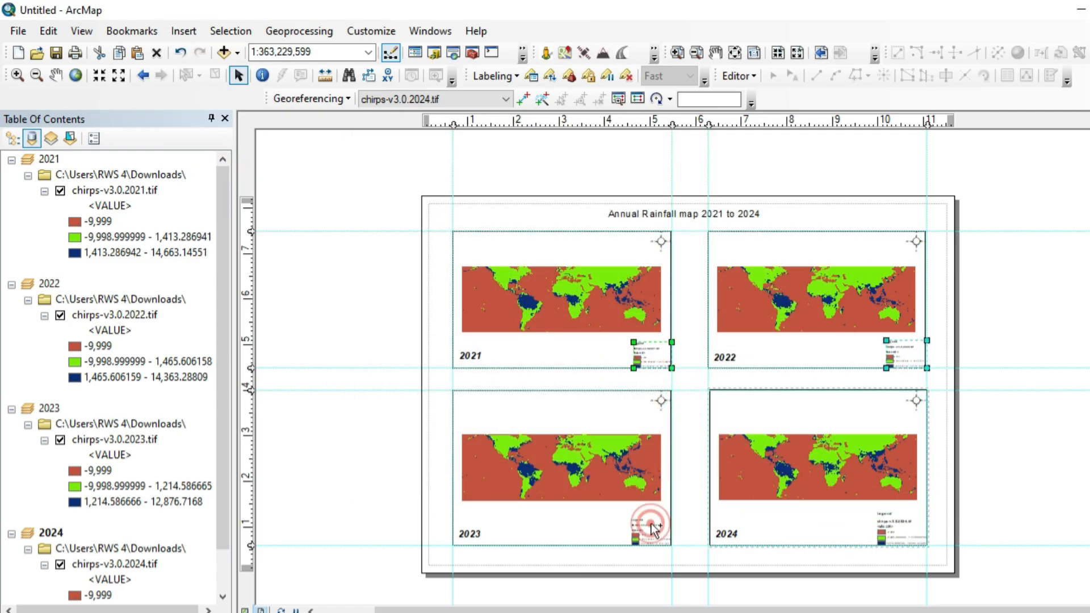
right_click(900, 358)
mouse_move(956, 304)
left_click(805, 343)
left_click(1065, 491)
Step: Shift the 2021, 2022 and 2023 legends slightly left so they sit inside their data frames
left_click_drag(657, 534, 647, 533)
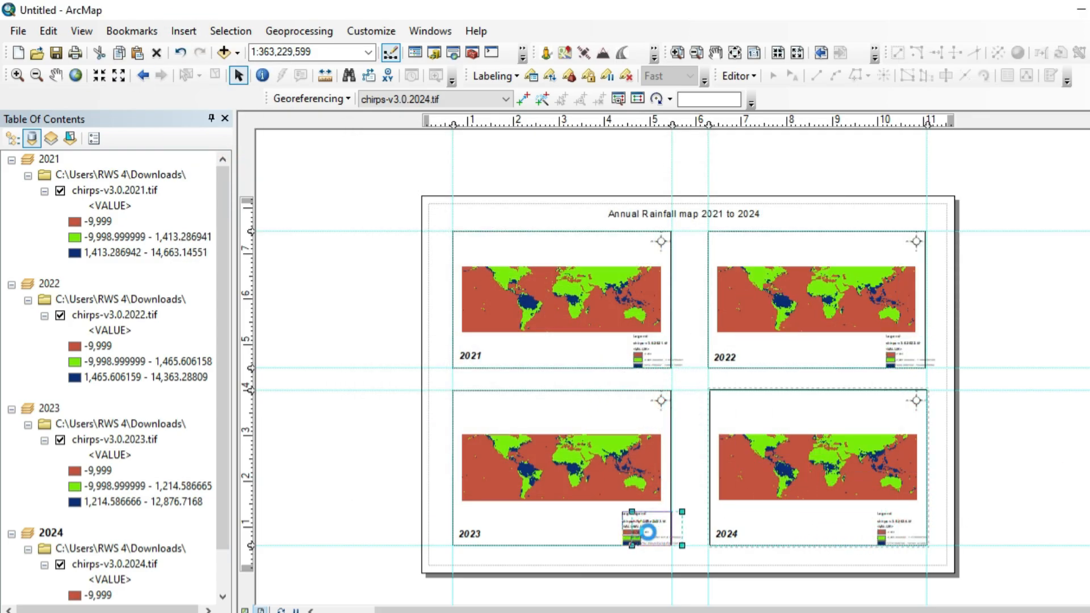
left_click_drag(905, 352, 896, 352)
left_click_drag(663, 351, 652, 351)
left_click(693, 329)
scroll(623, 335, "down", 5)
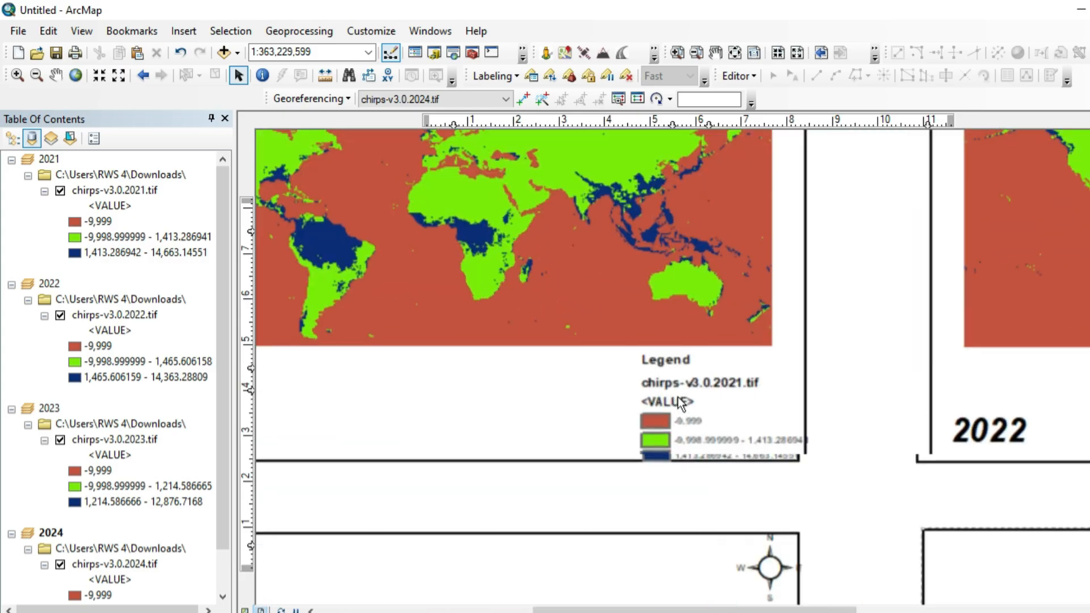
scroll(665, 427, "up", 5)
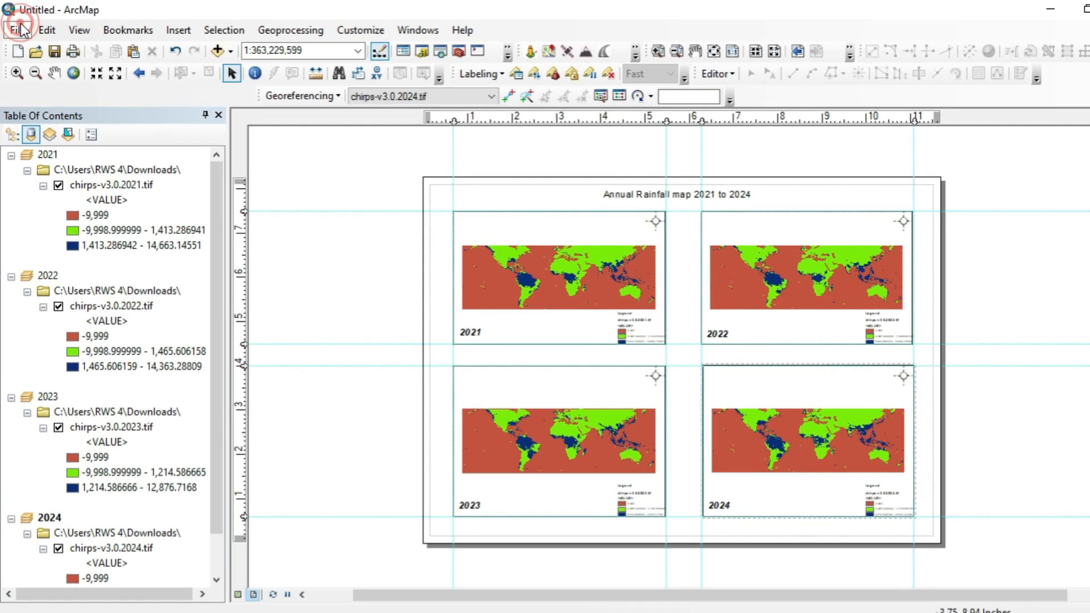
Step: Check the title, data frames, north arrows and legends of the whole layout in a print preview
left_click(16, 29)
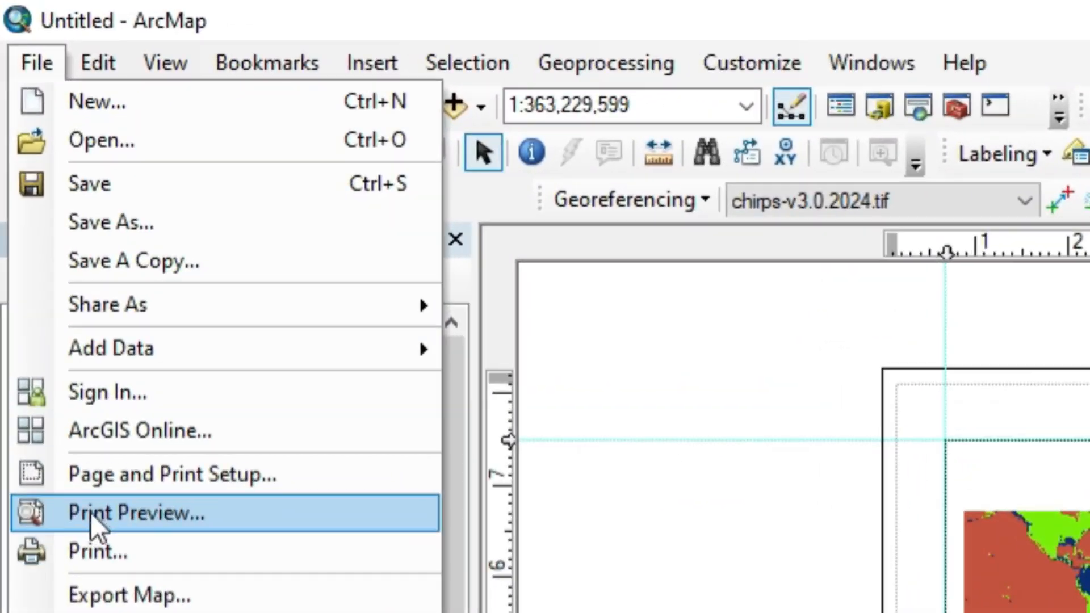
left_click(148, 511)
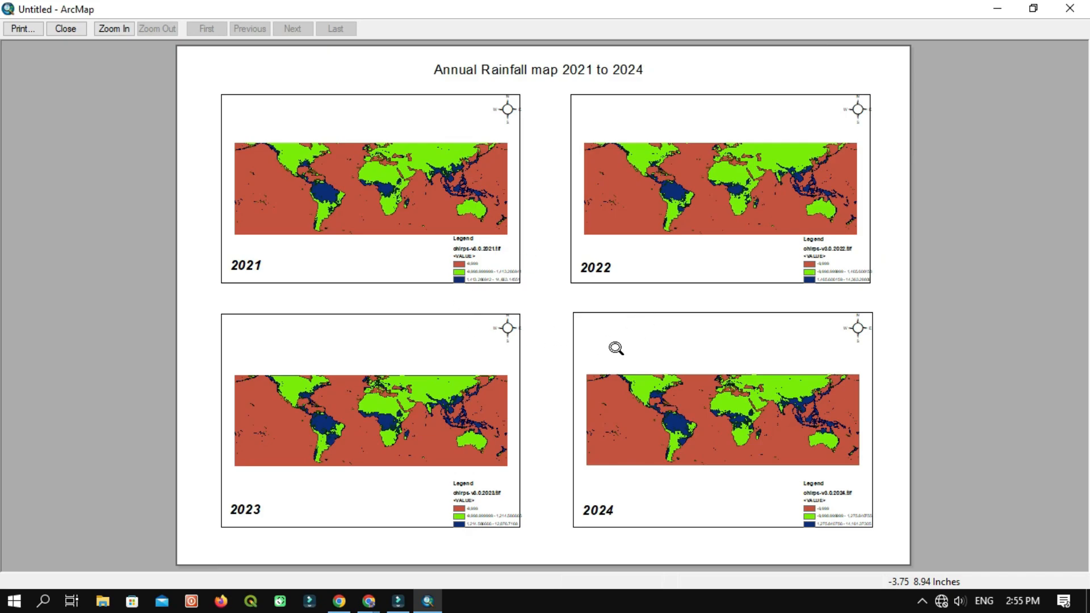
left_click(76, 27)
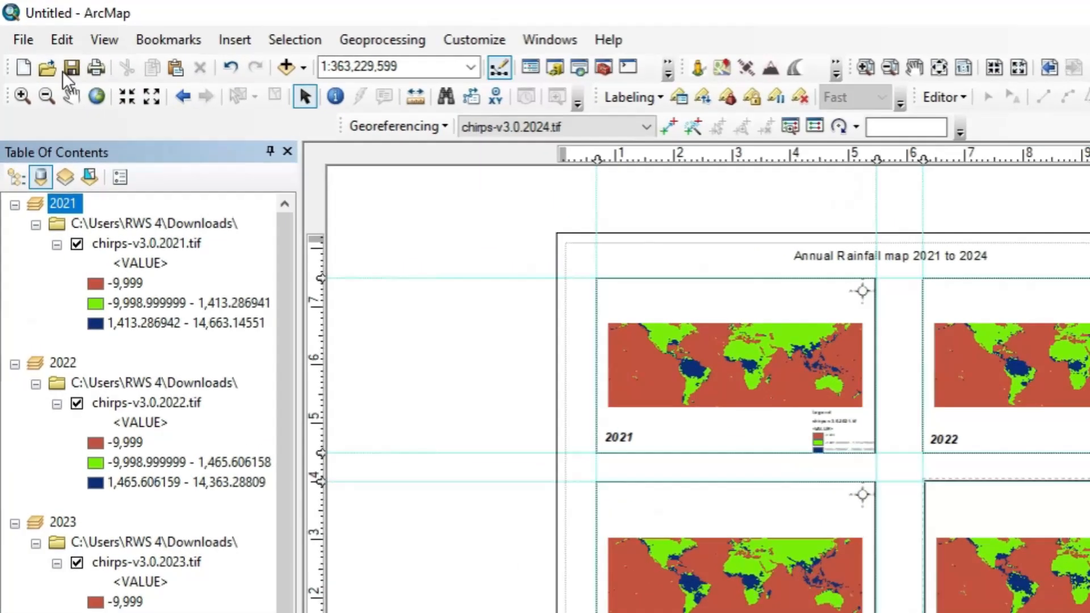
Step: Export the map layout to the Desktop as a 300 dpi PDF named "annual rainfall"
left_click(17, 29)
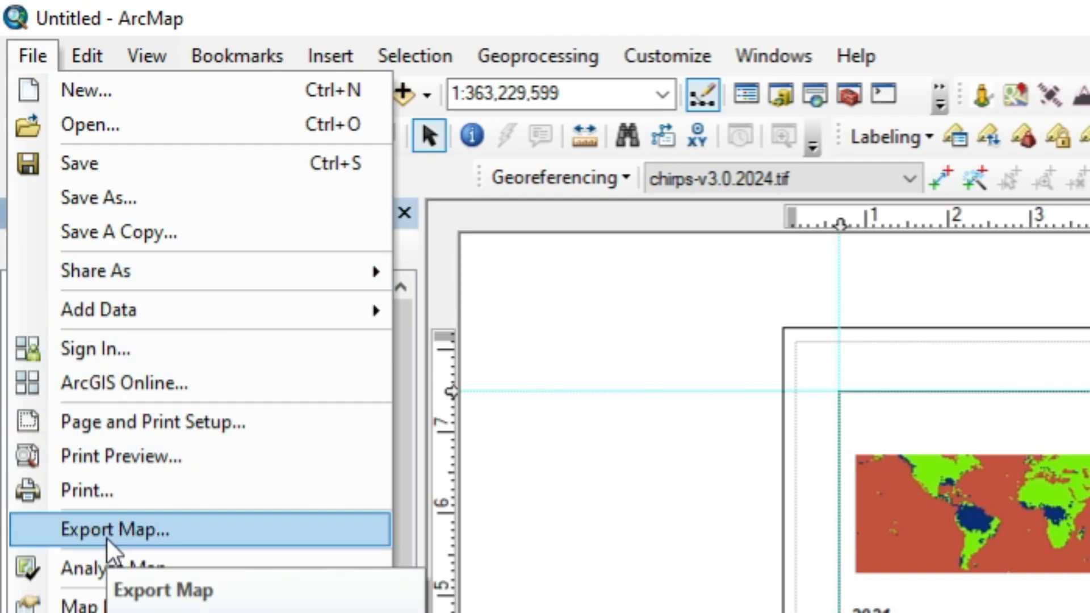
left_click(85, 534)
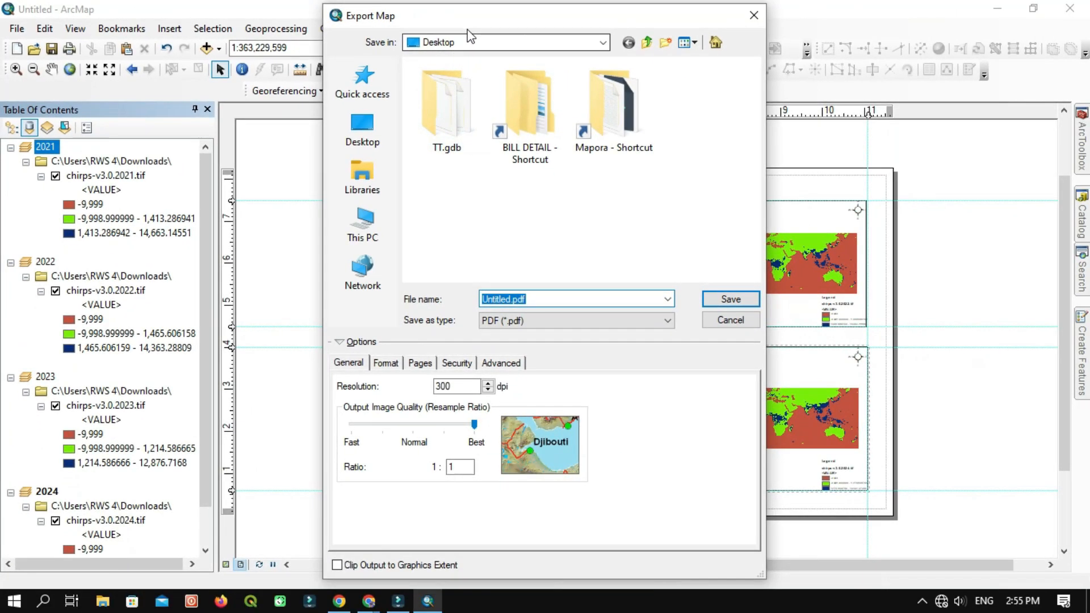
left_click_drag(633, 33, 648, 34)
left_click(494, 178)
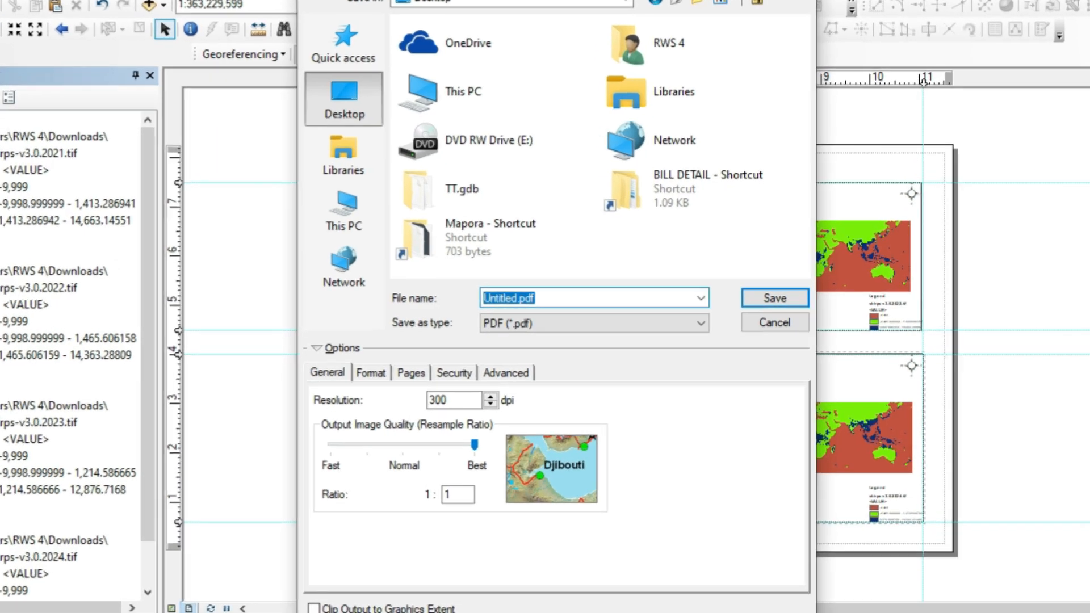
type("annual rai")
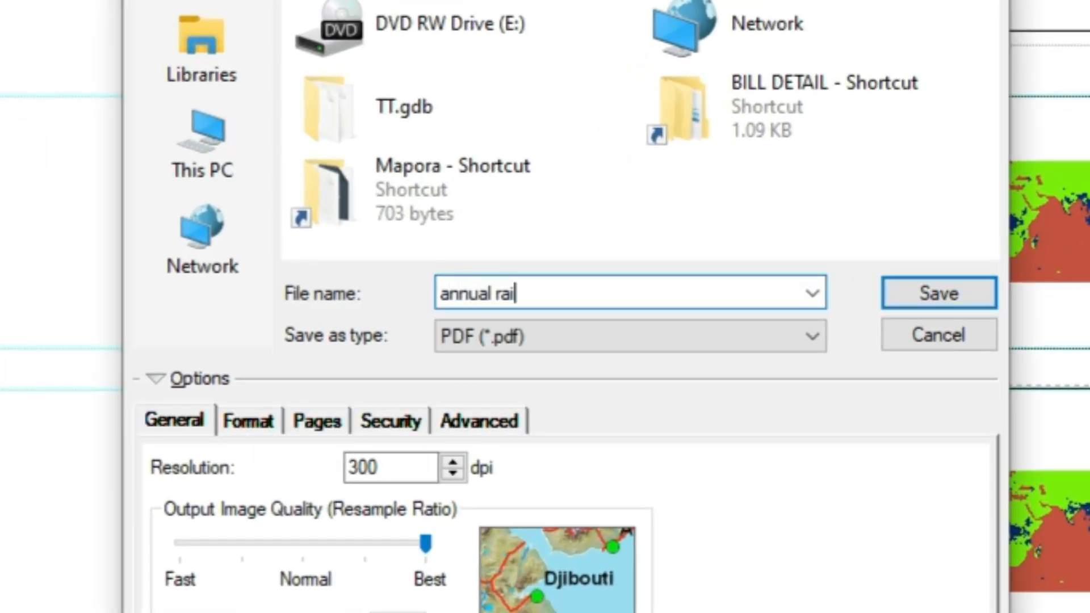
type("nfall")
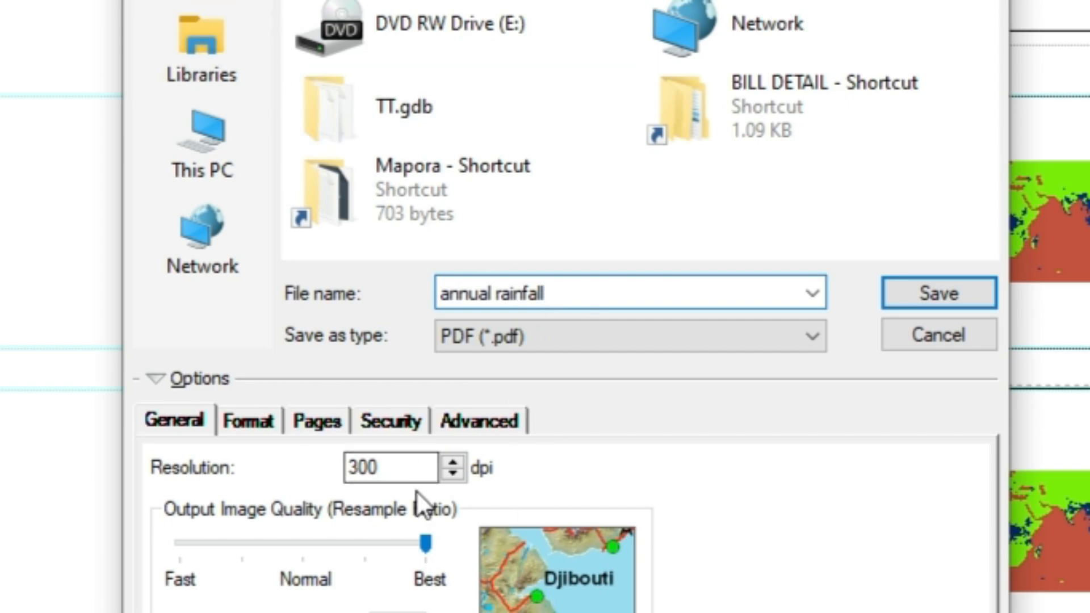
left_click(940, 298)
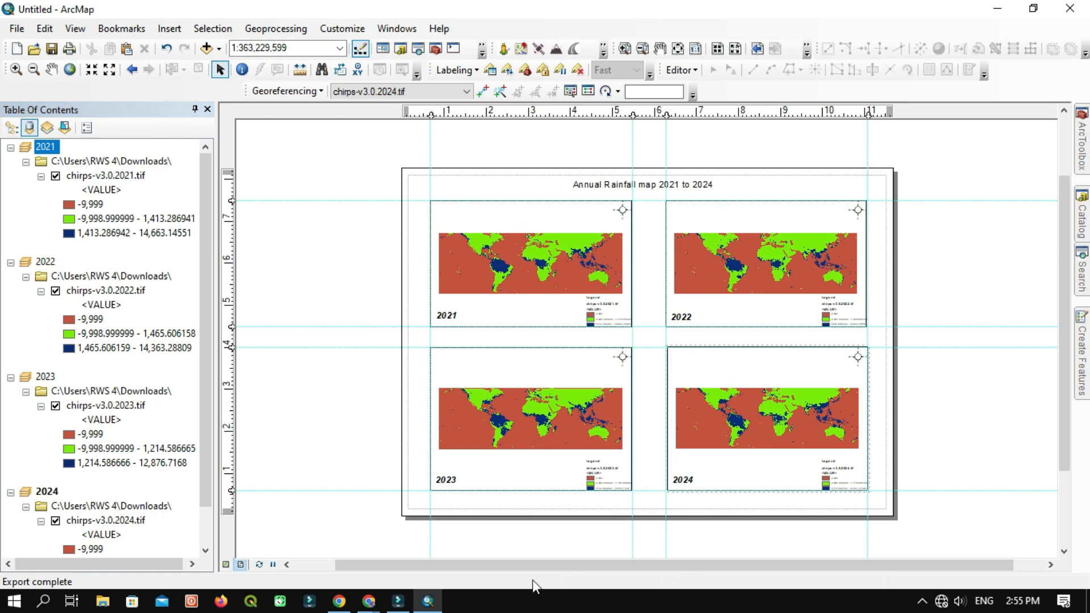
Step: Switch to the Windows desktop and open the exported annual rainfall.pdf to review it
left_click(1000, 10)
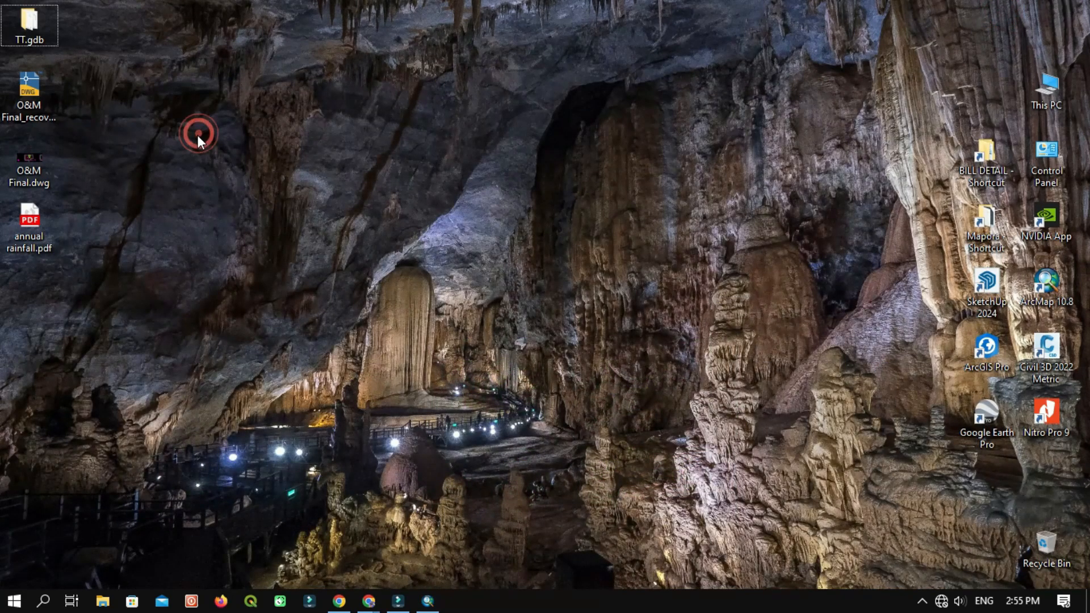
double_click(46, 236)
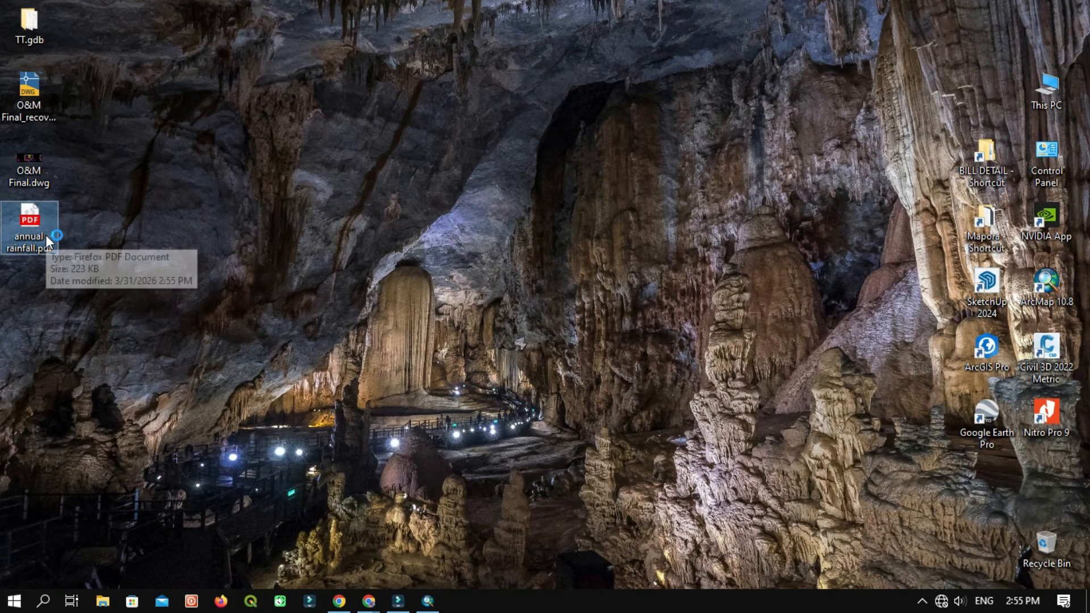